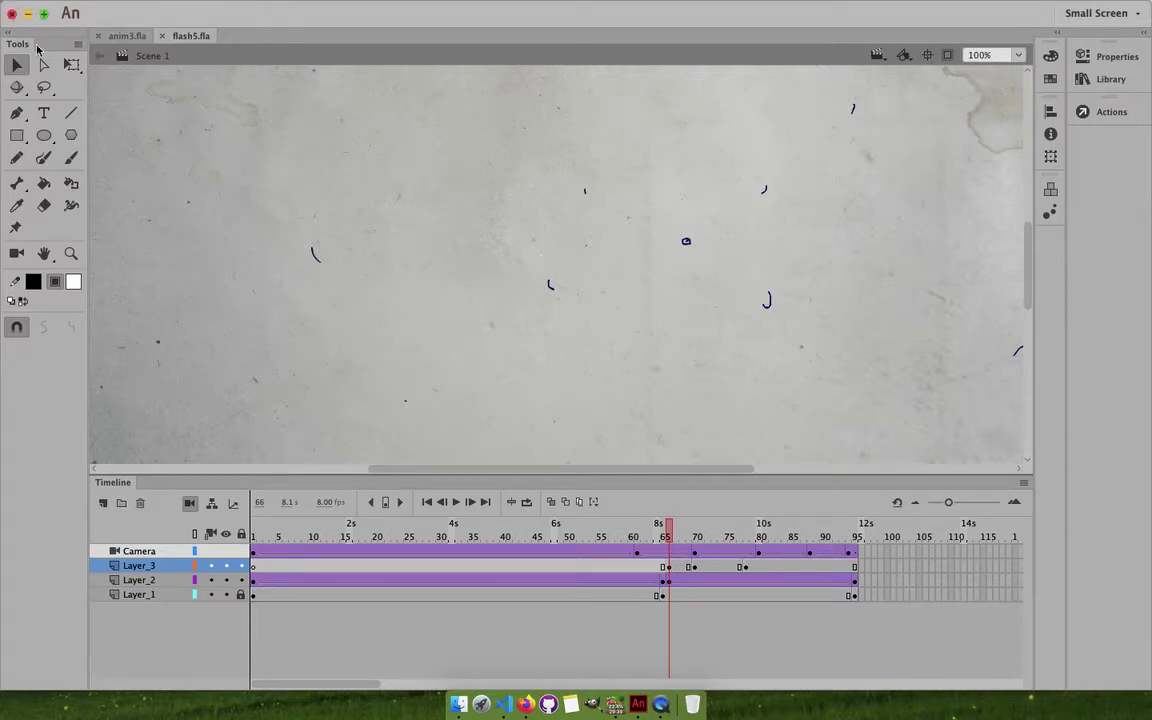
# Play test previews of the flash5.fla and anim3.fla animations and close each preview window.
pyautogui.press('super+Return')
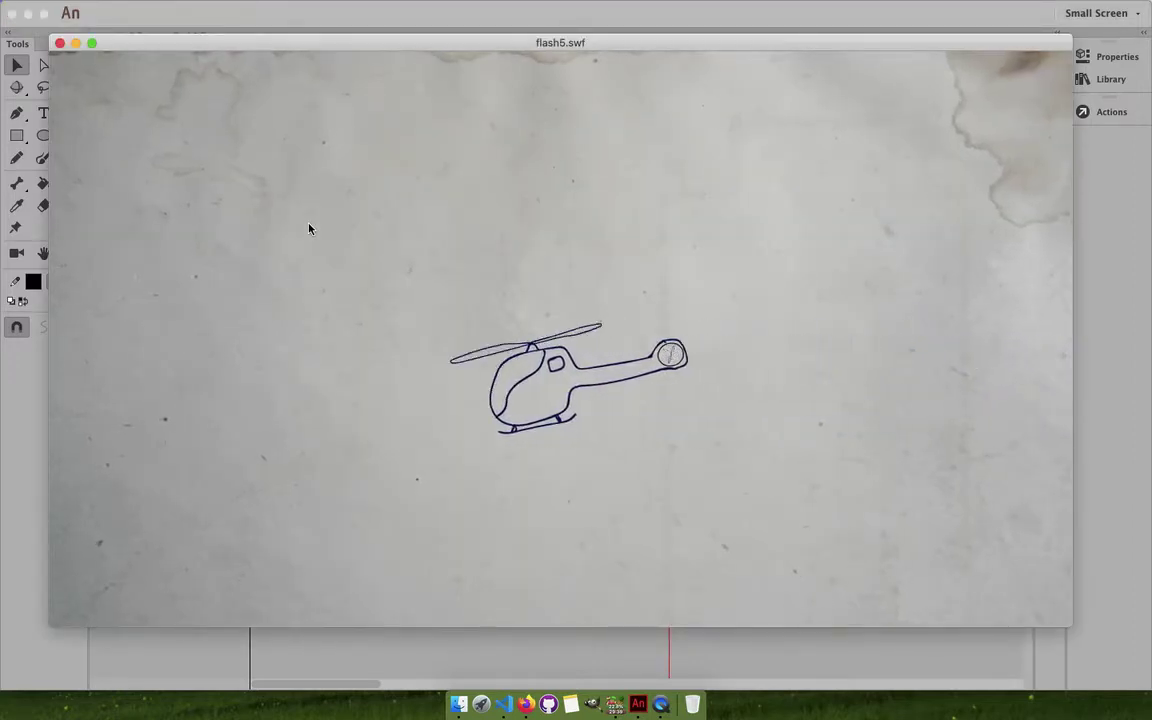
pyautogui.click(59, 44)
pyautogui.click(126, 36)
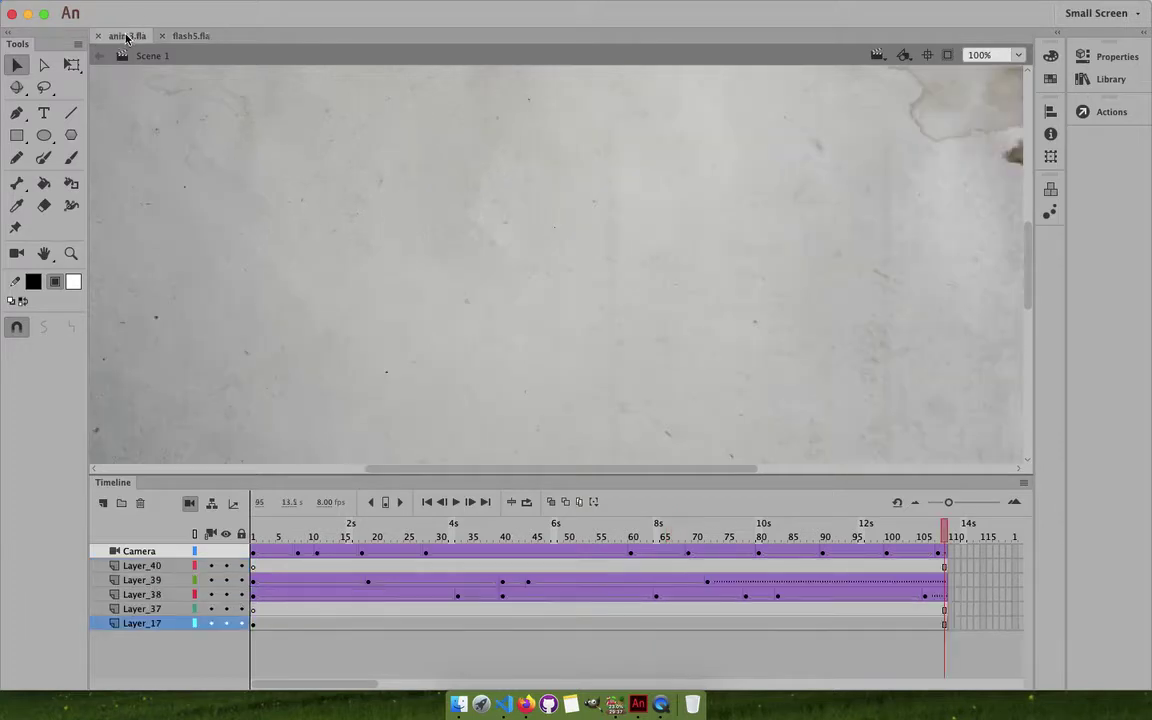
pyautogui.press('super+Return')
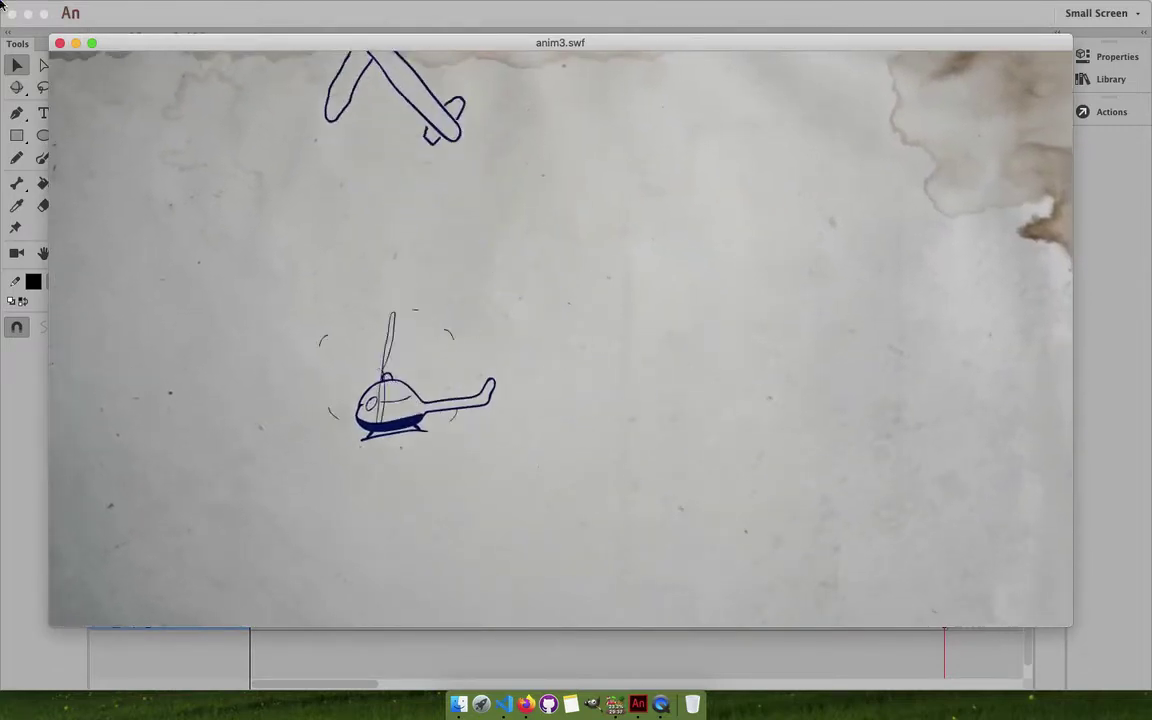
pyautogui.click(60, 43)
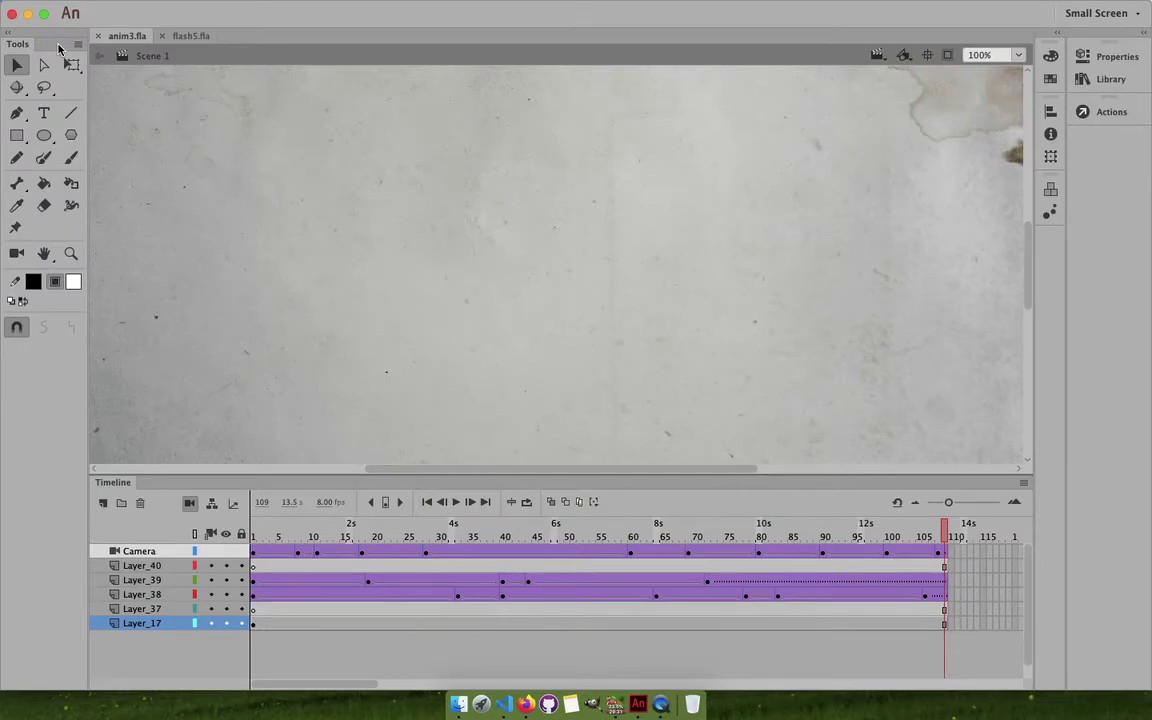
# Create a new 1280 x 720 HD ActionScript 3.0 document with a frame rate of 8 fps.
pyautogui.press('super+n')
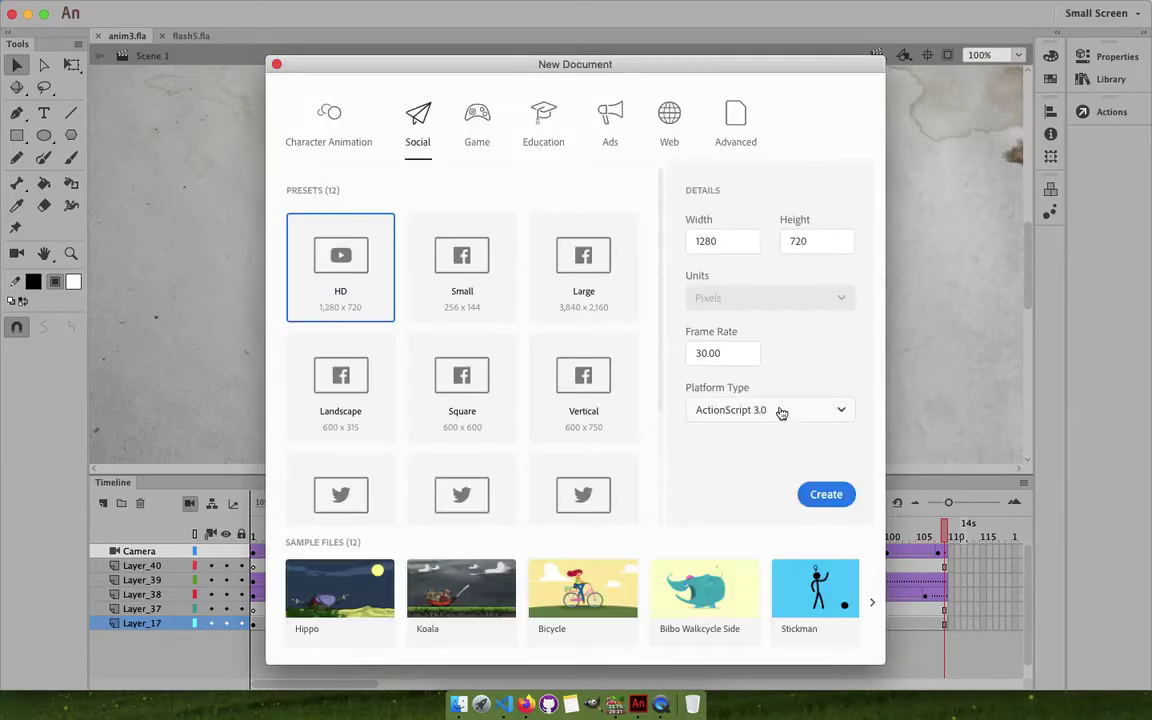
pyautogui.click(726, 355)
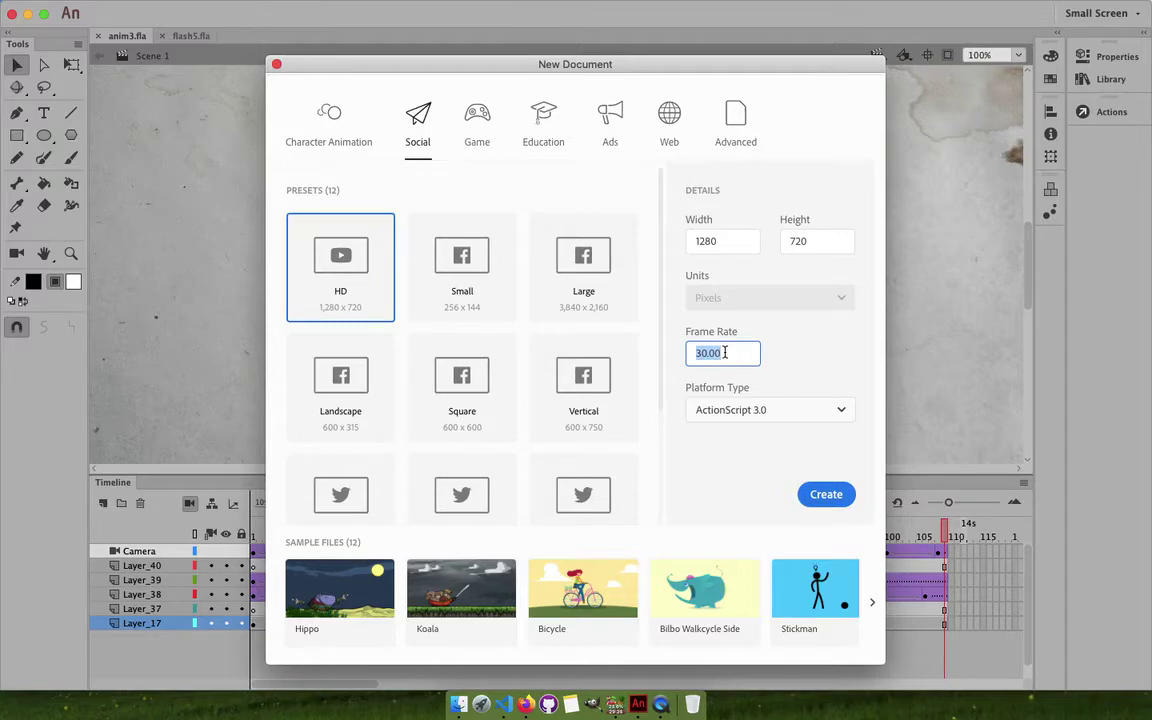
pyautogui.write('8')
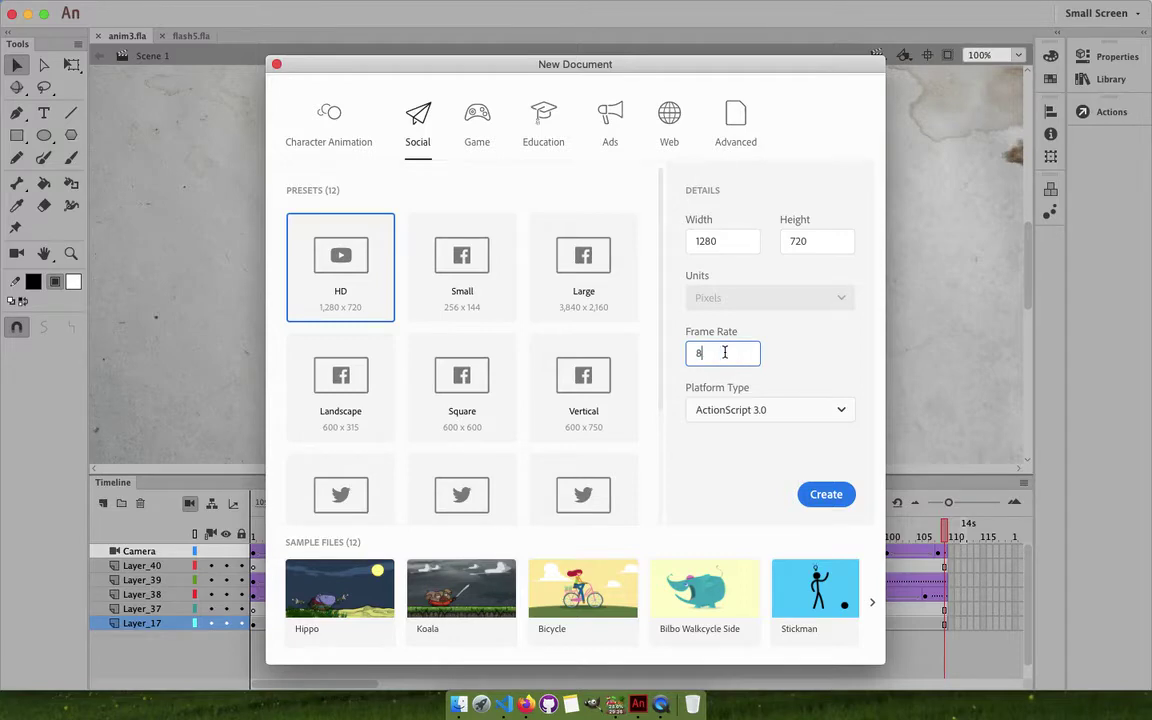
pyautogui.click(826, 495)
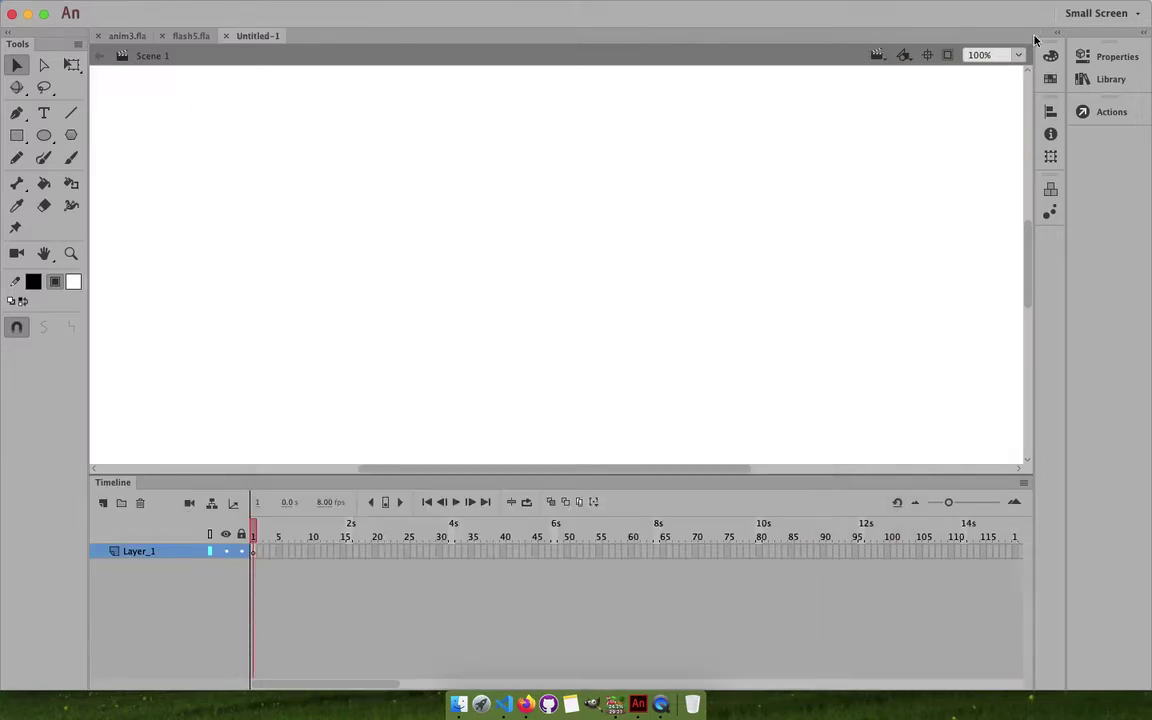
# Add a second layer and draw a closed mountain-range outline with the Pencil tool, extending beyond the stage's sides and lower edge.
pyautogui.click(1018, 55)
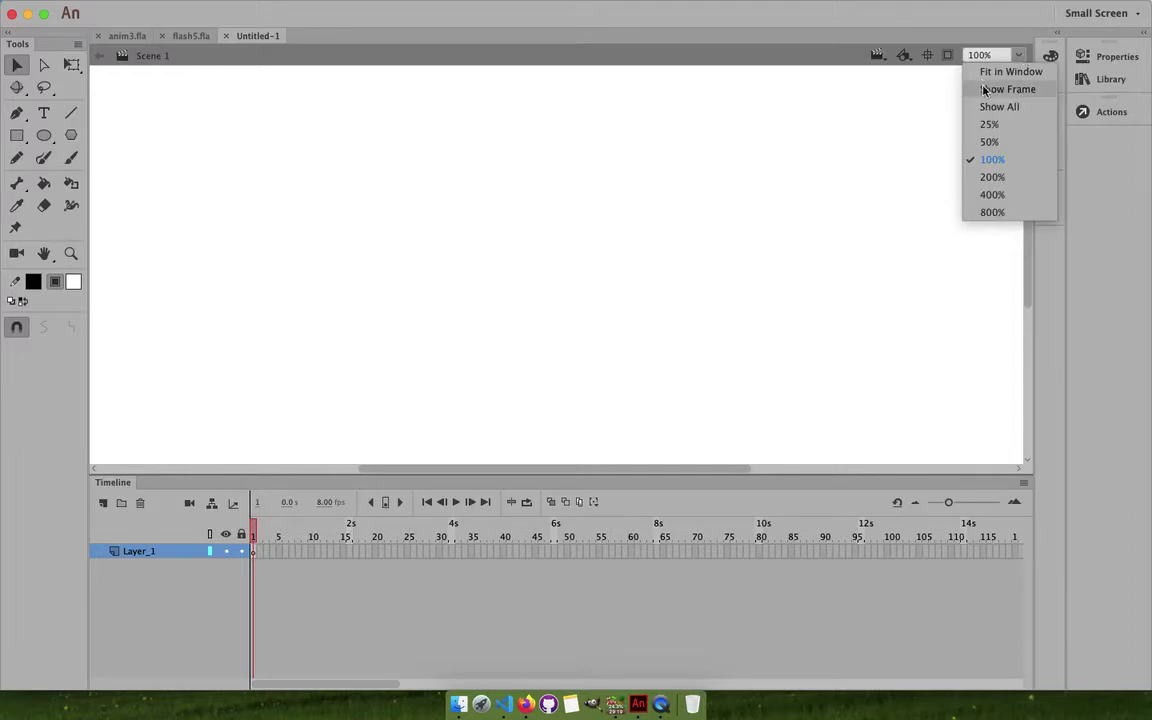
pyautogui.click(985, 86)
pyautogui.scroll(-2, 548, 206)
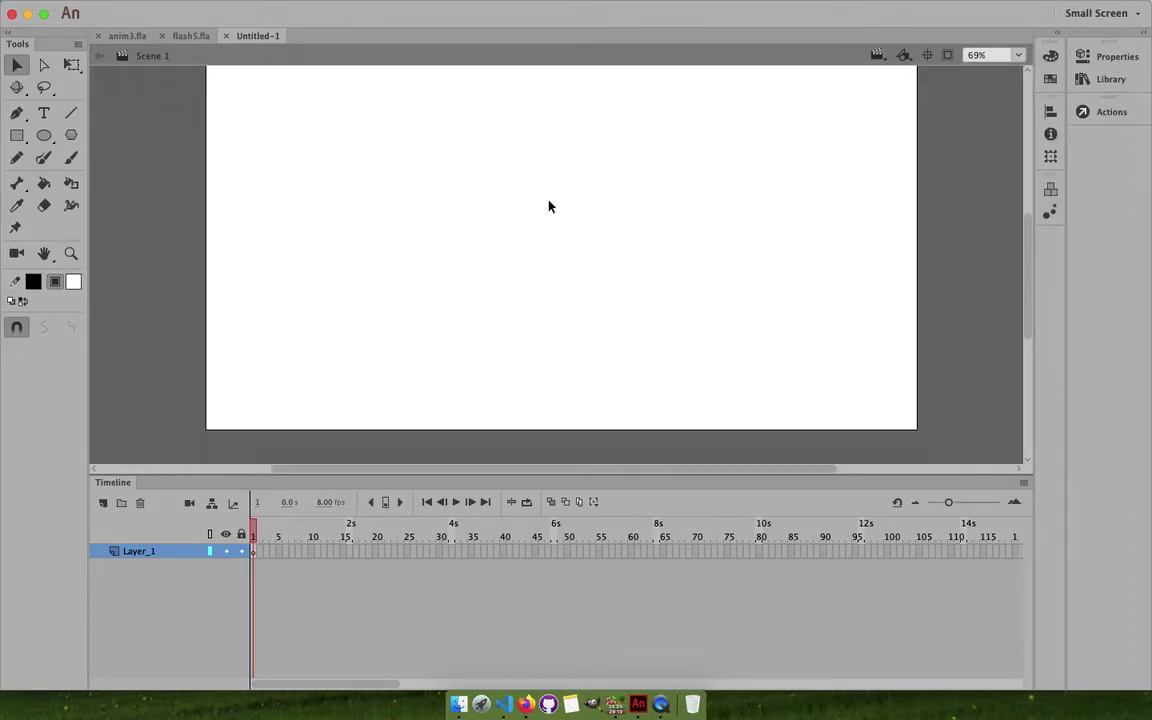
pyautogui.scroll(3, 548, 206)
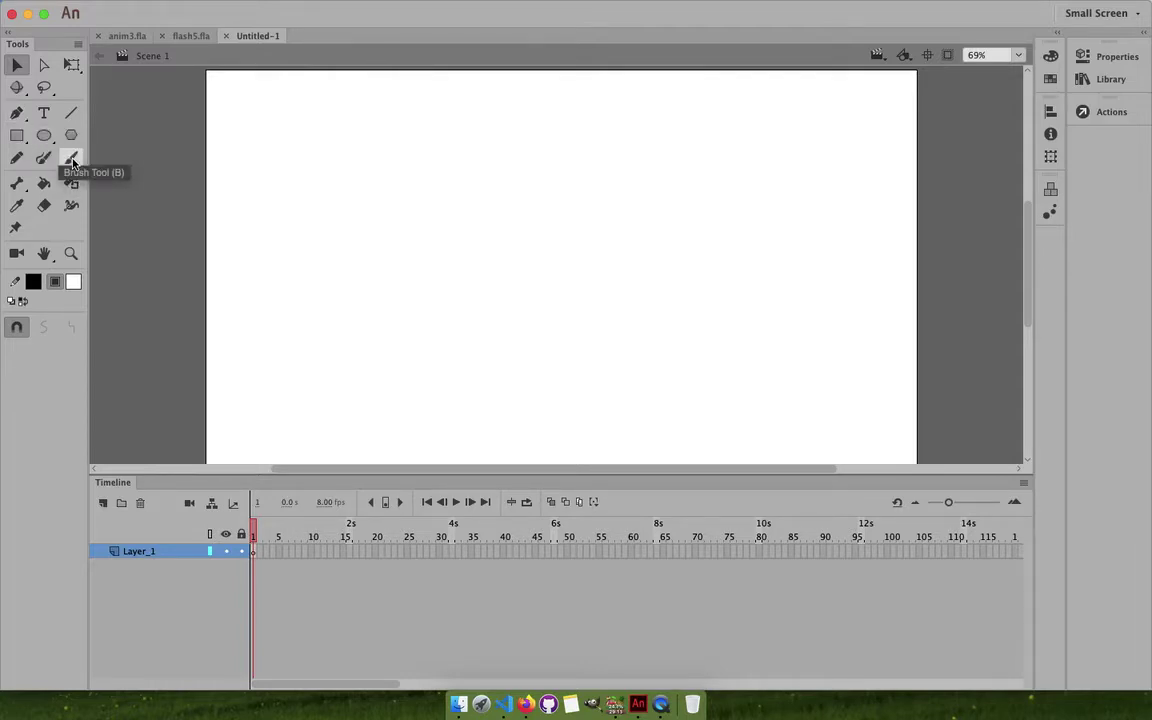
pyautogui.click(104, 504)
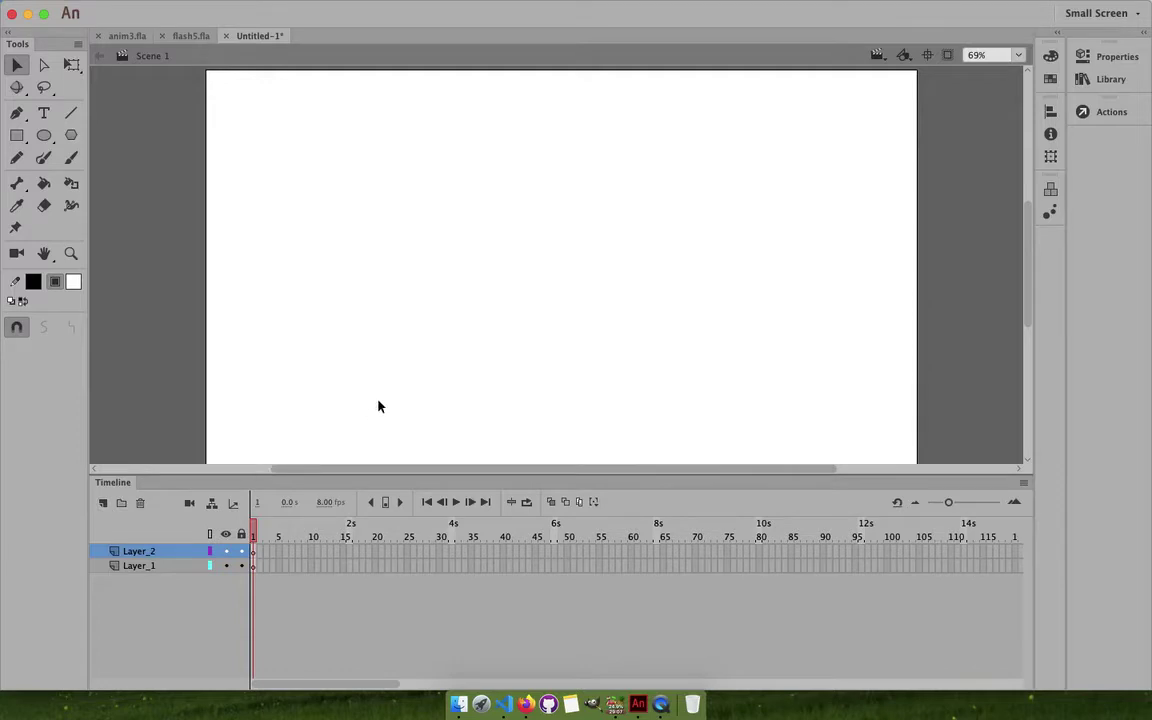
pyautogui.click(18, 160)
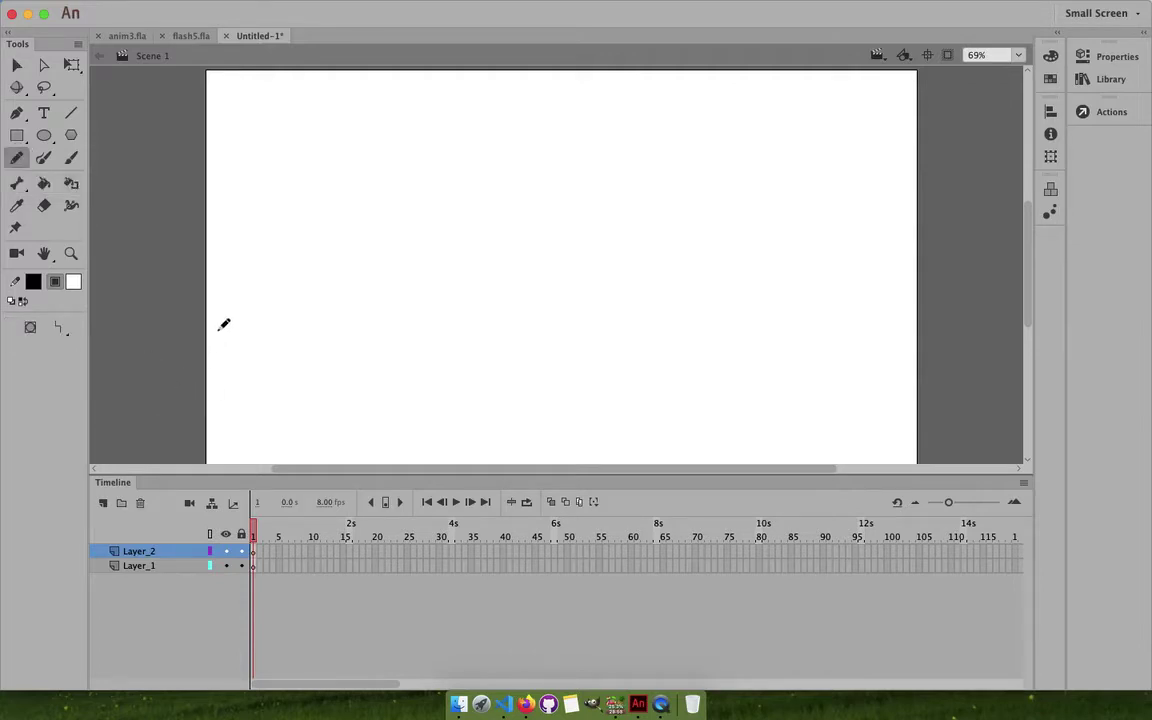
pyautogui.scroll(-2, 208, 360)
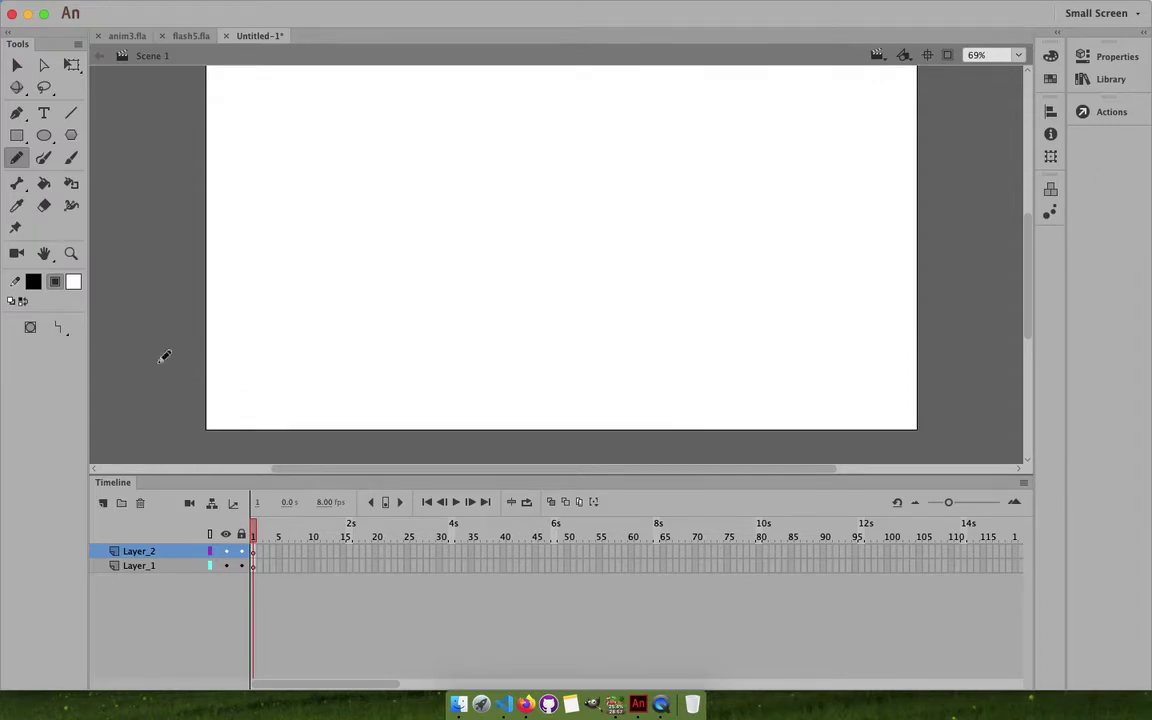
pyautogui.moveTo(142, 376)
pyautogui.mouseDown()
pyautogui.moveTo(257, 244)
pyautogui.moveTo(422, 332)
pyautogui.moveTo(486, 298)
pyautogui.moveTo(594, 177)
pyautogui.moveTo(717, 311)
pyautogui.moveTo(792, 352)
pyautogui.moveTo(825, 352)
pyautogui.moveTo(874, 324)
pyautogui.moveTo(946, 226)
pyautogui.moveTo(977, 206)
pyautogui.moveTo(1011, 226)
pyautogui.moveTo(1018, 347)
pyautogui.moveTo(992, 424)
pyautogui.moveTo(959, 483)
pyautogui.moveTo(818, 617)
pyautogui.moveTo(771, 707)
pyautogui.moveTo(520, 712)
pyautogui.moveTo(457, 663)
pyautogui.mouseUp()
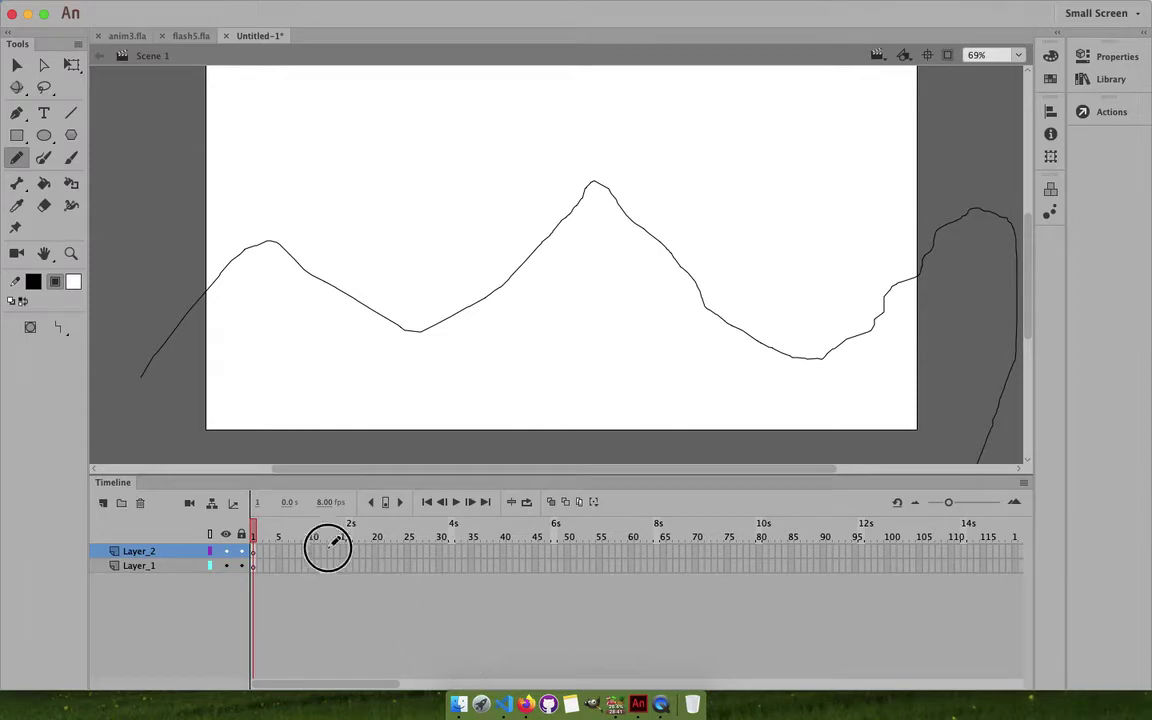
pyautogui.moveTo(238, 443)
pyautogui.mouseDown()
pyautogui.moveTo(116, 334)
pyautogui.moveTo(39, 244)
pyautogui.moveTo(22, 172)
pyautogui.moveTo(5, 176)
pyautogui.mouseUp()
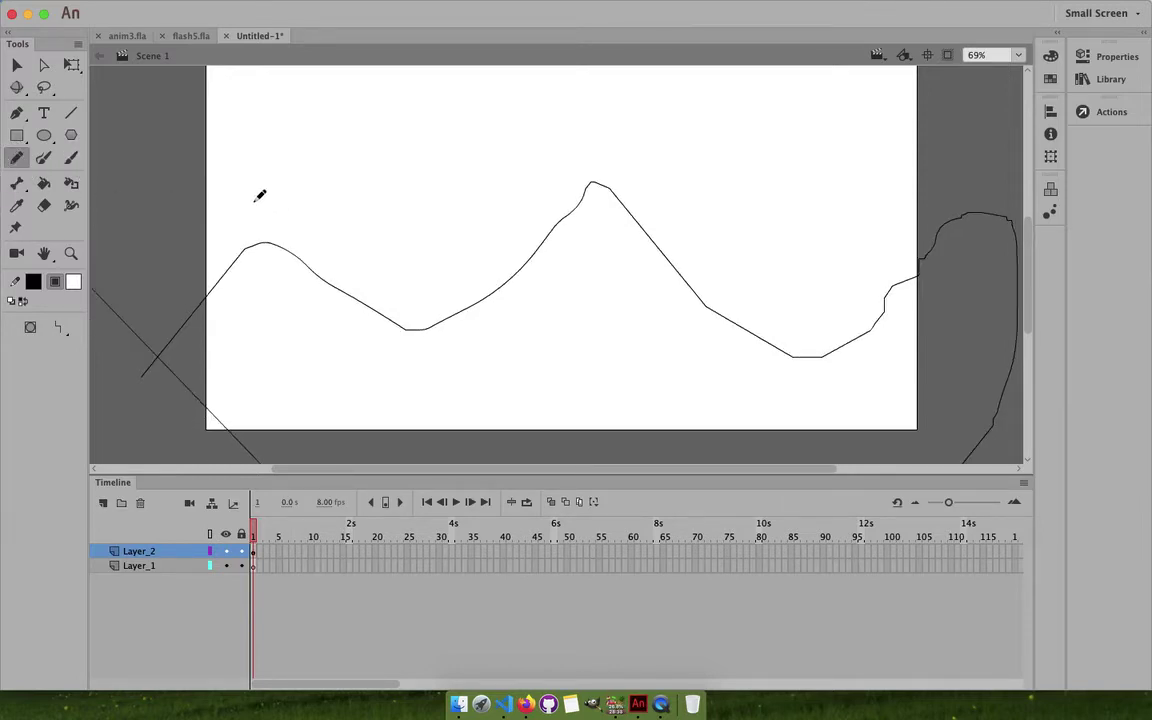
# Fill the inside of the mountain outline with a medium green using the Paint Bucket.
pyautogui.press('k')
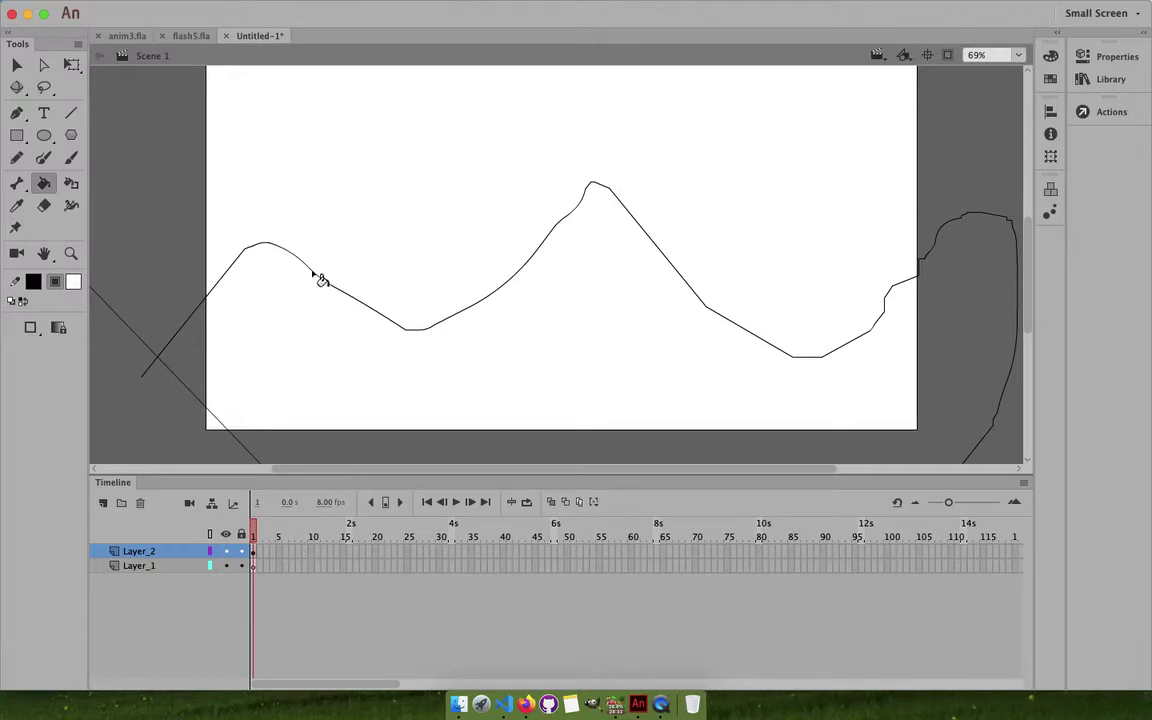
pyautogui.click(75, 281)
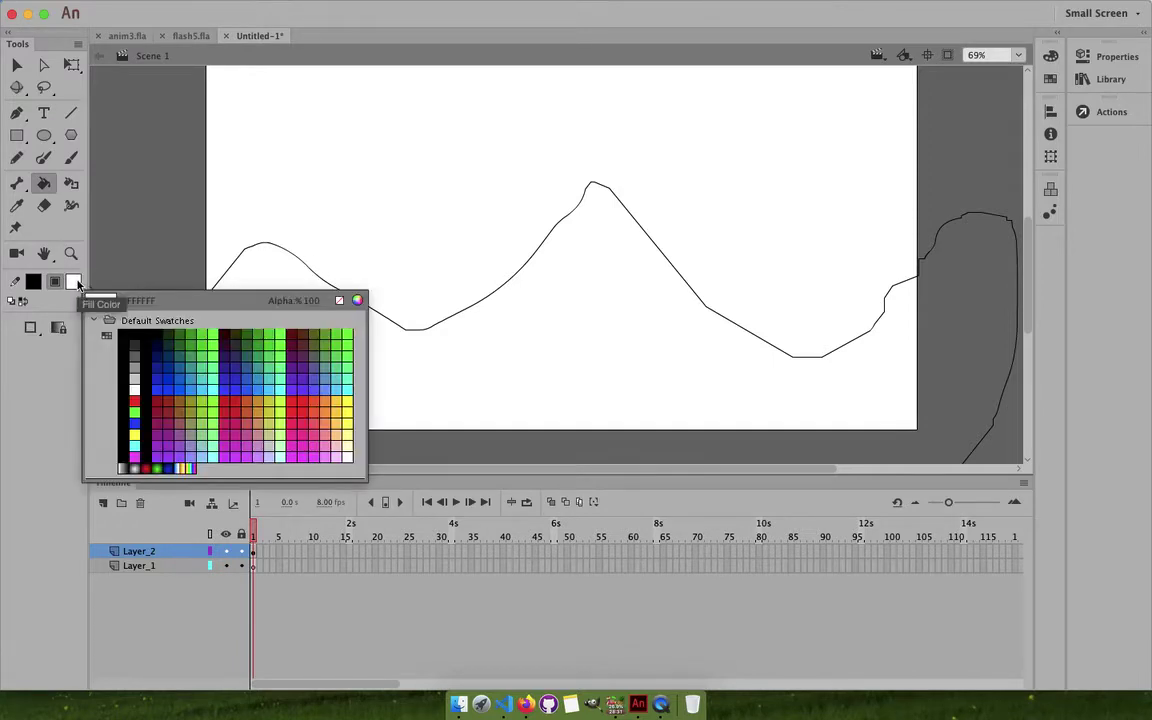
pyautogui.click(199, 341)
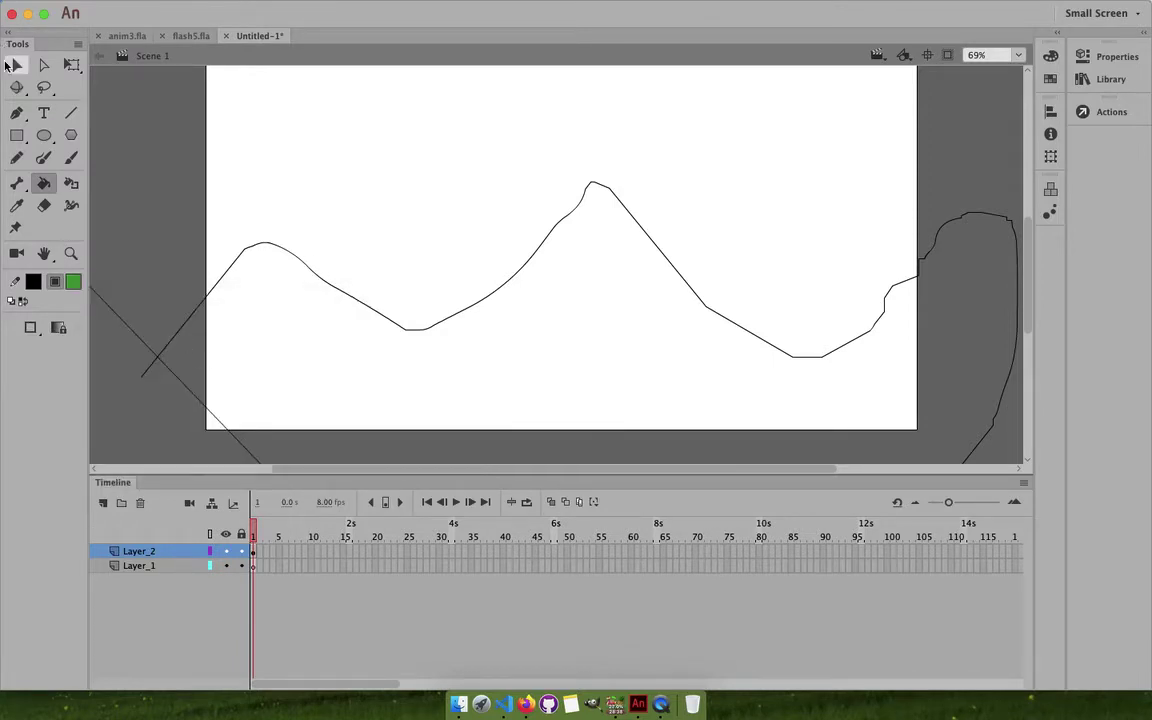
pyautogui.click(17, 64)
pyautogui.click(45, 183)
pyautogui.click(303, 353)
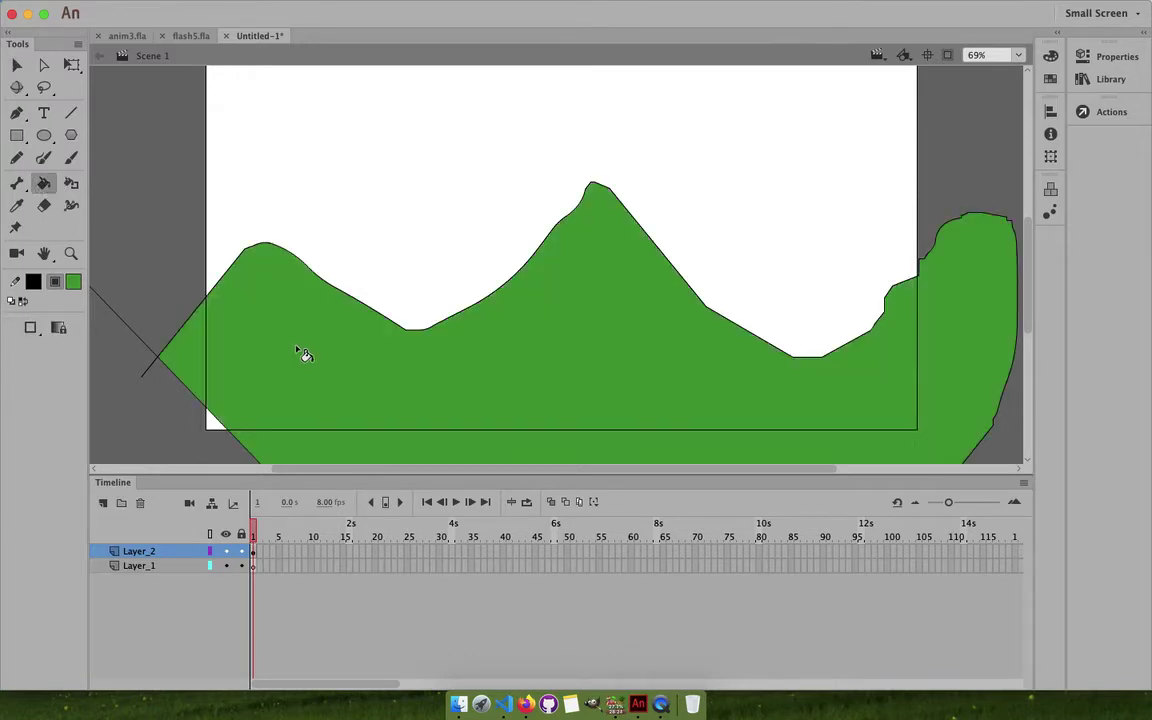
# Nudge the green mountain fill to the left by three large increments, separating it from its black outline.
pyautogui.click(17, 64)
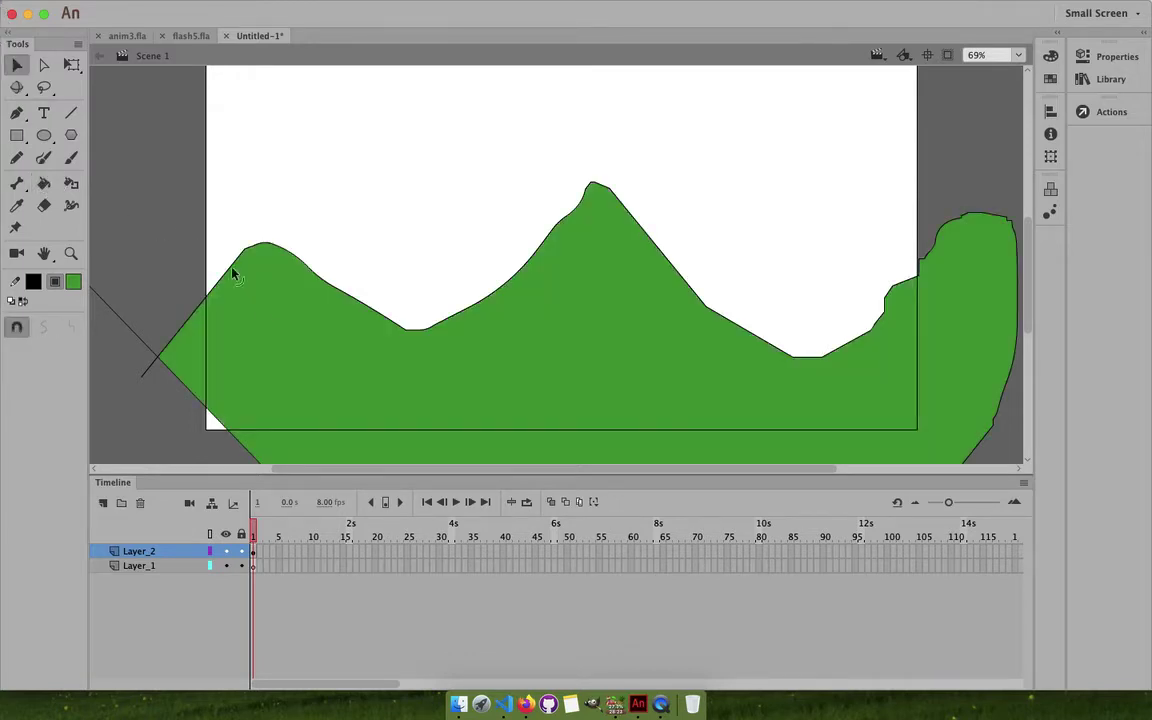
pyautogui.click(313, 370)
pyautogui.hotkey('shift', 'Left')
pyautogui.hotkey('shift', 'Left')
pyautogui.hotkey('shift', 'Left')
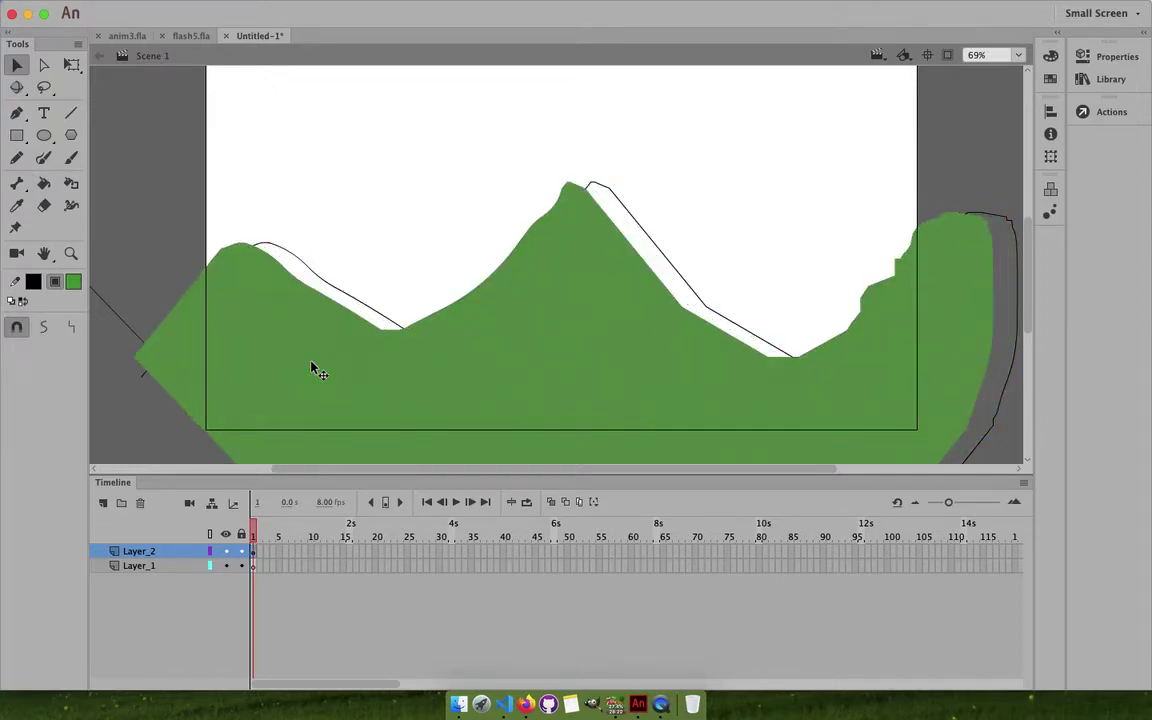
# Delete the leftover black outline segments beside the central peak, the right end, the left hill and the far-left corner.
pyautogui.click(663, 249)
pyautogui.click(659, 253)
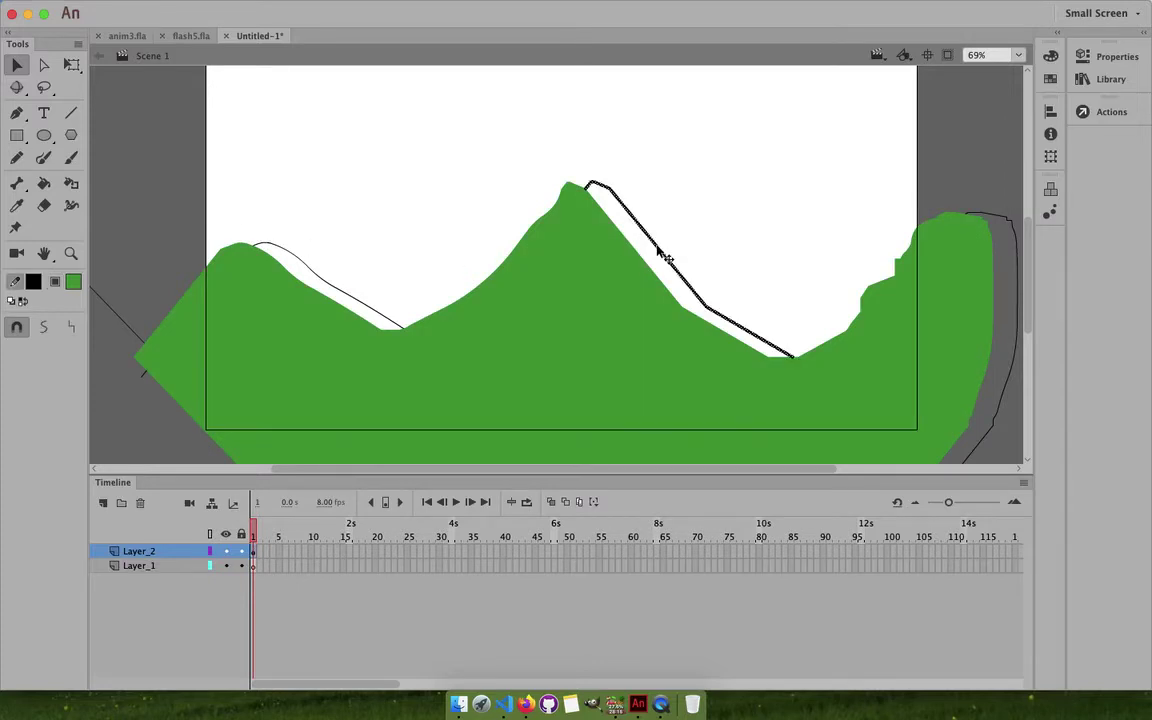
pyautogui.press('Delete')
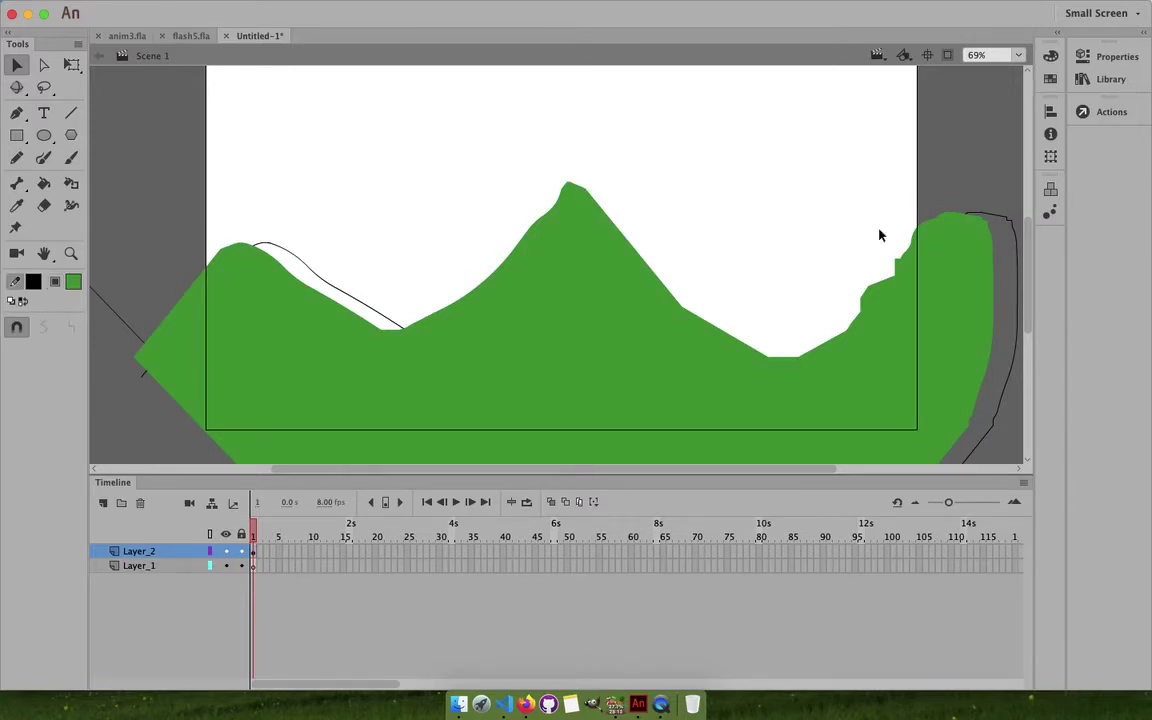
pyautogui.click(934, 261)
pyautogui.click(1010, 220)
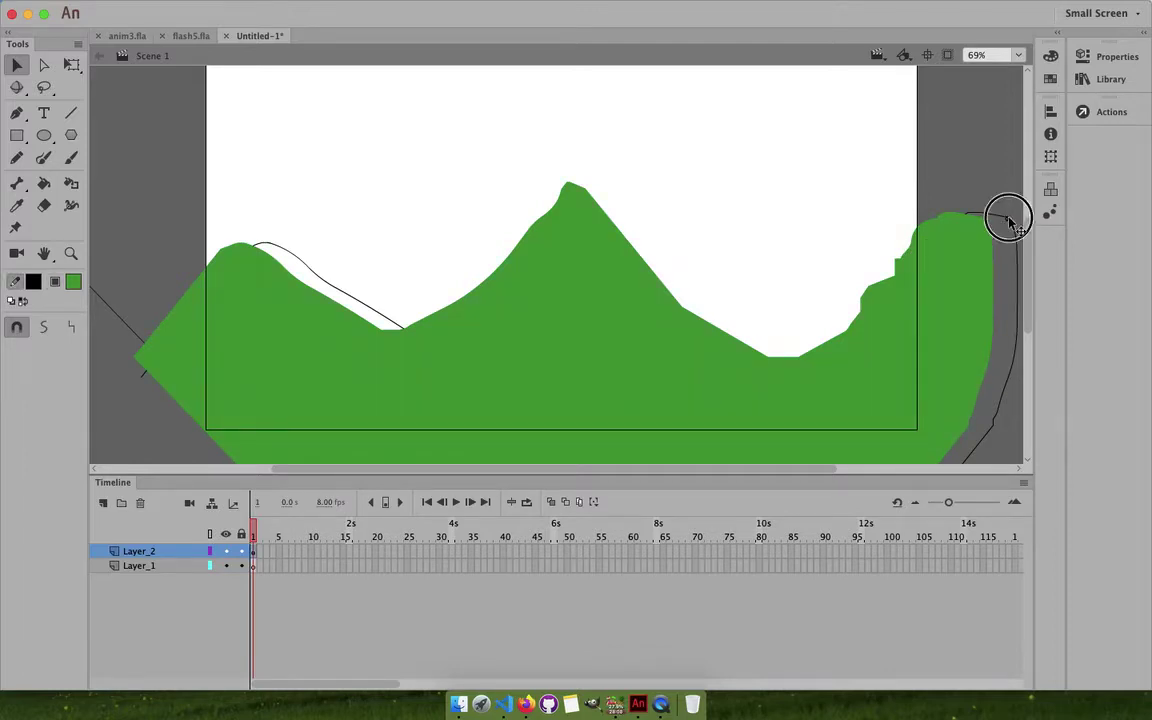
pyautogui.press('Delete')
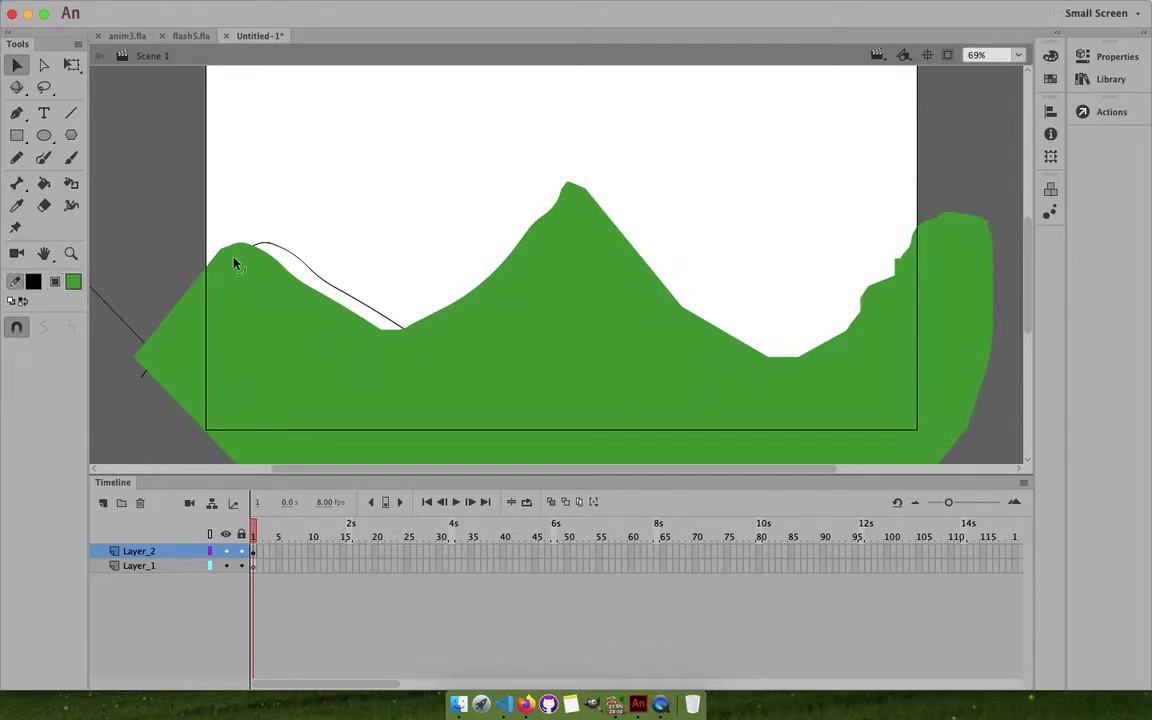
pyautogui.click(297, 259)
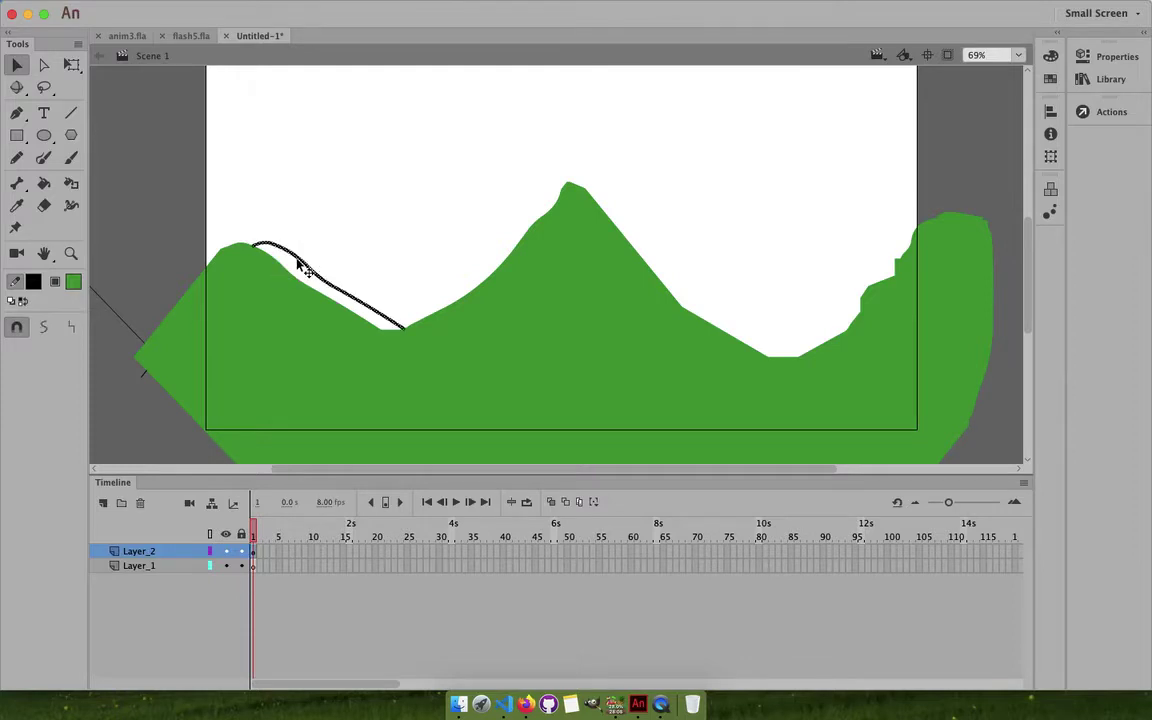
pyautogui.press('Delete')
pyautogui.click(116, 311)
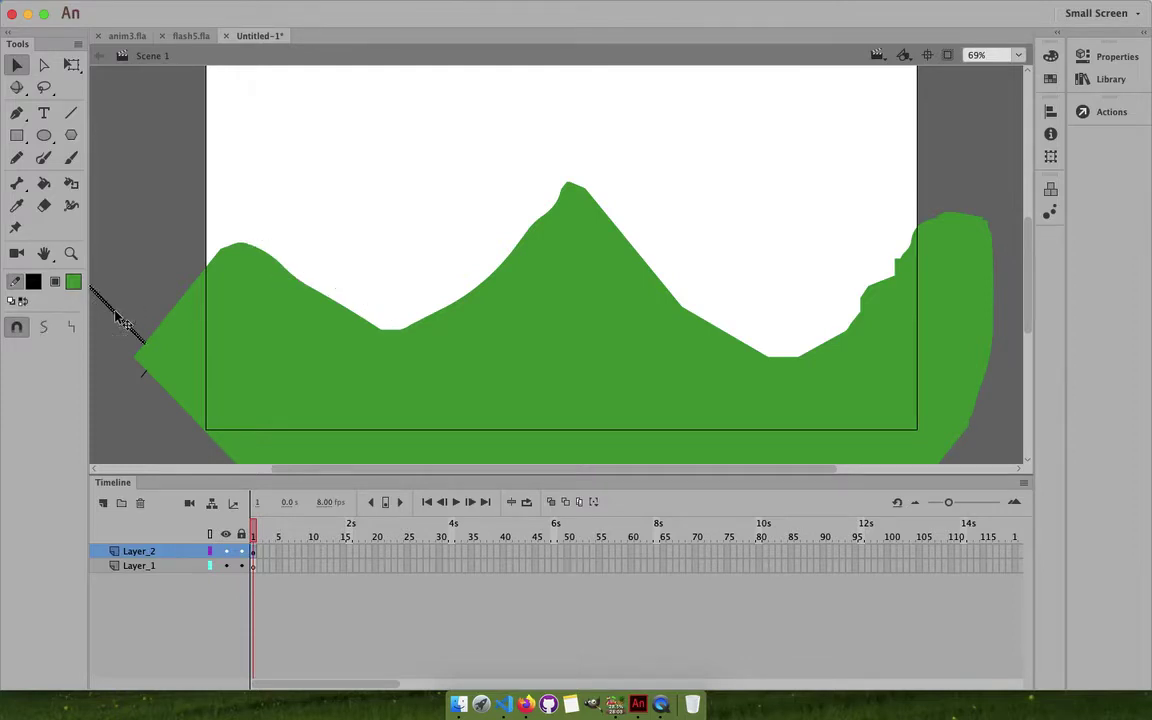
pyautogui.scroll(-3, 733, 403)
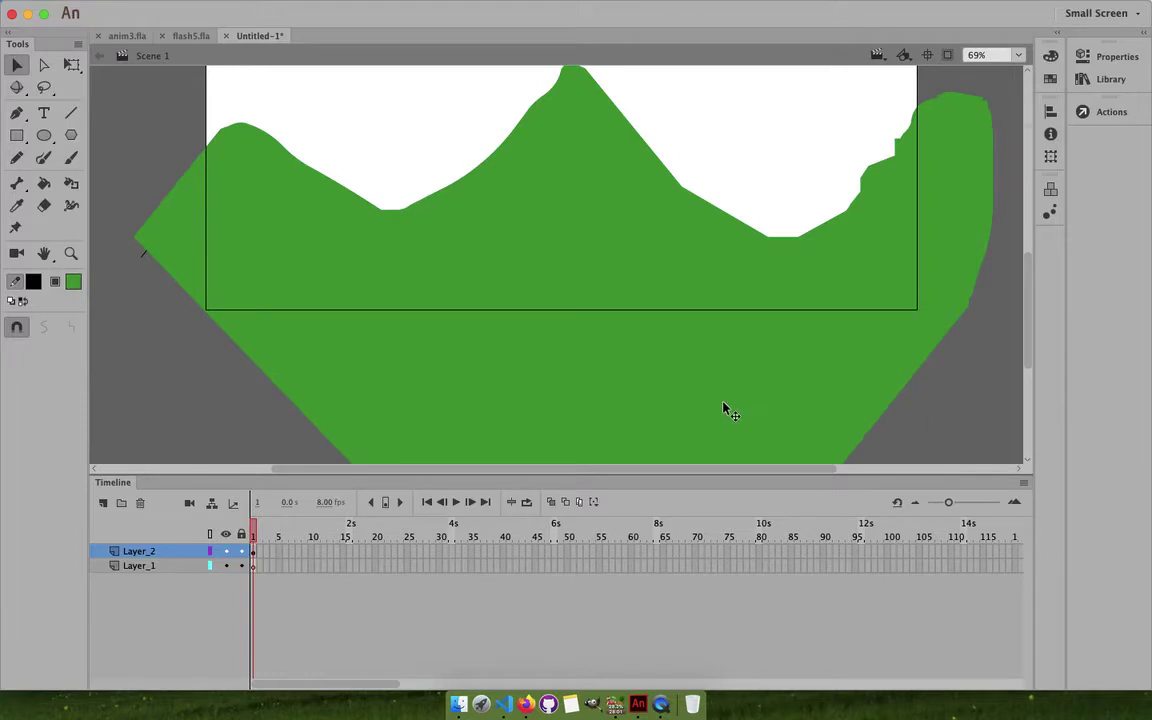
pyautogui.scroll(10, 726, 406)
pyautogui.scroll(-7, 724, 407)
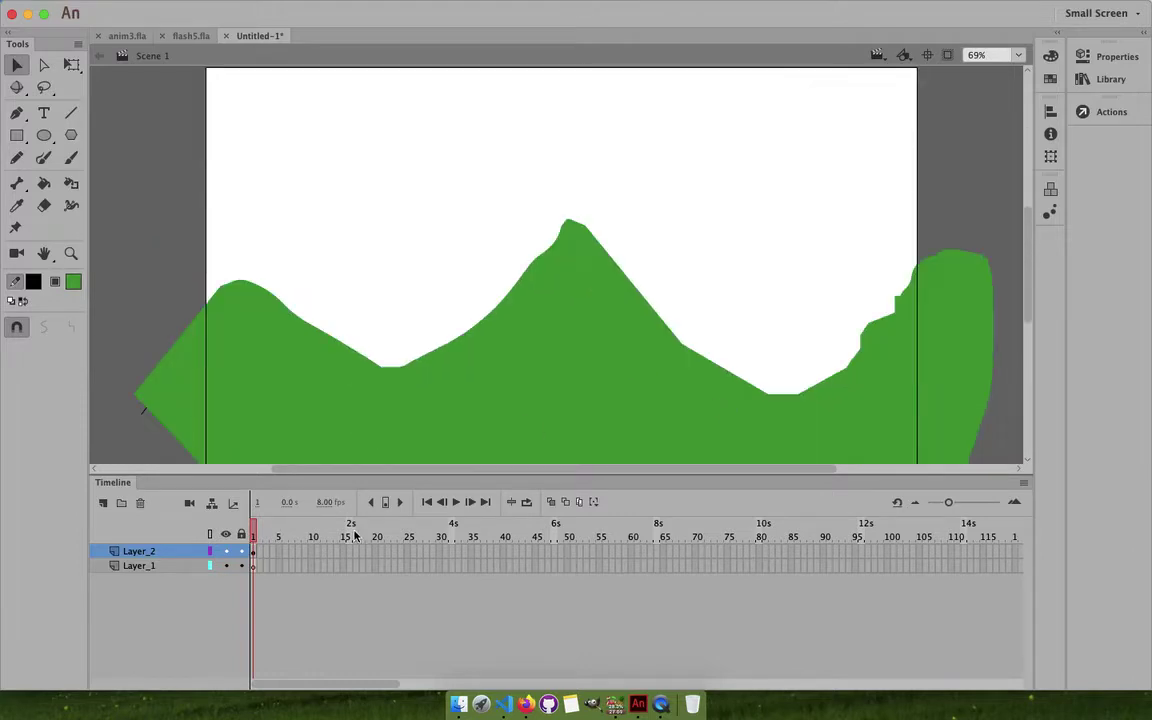
# Add a layer directly below the mountain layer and draw a green rectangle on it slightly larger than the stage.
pyautogui.click(126, 566)
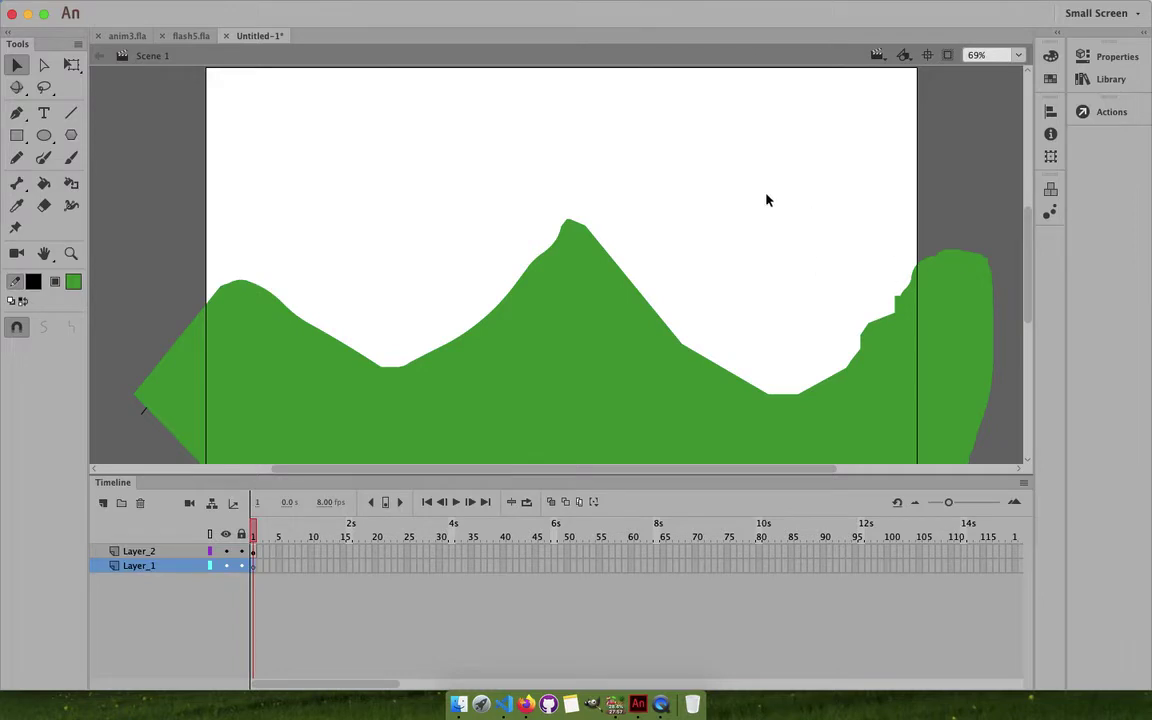
pyautogui.click(103, 502)
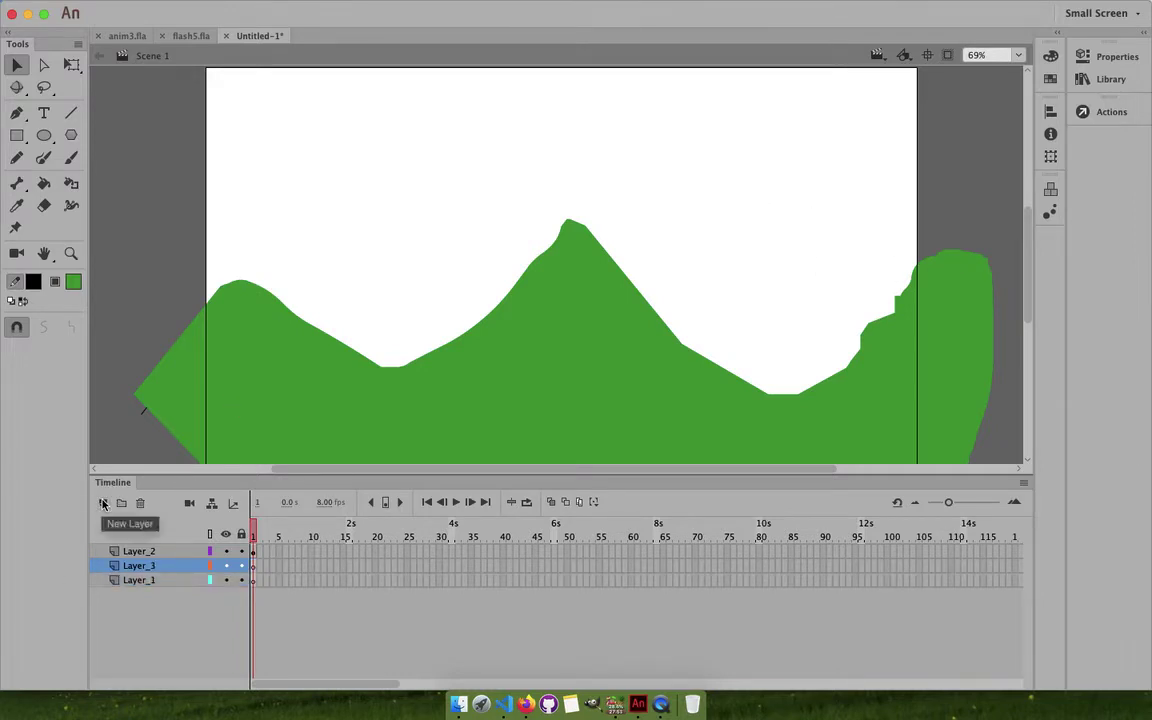
pyautogui.click(16, 135)
pyautogui.scroll(1, 153, 179)
pyautogui.scroll(1, 153, 179)
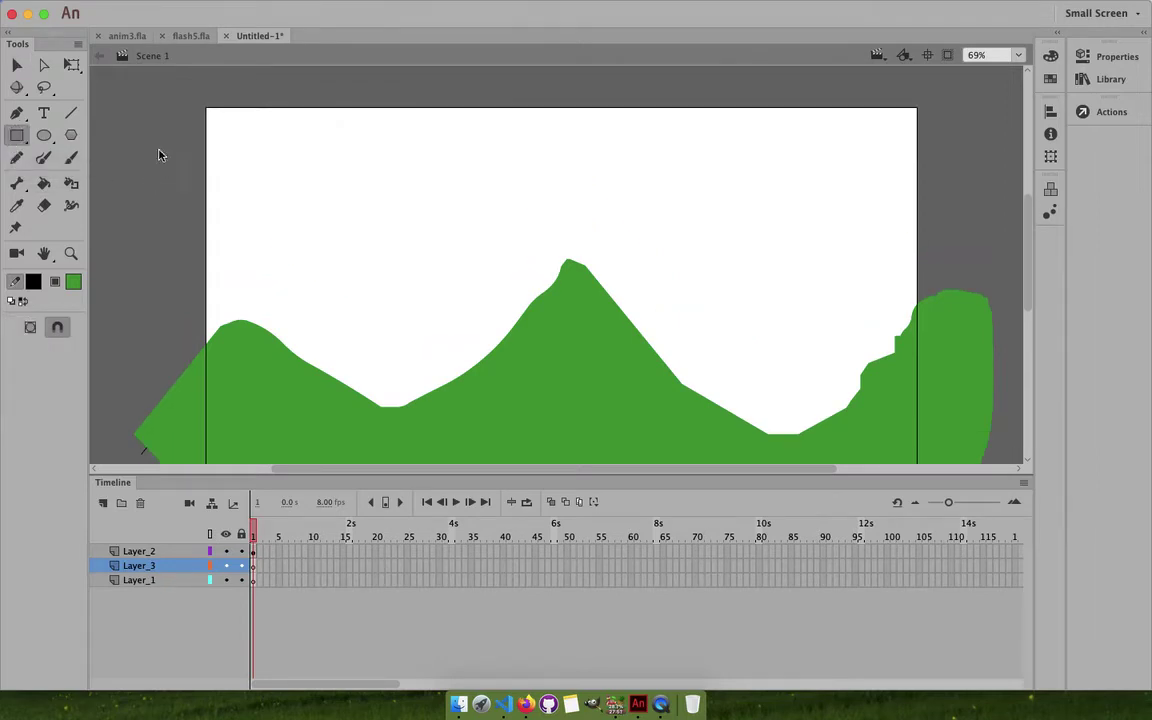
pyautogui.moveTo(192, 101); pyautogui.dragTo(930, 475)
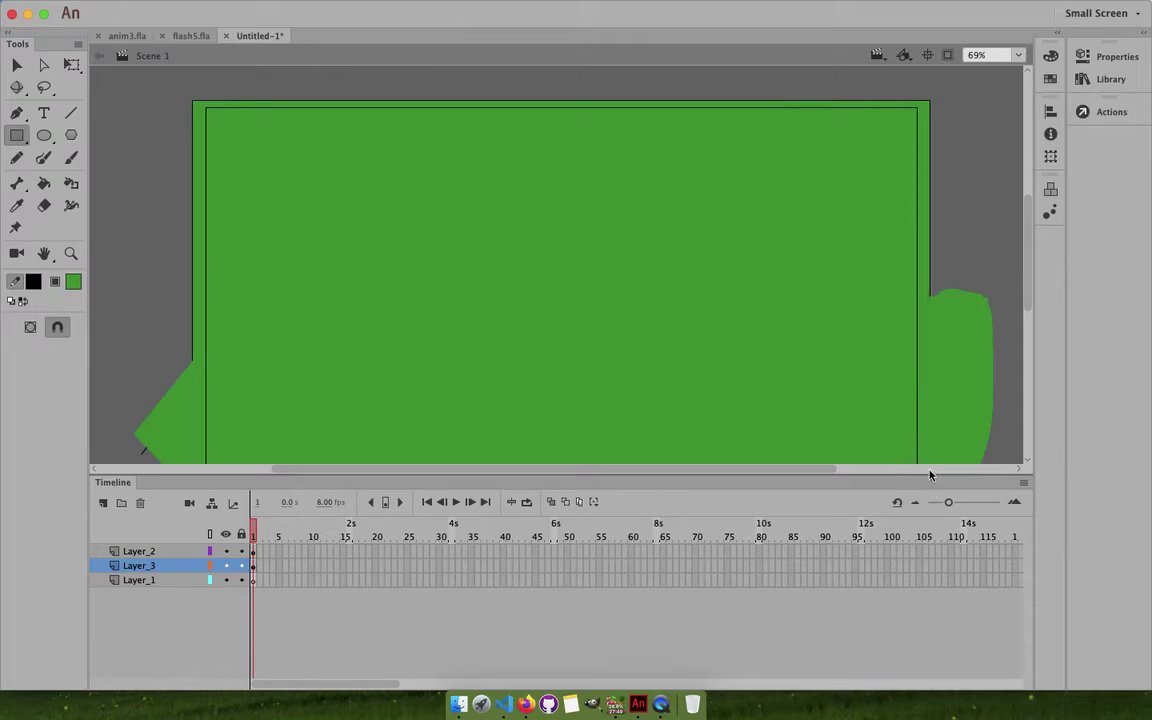
# Change the background rectangle's fill from a solid colour to a black-to-white linear gradient.
pyautogui.click(20, 66)
pyautogui.click(490, 162)
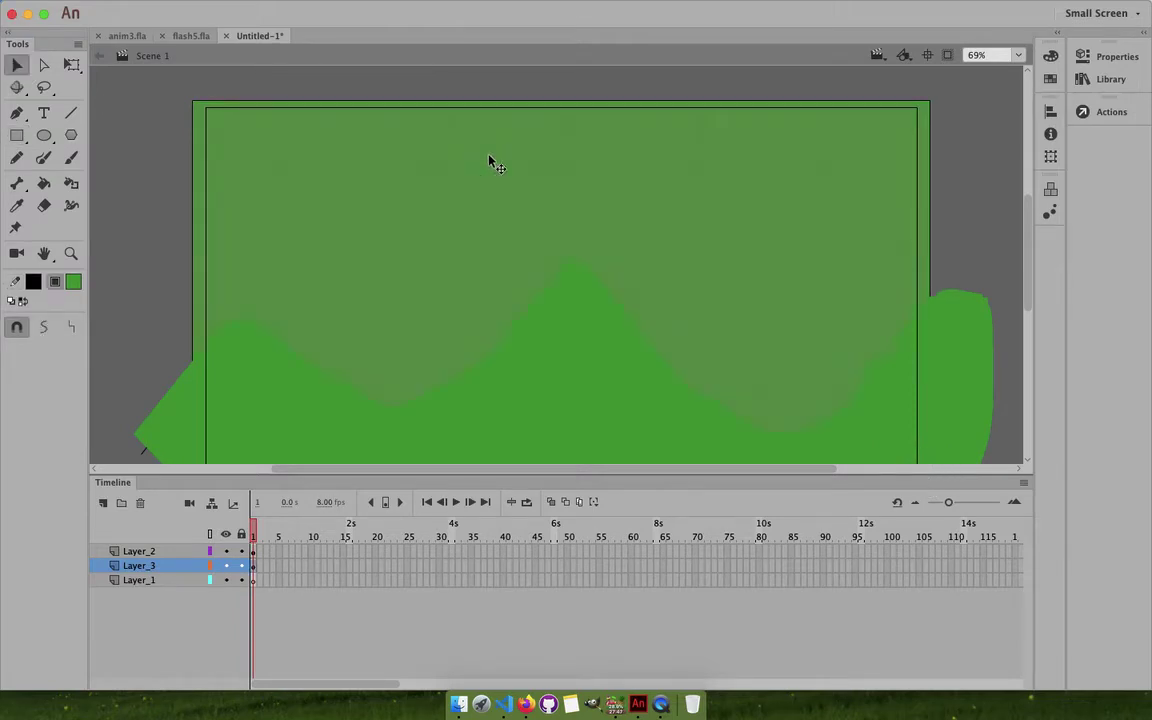
pyautogui.click(1050, 56)
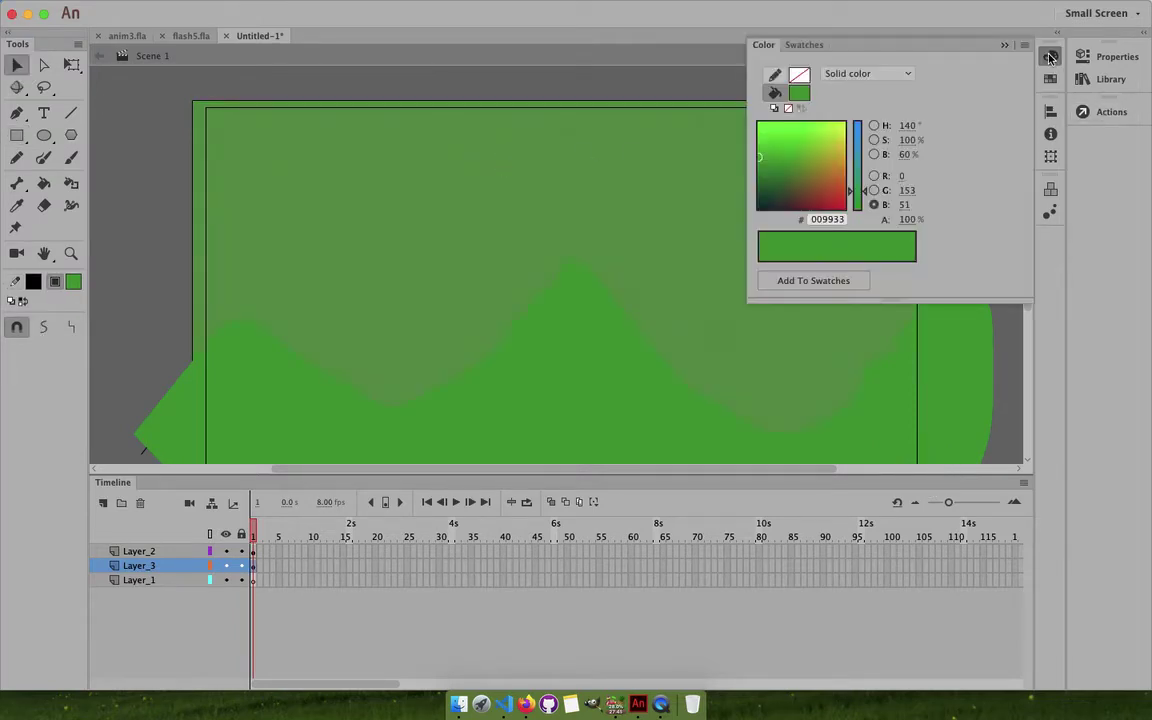
pyautogui.click(909, 74)
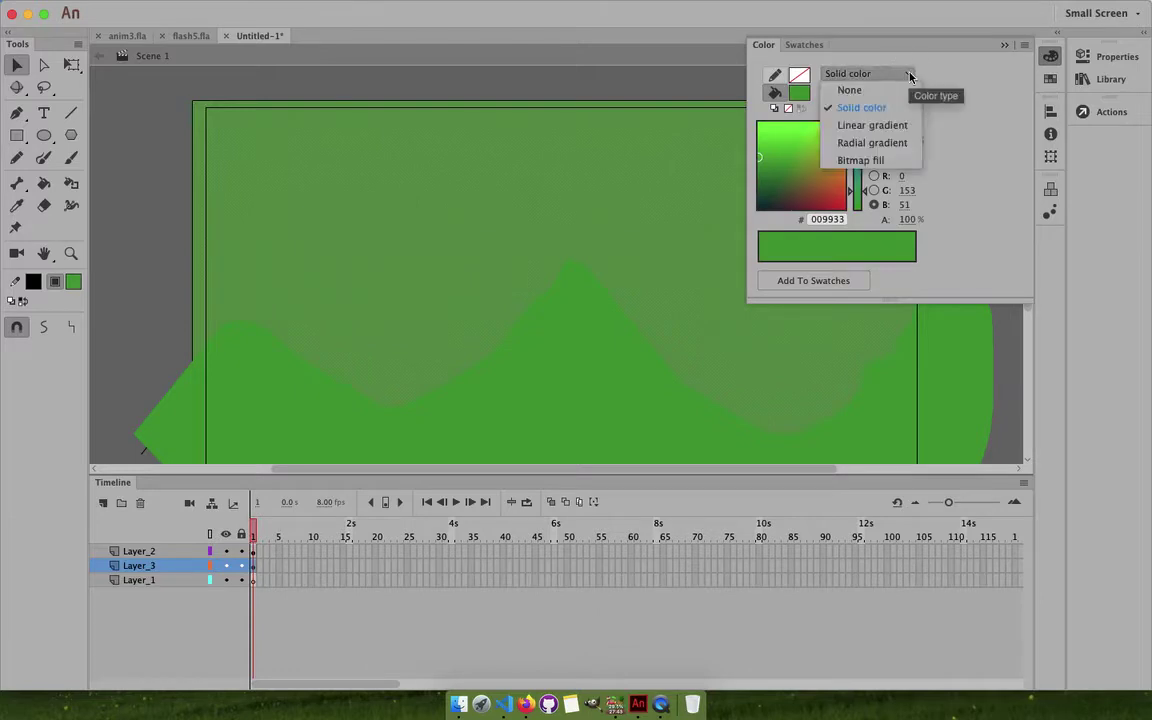
pyautogui.click(873, 126)
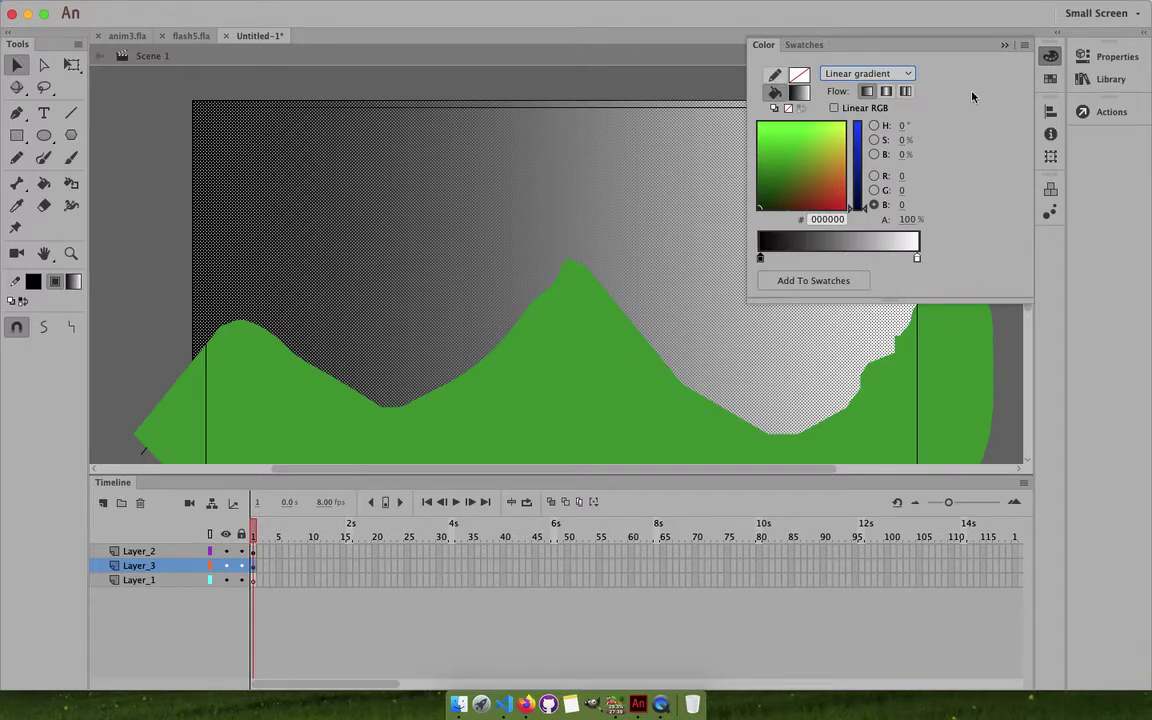
pyautogui.click(903, 40)
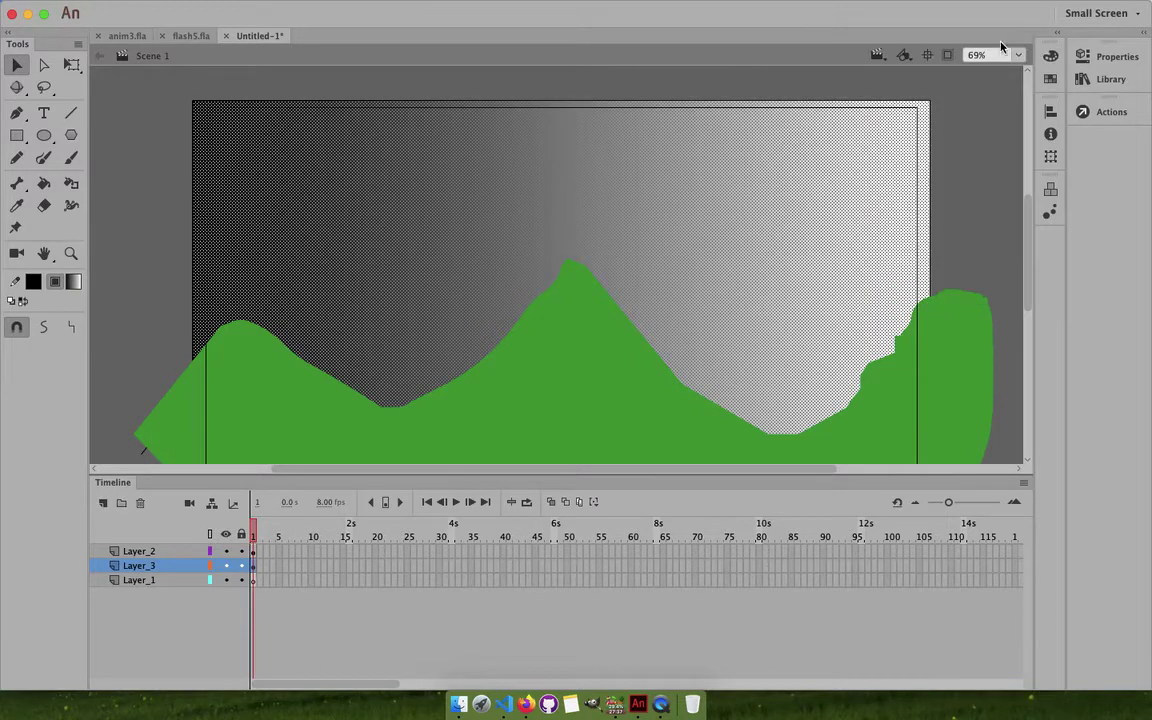
# Rotate the background gradient to run vertically with the dark end uppermost and shift its centre upward using the Gradient Transform Tool.
pyautogui.click(72, 66)
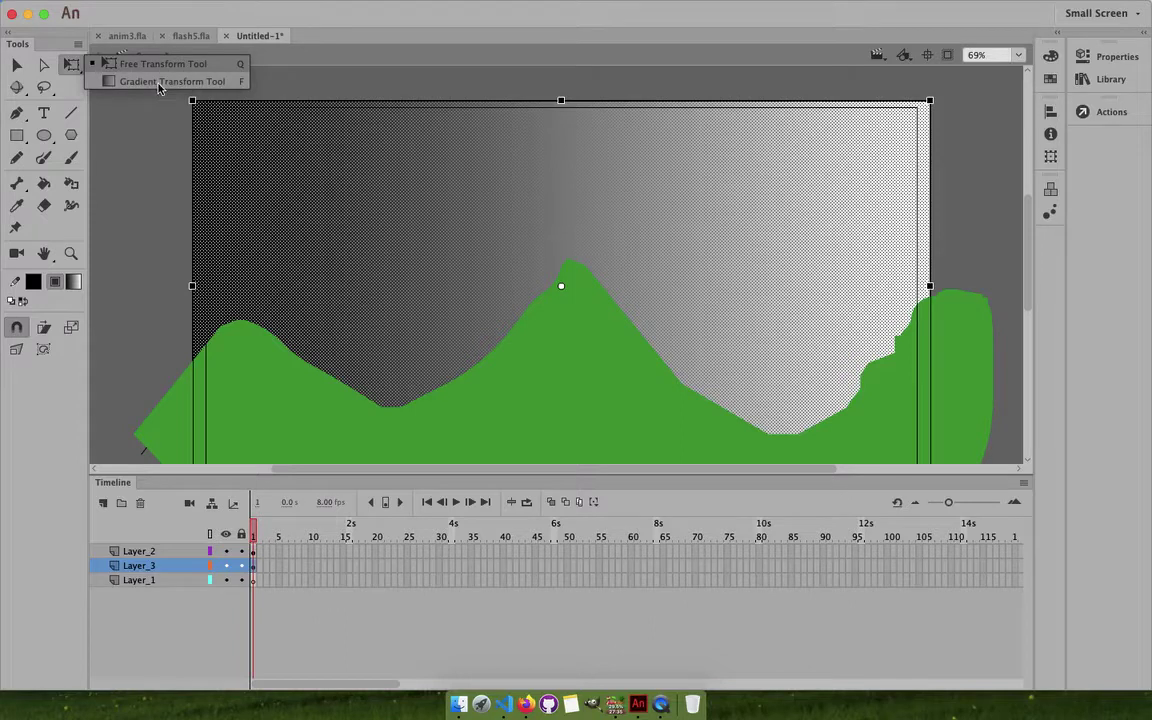
pyautogui.click(160, 82)
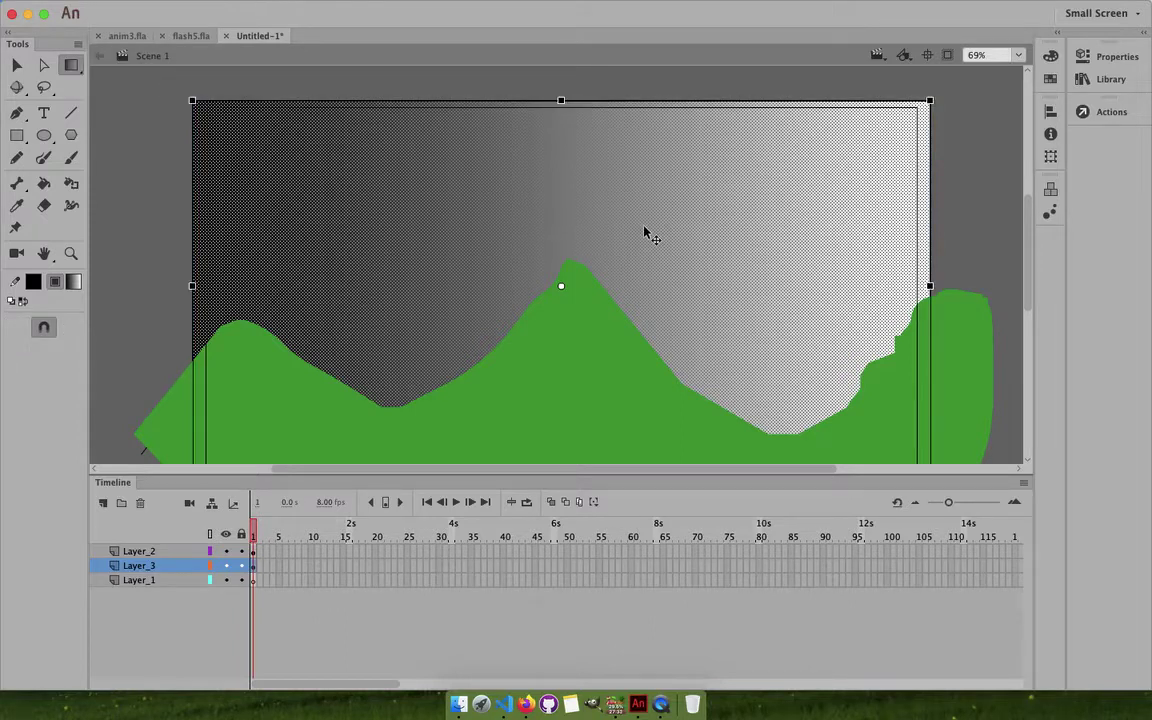
pyautogui.press('super+minus')
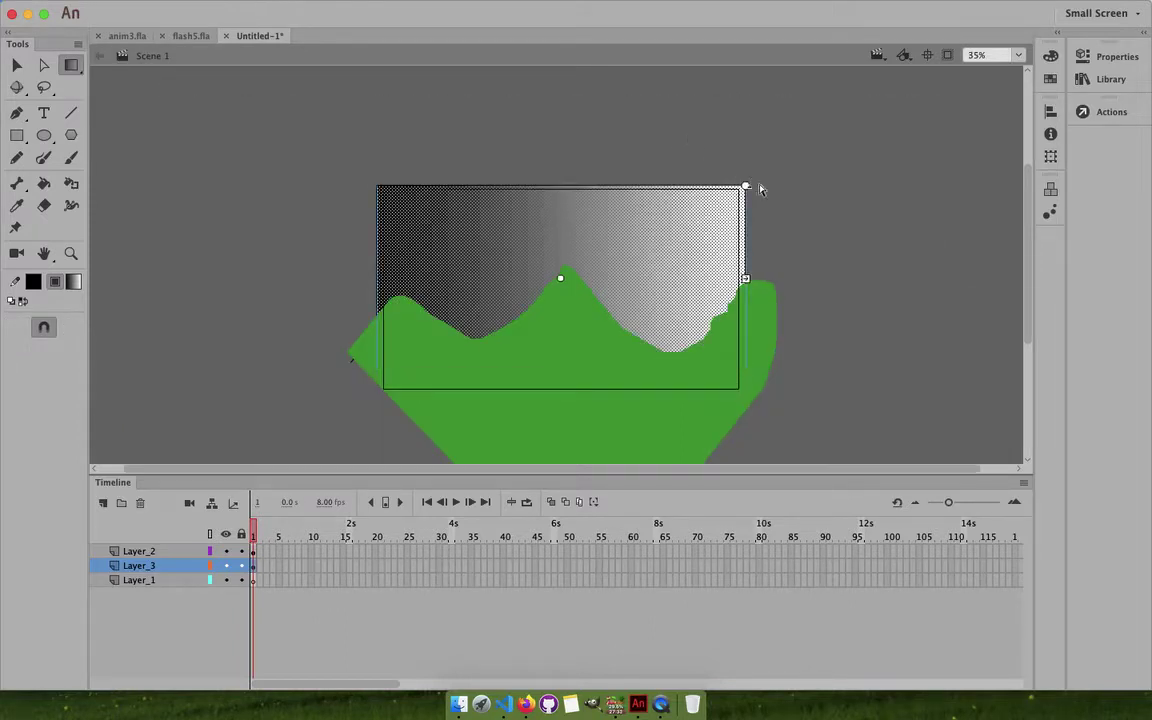
pyautogui.moveTo(746, 187); pyautogui.dragTo(645, 453)
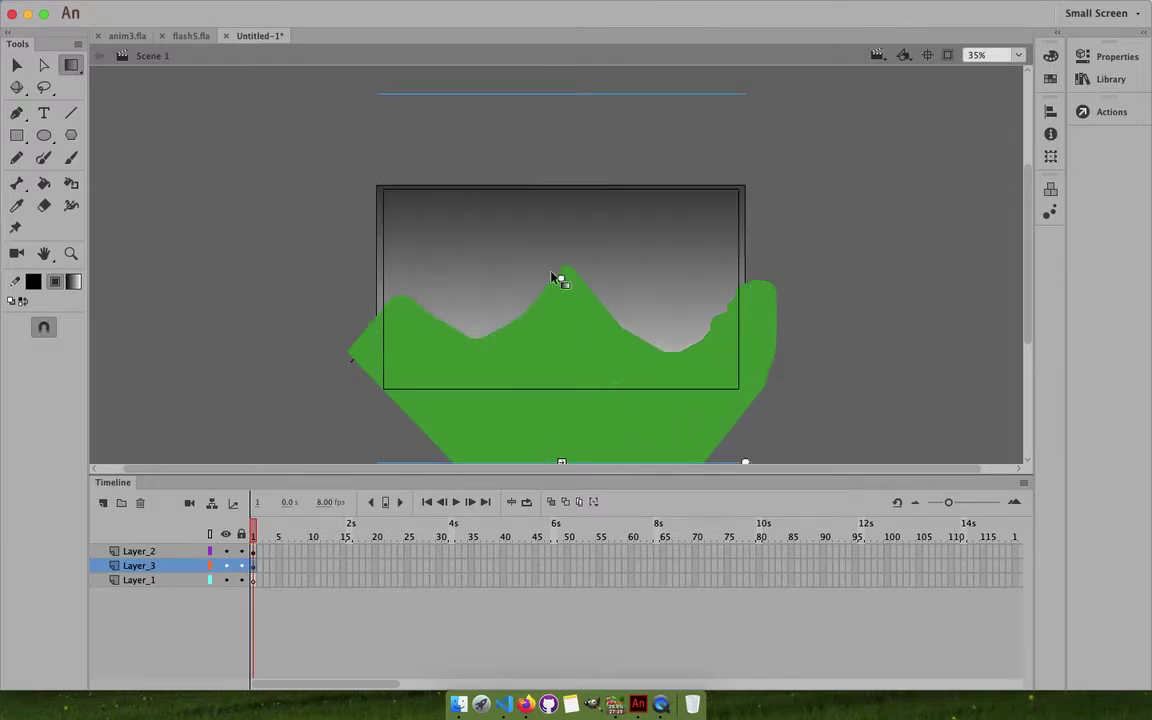
pyautogui.moveTo(558, 279); pyautogui.dragTo(561, 235)
pyautogui.press('super+equal')
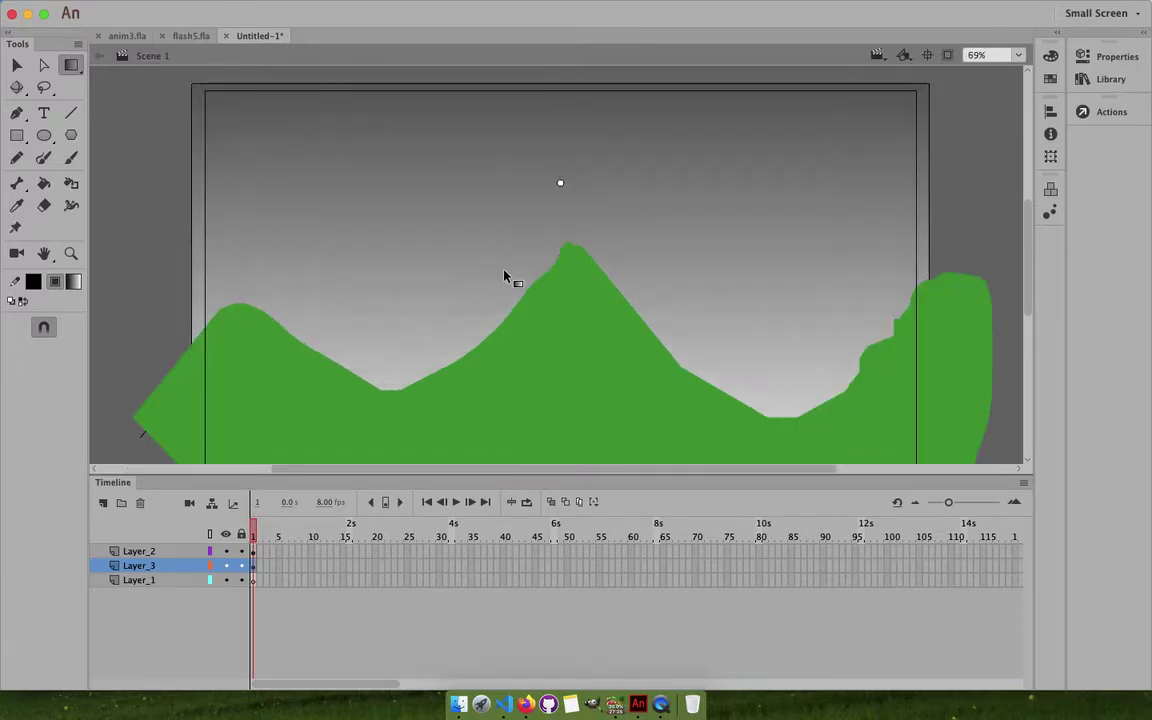
# Set the start colour of the background's linear gradient to orange F67C00.
pyautogui.click(1050, 56)
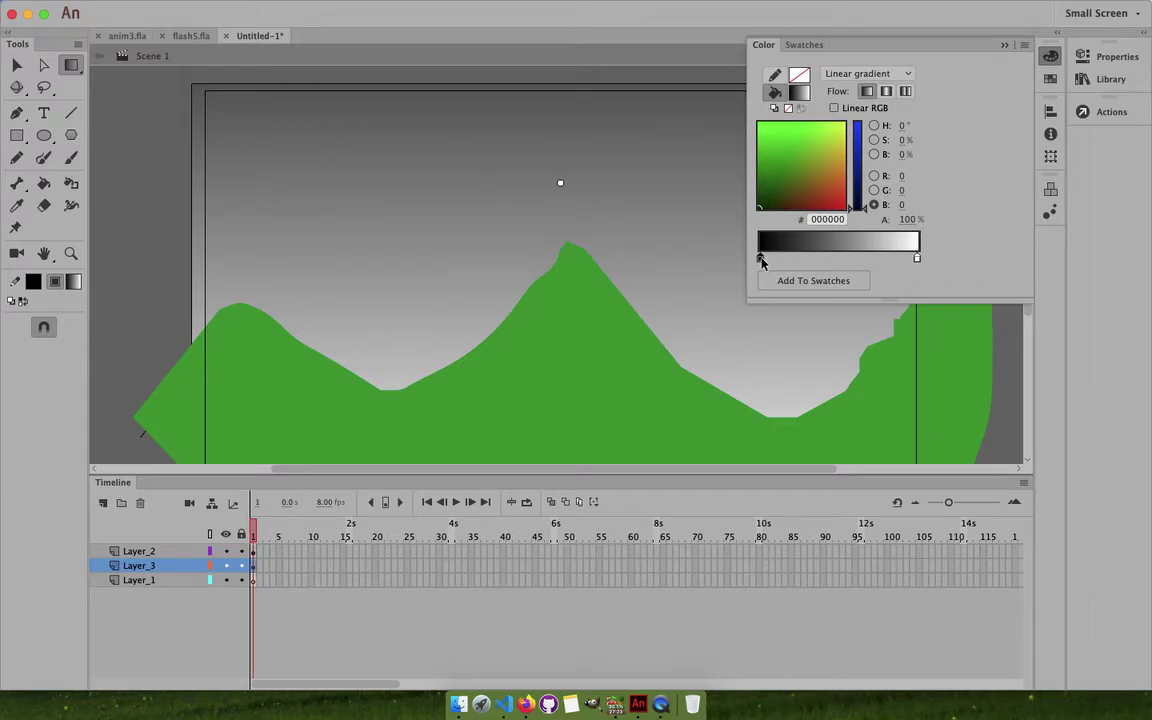
pyautogui.moveTo(818, 188)
pyautogui.mouseDown()
pyautogui.moveTo(830, 162)
pyautogui.moveTo(841, 167)
pyautogui.mouseUp()
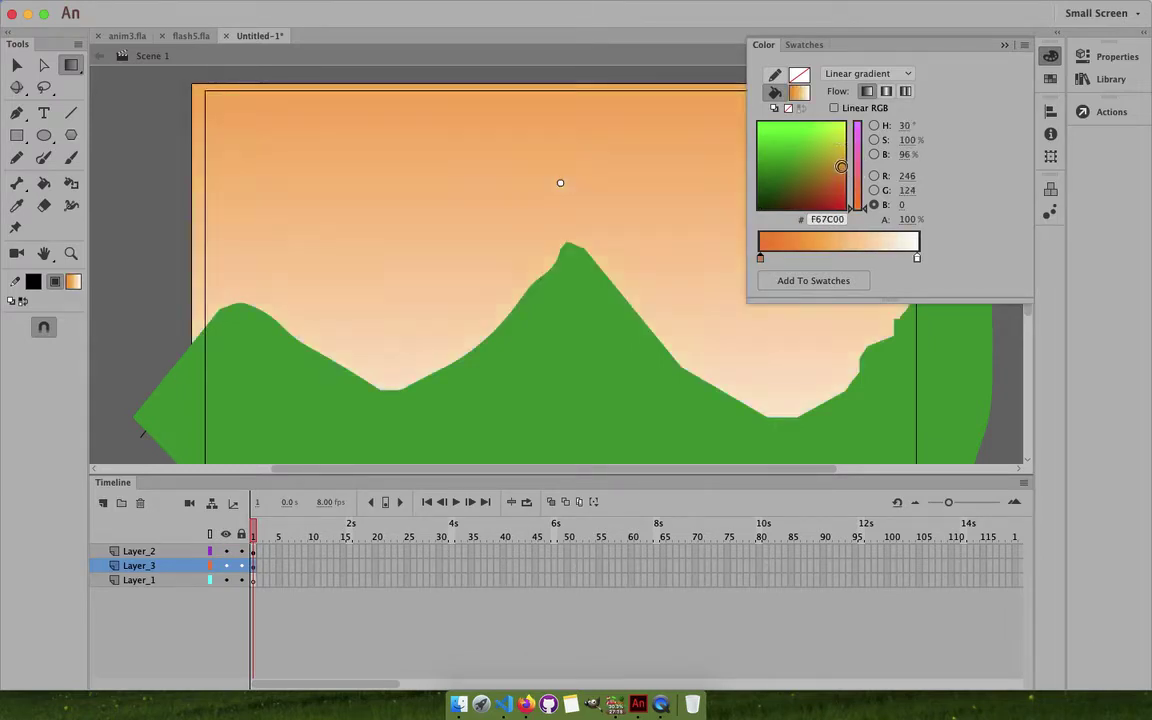
pyautogui.click(761, 259)
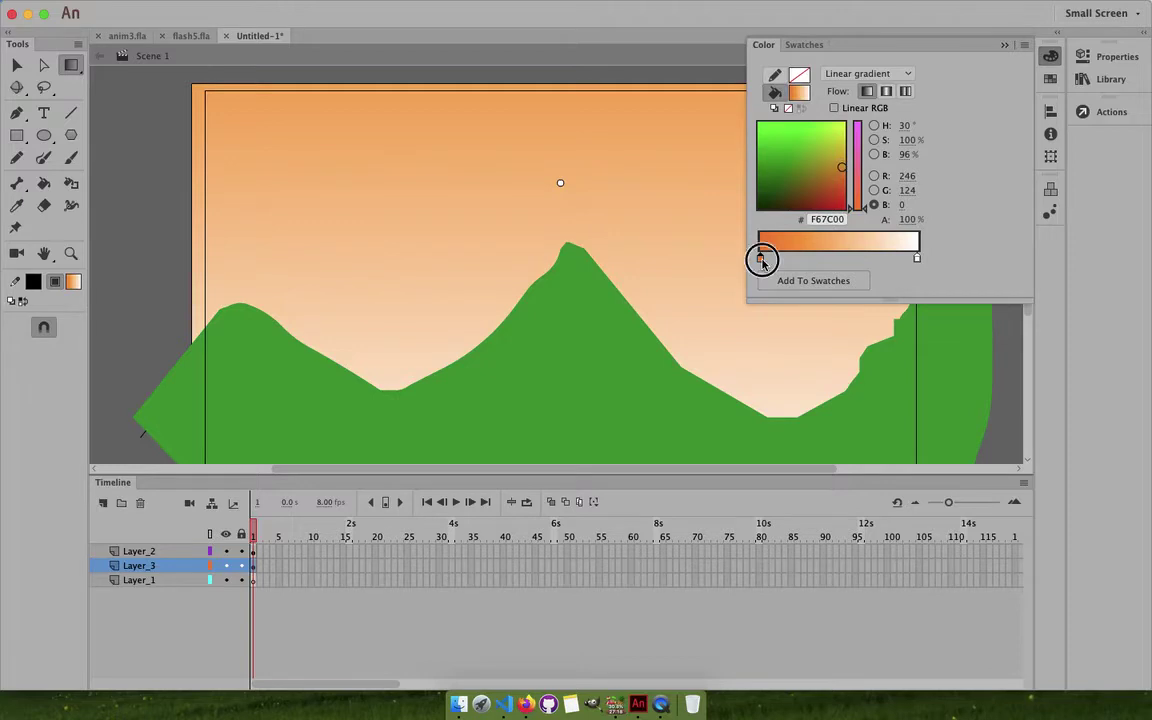
# Set the end colour of the background gradient to blue 1C7BFF after trying cyan and violet shades.
pyautogui.click(917, 258)
pyautogui.click(792, 120)
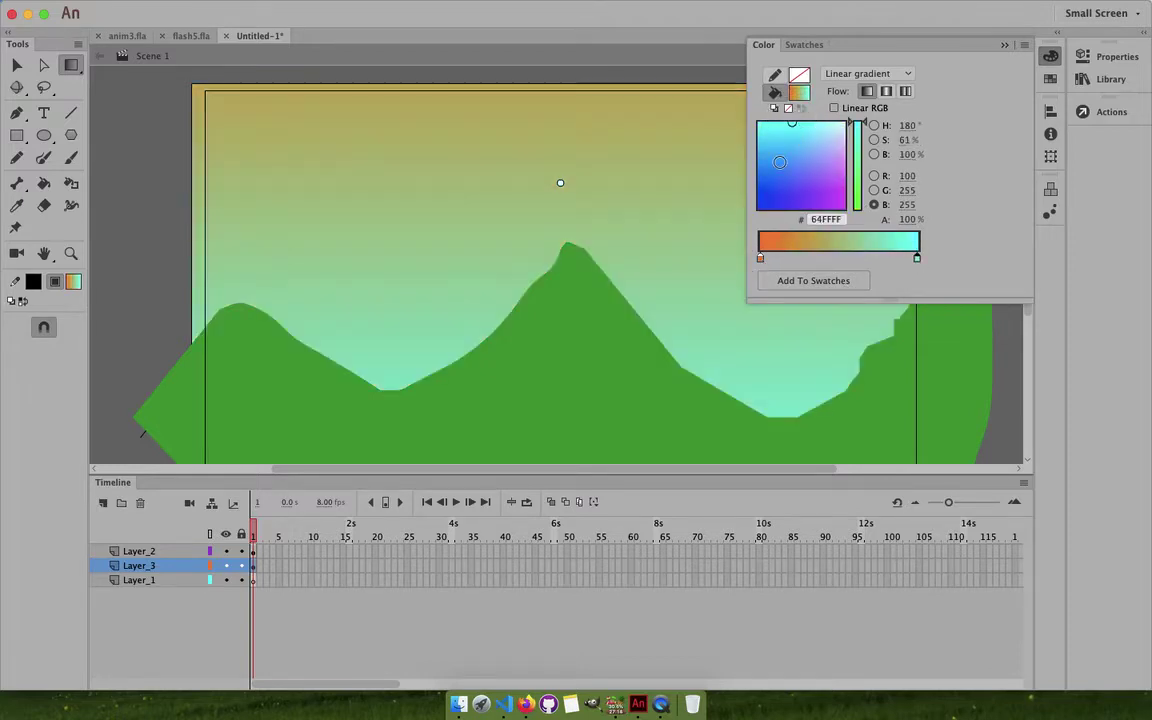
pyautogui.click(843, 148)
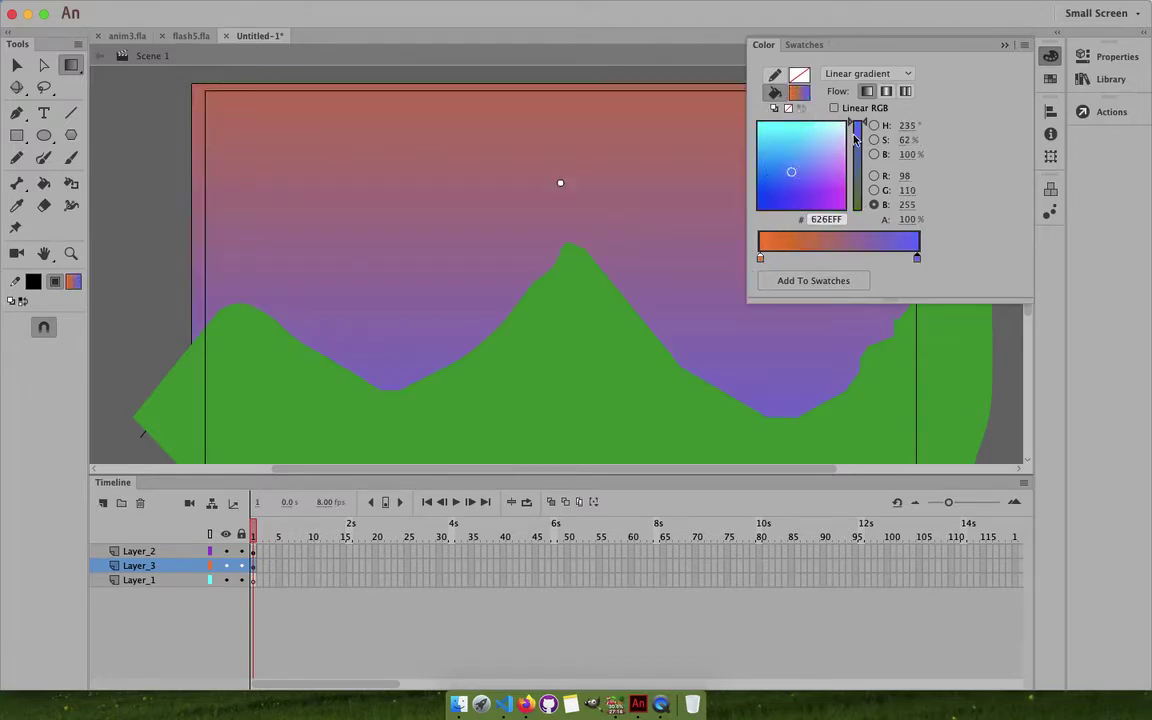
pyautogui.click(801, 174)
pyautogui.click(773, 175)
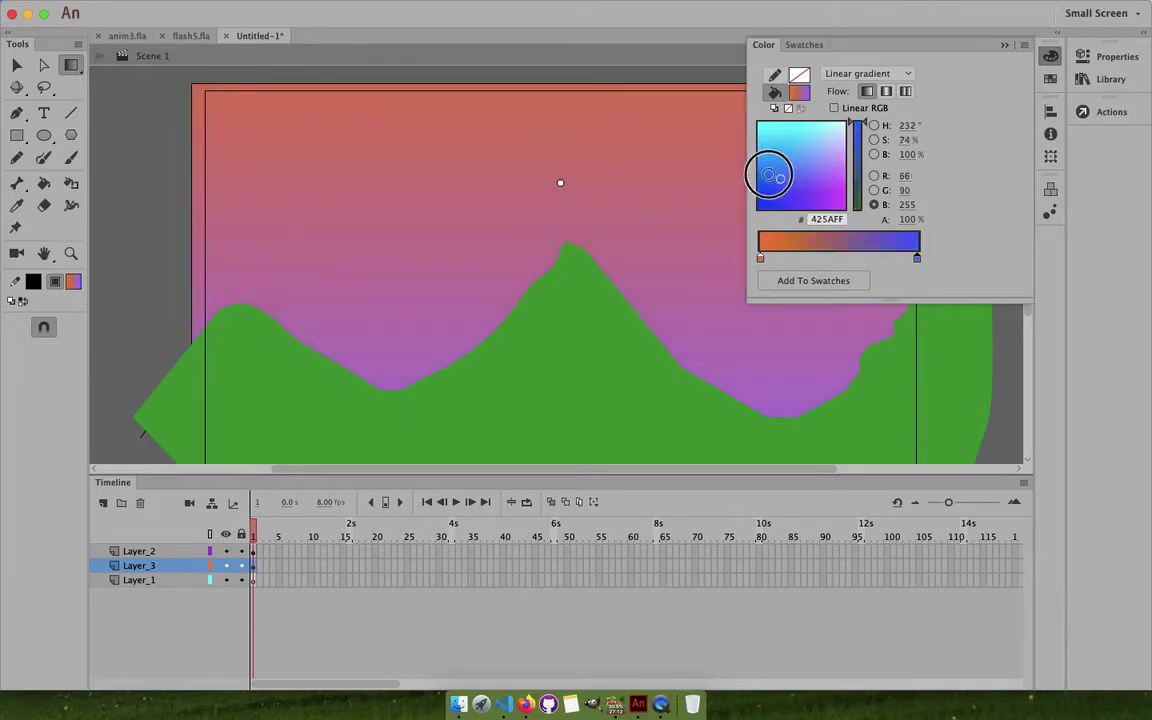
pyautogui.click(767, 167)
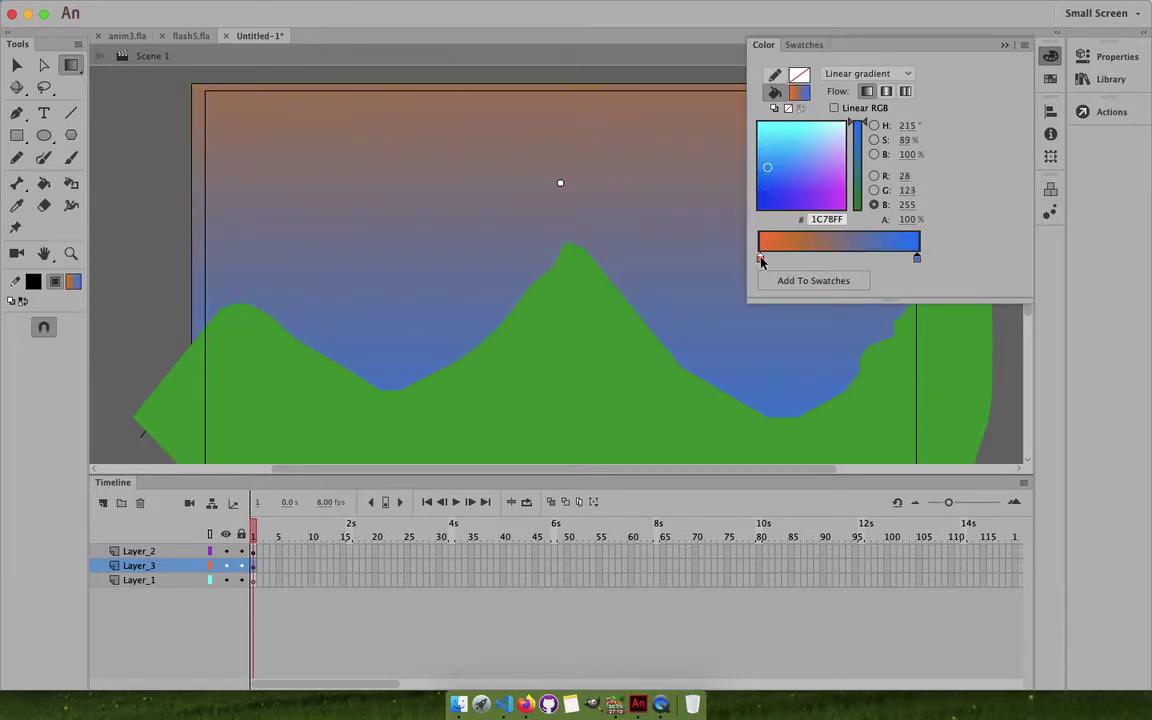
# Try other gradient colours for the background, setting the start to pink FD9FF9 and the end to magenta FF0BFF.
pyautogui.click(761, 259)
pyautogui.click(857, 128)
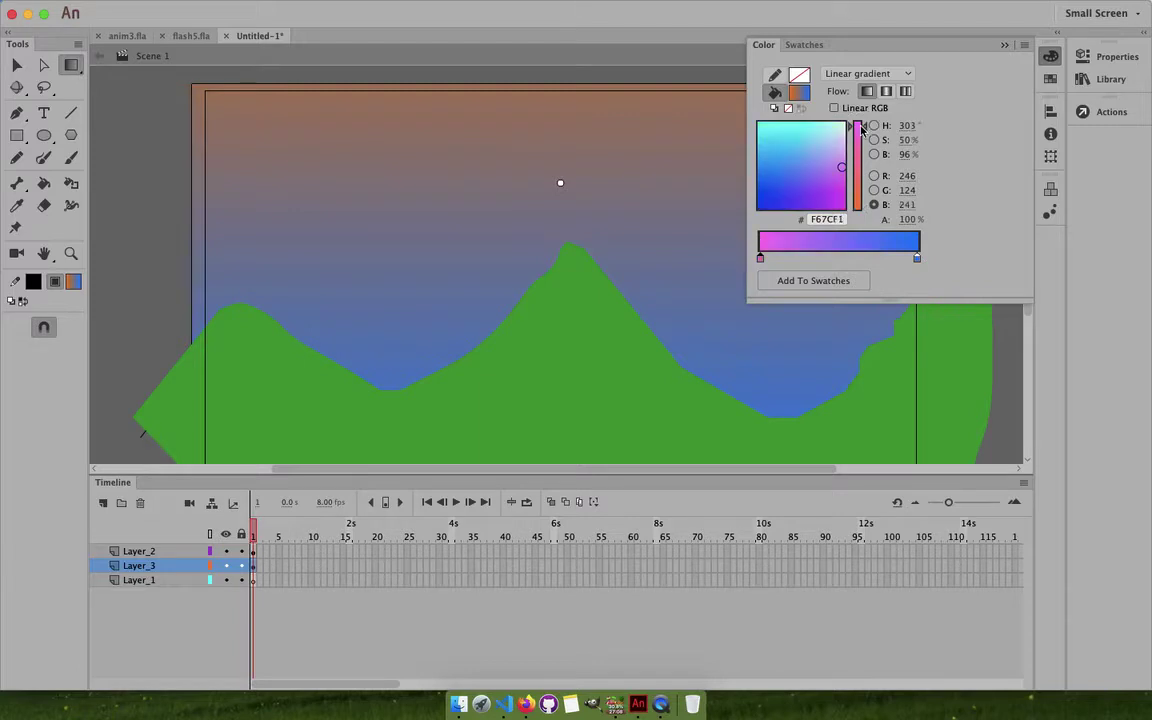
pyautogui.click(828, 144)
pyautogui.click(819, 137)
pyautogui.moveTo(803, 208)
pyautogui.mouseDown()
pyautogui.moveTo(779, 188)
pyautogui.moveTo(757, 225)
pyautogui.mouseUp()
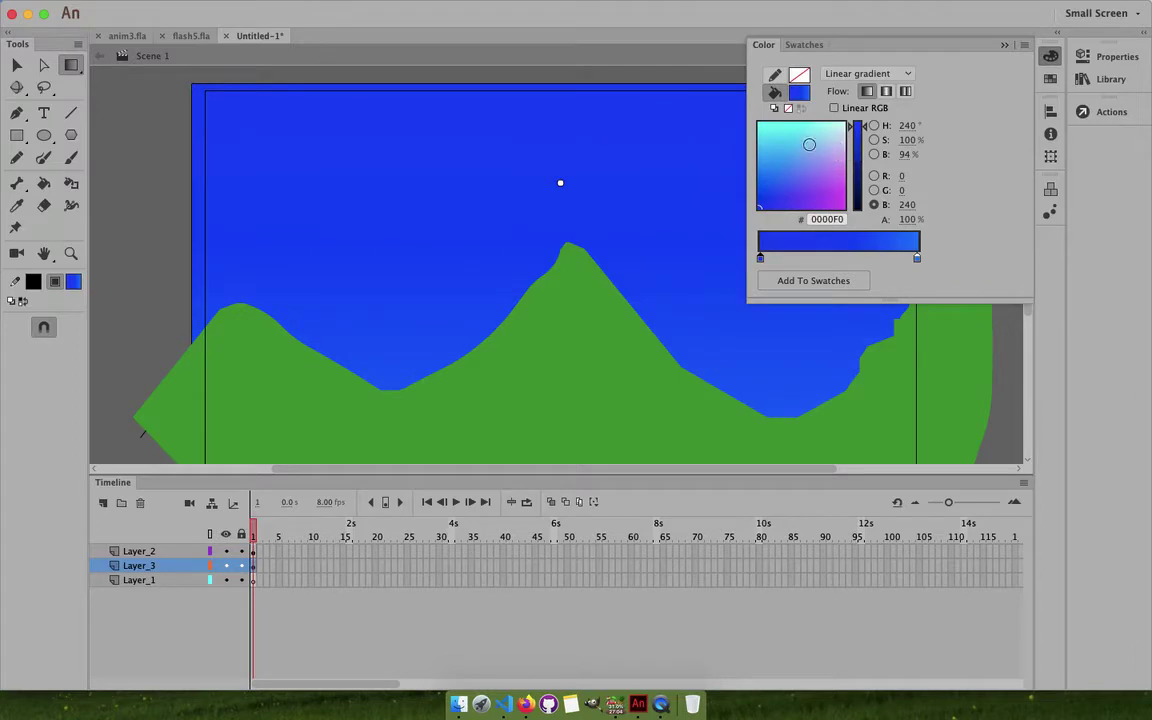
pyautogui.moveTo(815, 129)
pyautogui.mouseDown()
pyautogui.moveTo(763, 134)
pyautogui.moveTo(777, 141)
pyautogui.mouseUp()
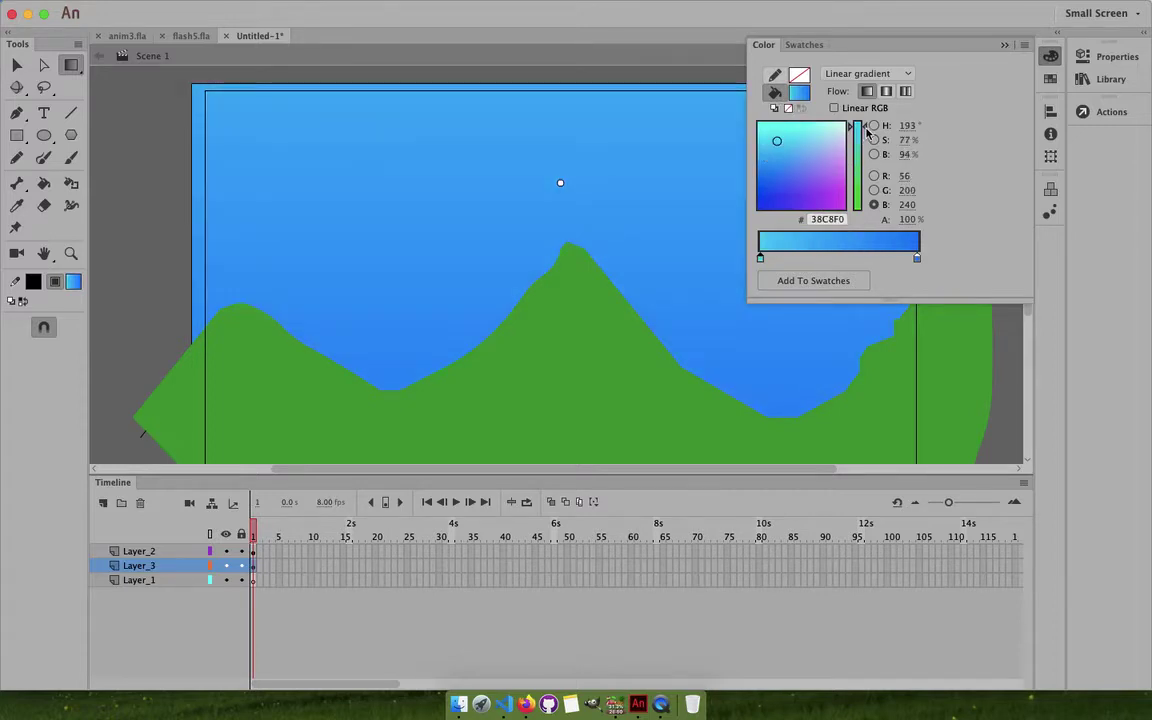
pyautogui.moveTo(860, 128); pyautogui.dragTo(861, 185)
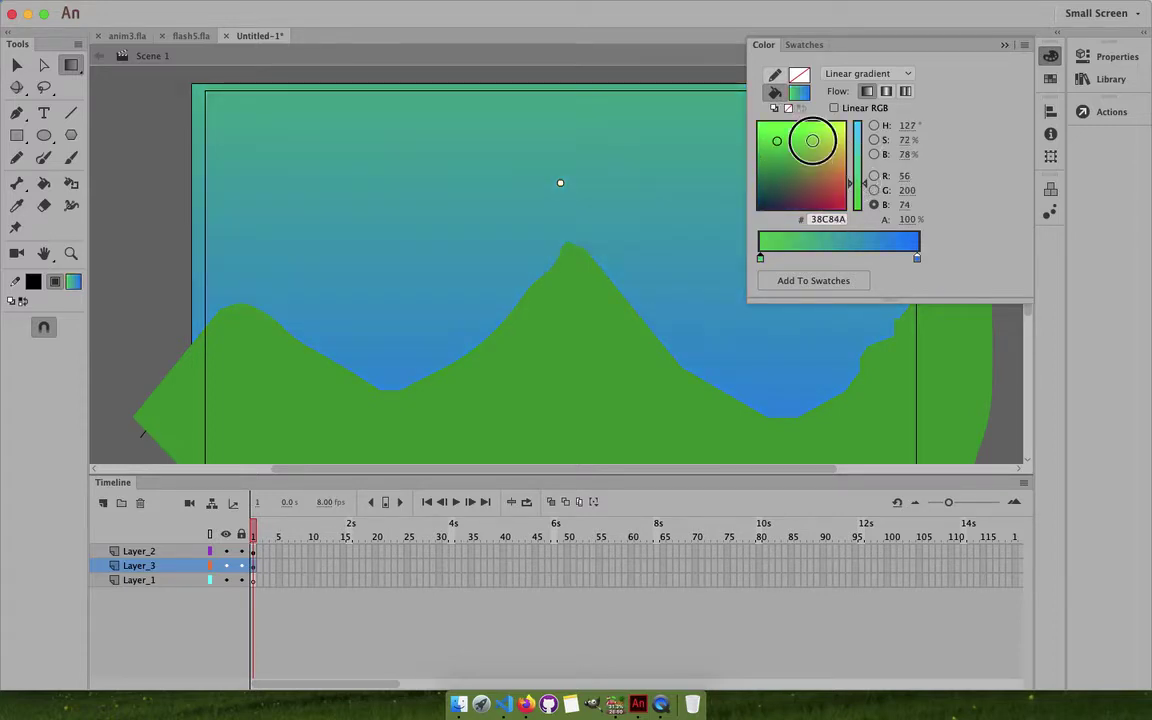
pyautogui.moveTo(812, 140); pyautogui.dragTo(801, 122)
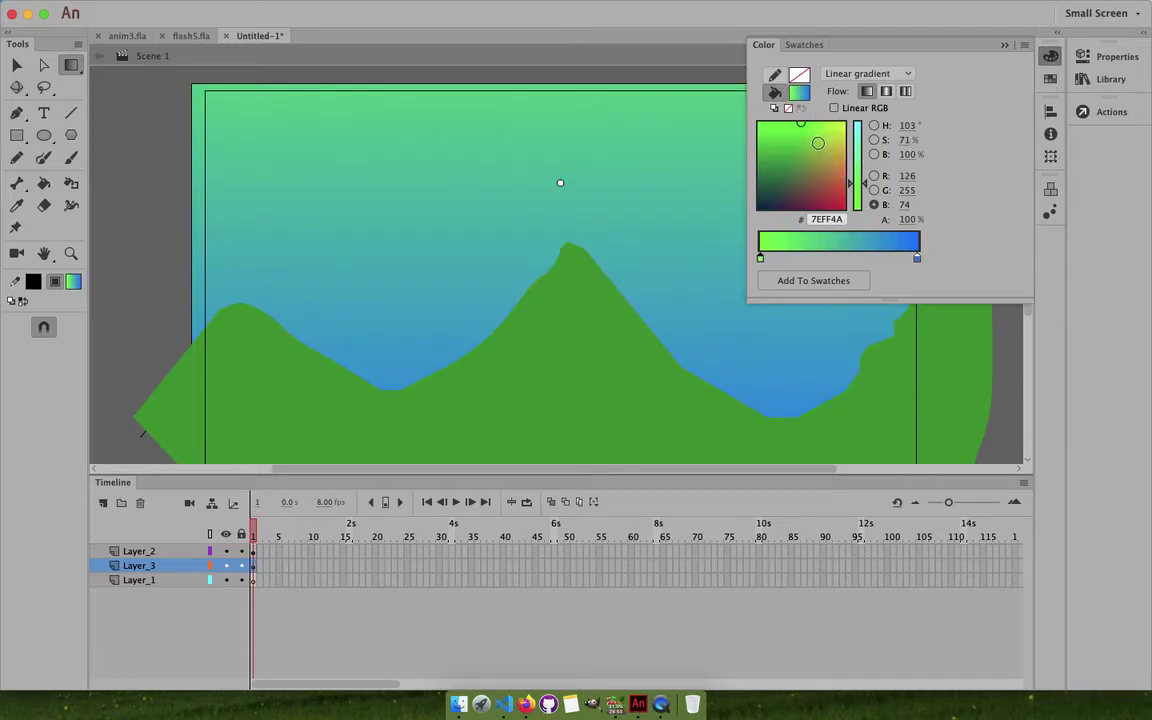
pyautogui.moveTo(853, 187); pyautogui.dragTo(844, 154)
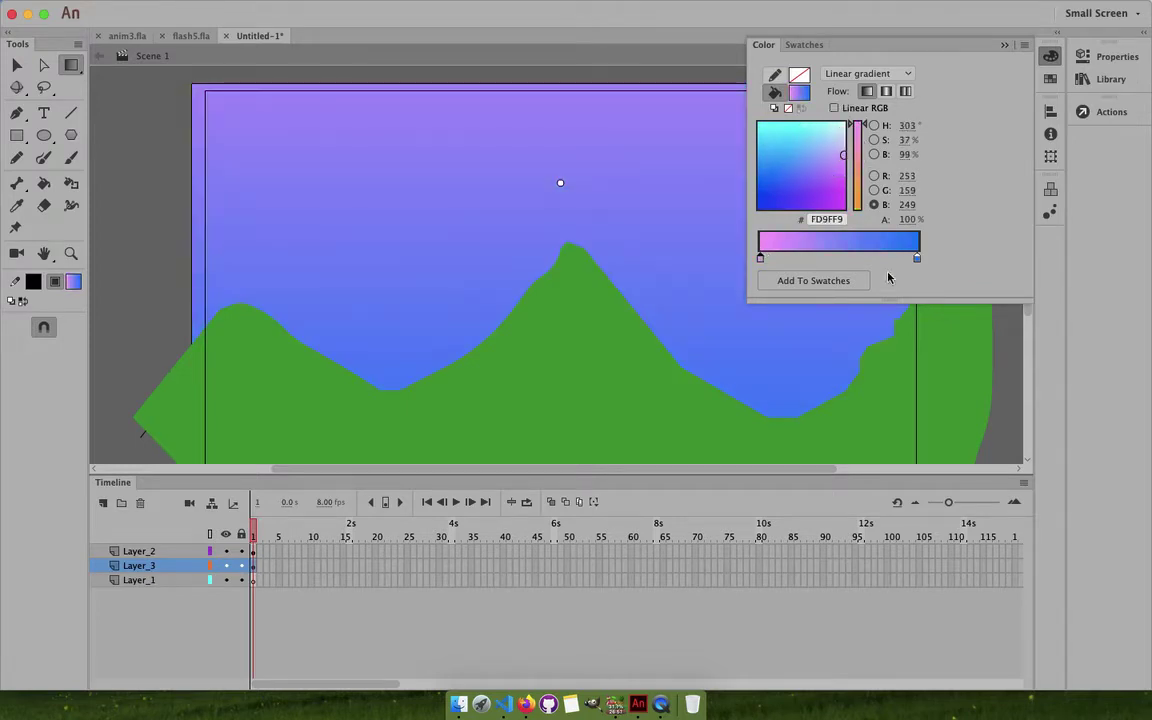
pyautogui.click(917, 258)
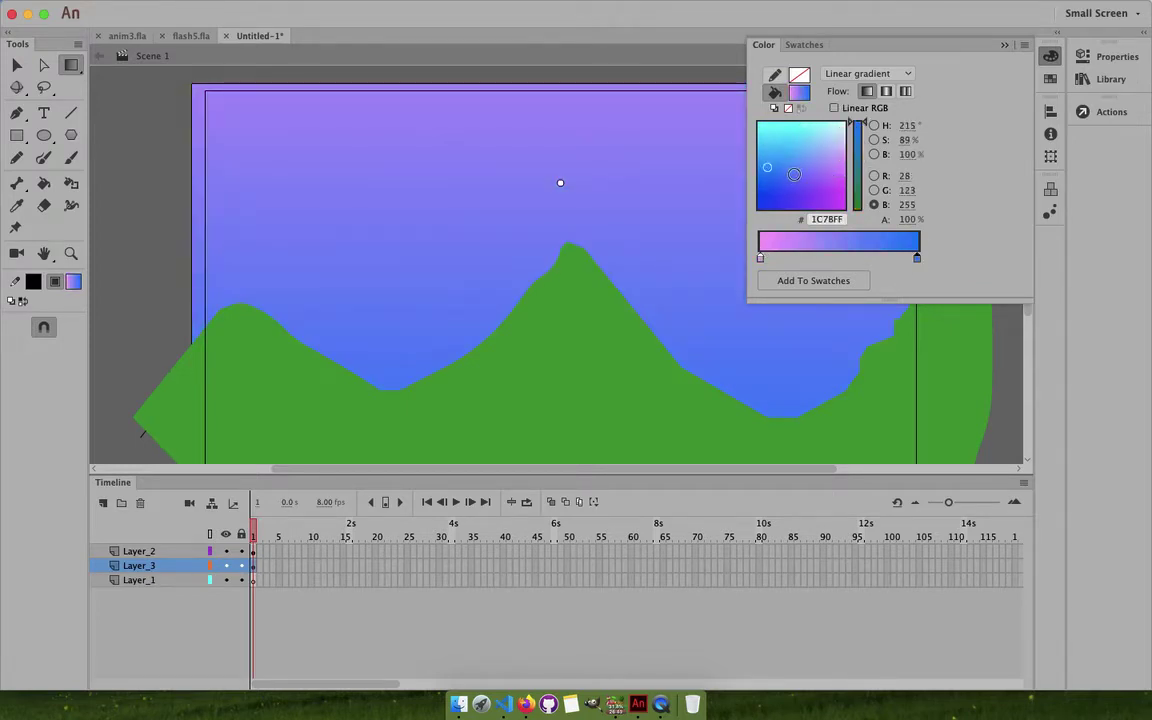
pyautogui.click(857, 206)
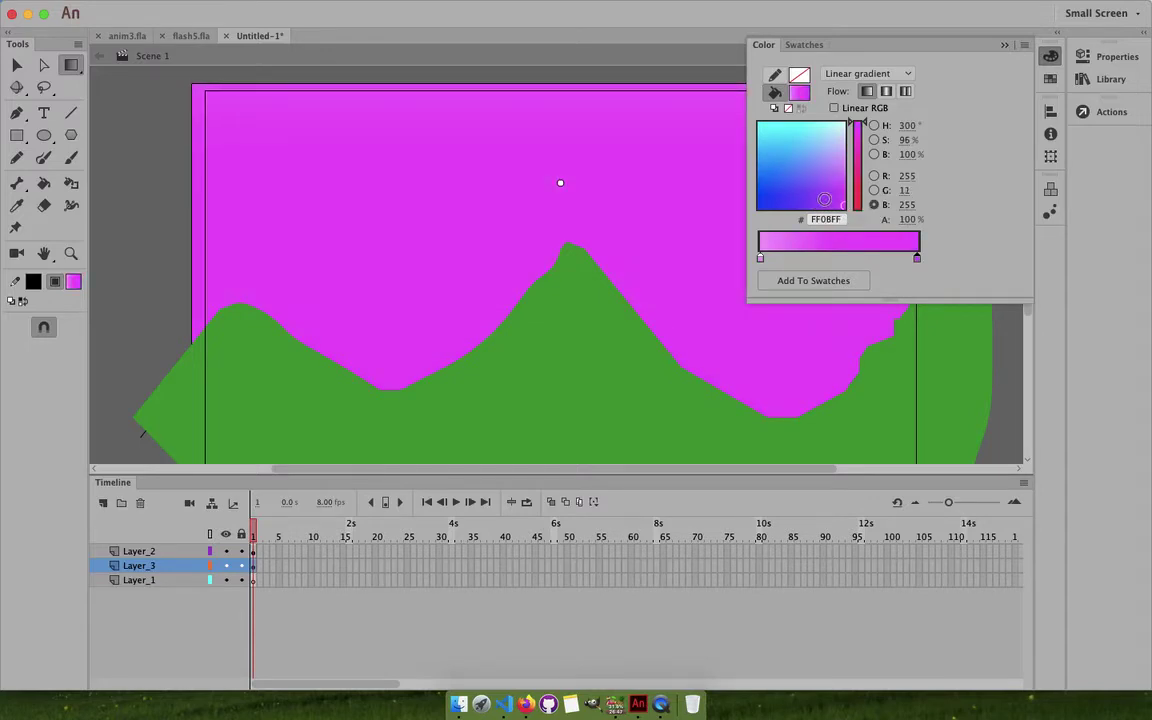
# Set the start colour of the background gradient to dark blue 000078.
pyautogui.click(760, 260)
pyautogui.moveTo(858, 150); pyautogui.dragTo(762, 115)
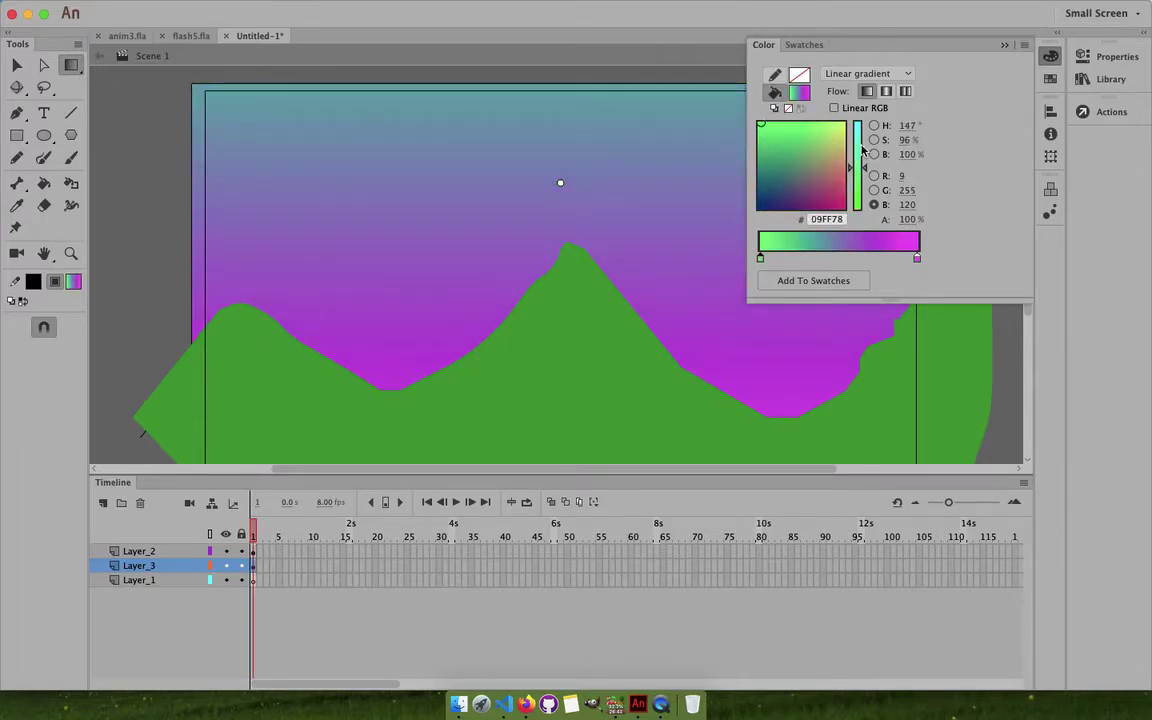
pyautogui.moveTo(770, 195); pyautogui.dragTo(758, 213)
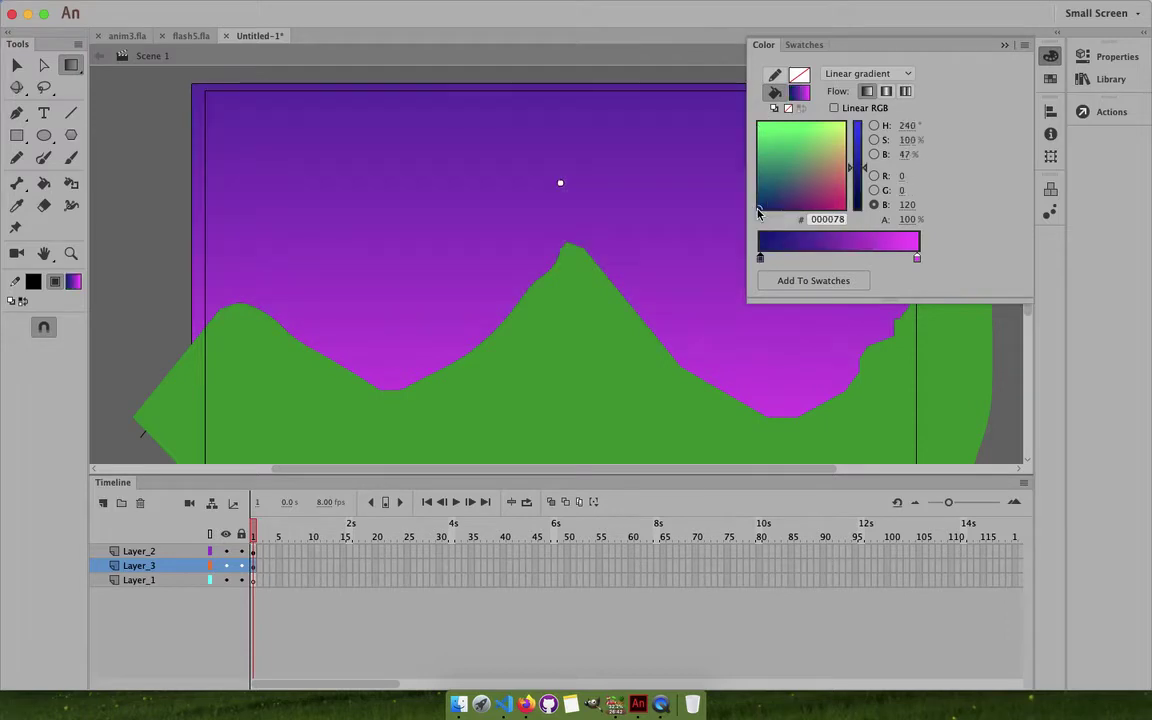
# Set the end colour of the background gradient to yellow FFF85F after trying light blue and cyan.
pyautogui.click(917, 260)
pyautogui.click(795, 152)
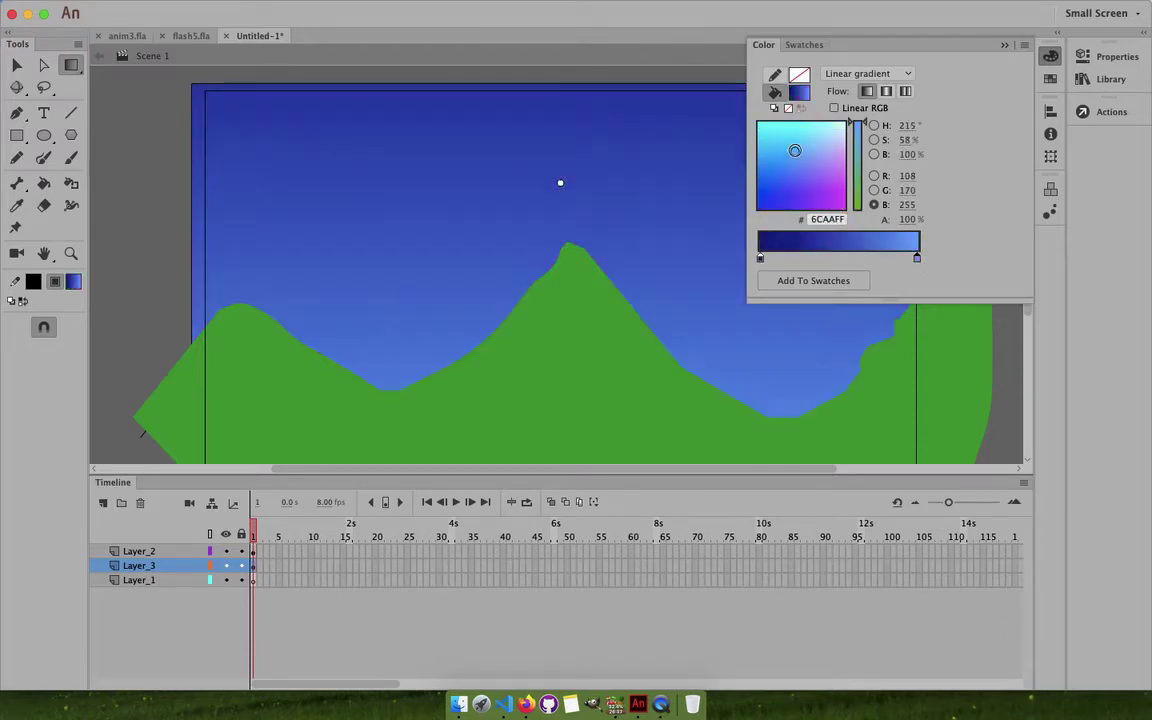
pyautogui.click(764, 124)
pyautogui.click(766, 124)
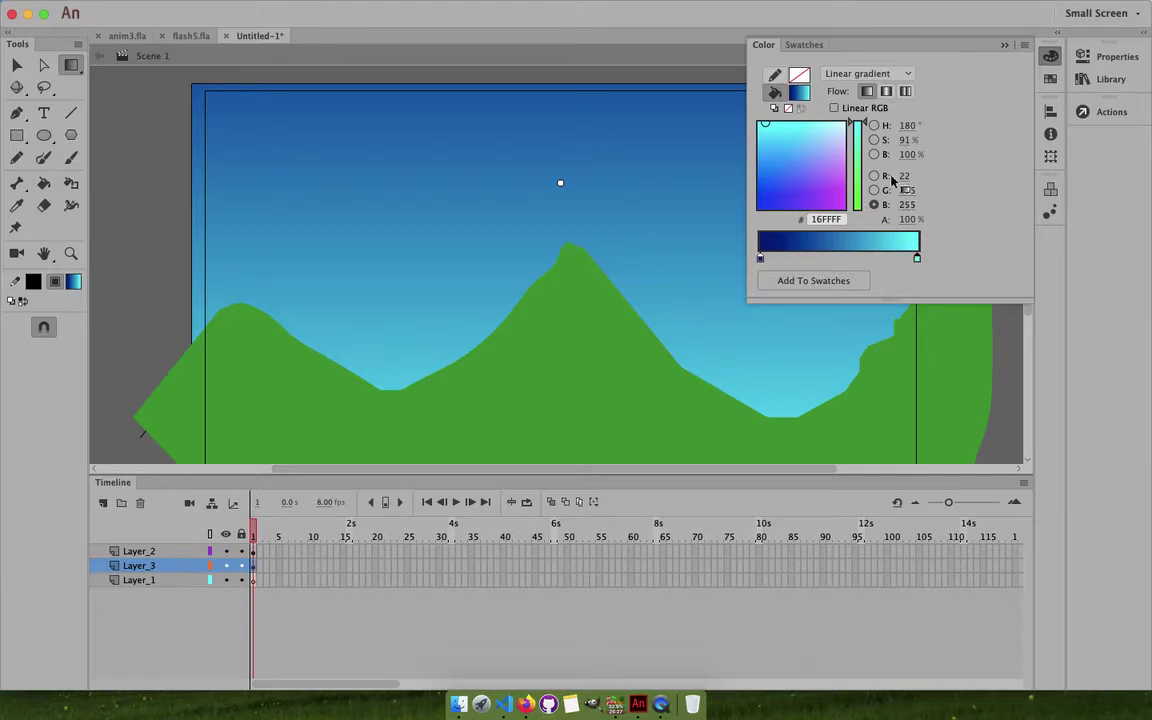
pyautogui.moveTo(855, 125)
pyautogui.mouseDown()
pyautogui.moveTo(854, 198)
pyautogui.moveTo(863, 122)
pyautogui.moveTo(856, 172)
pyautogui.moveTo(848, 118)
pyautogui.mouseUp()
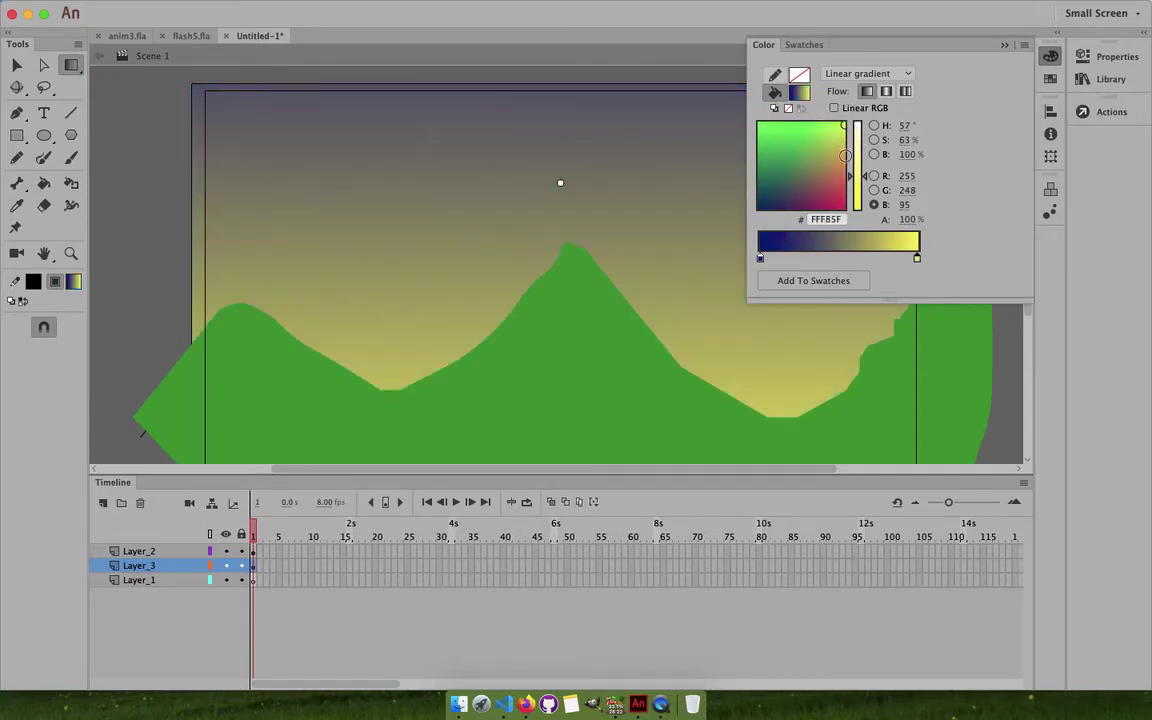
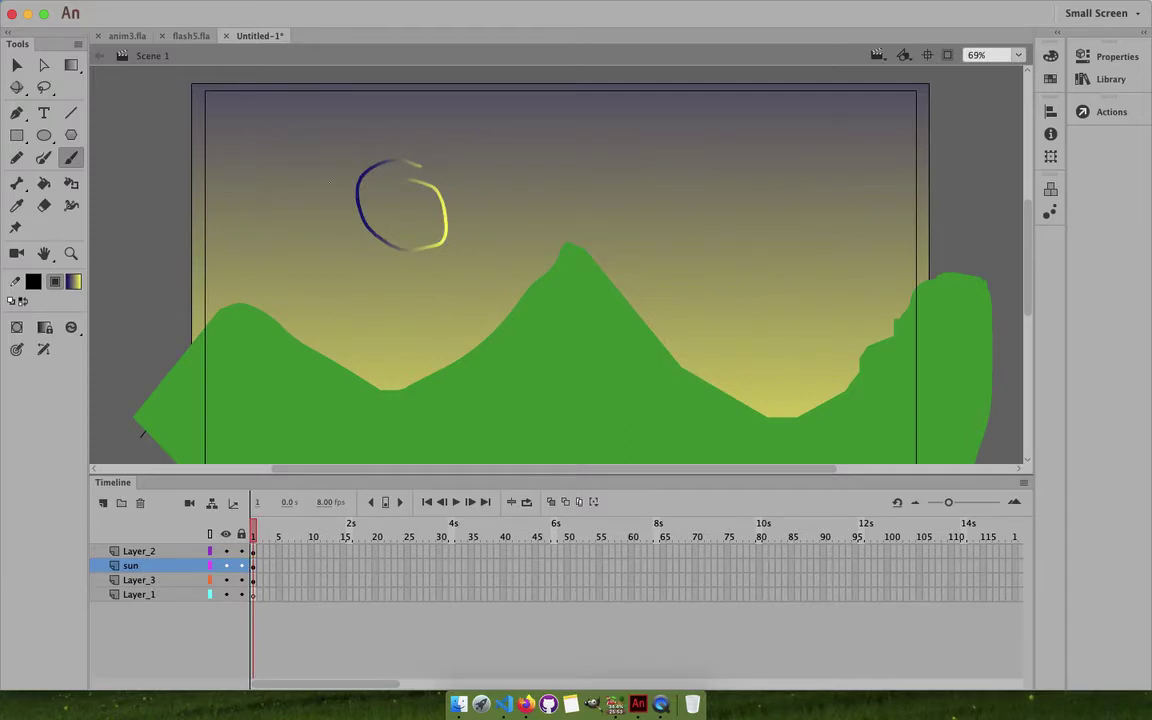
# Replace the brush-drawn circle on the sun layer with a small ellipse and move its gradient fill up and right off its outline.
pyautogui.click(12, 66)
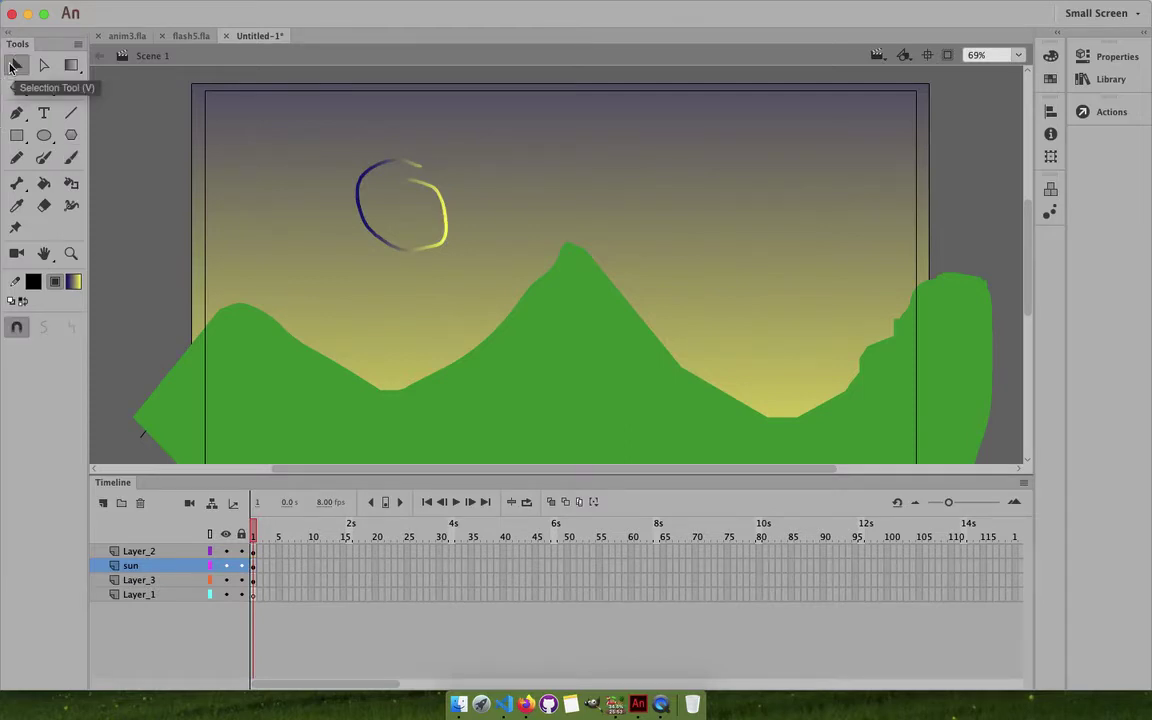
pyautogui.press('super+z')
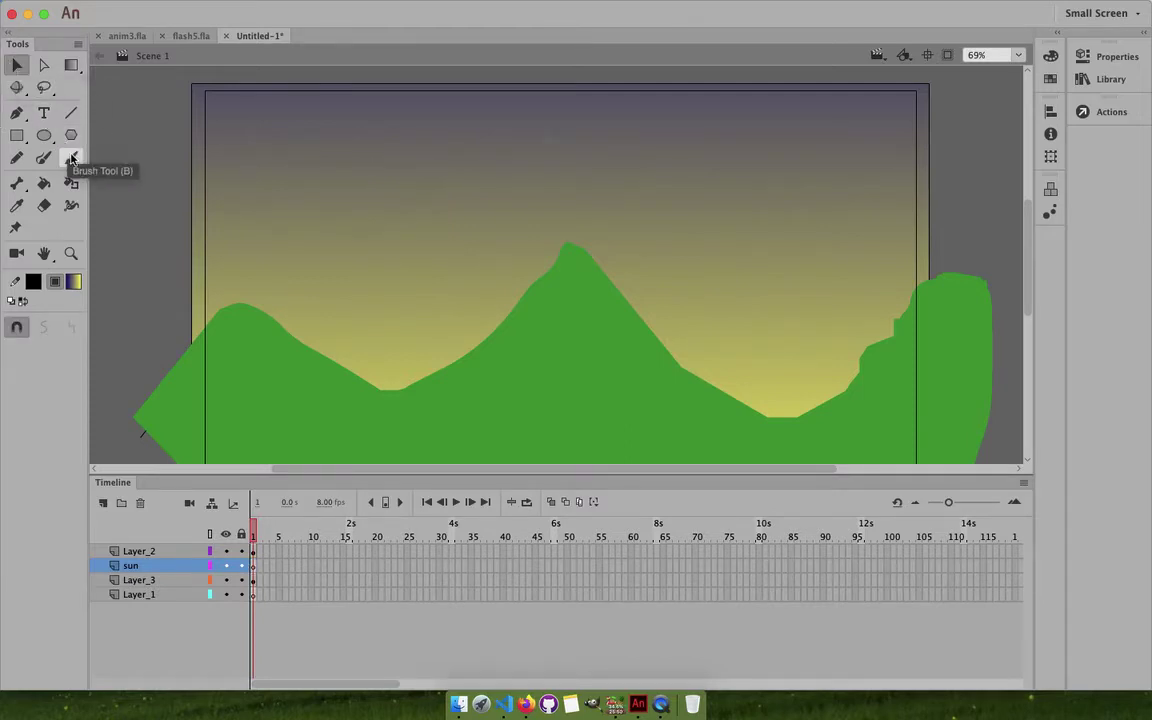
pyautogui.click(44, 135)
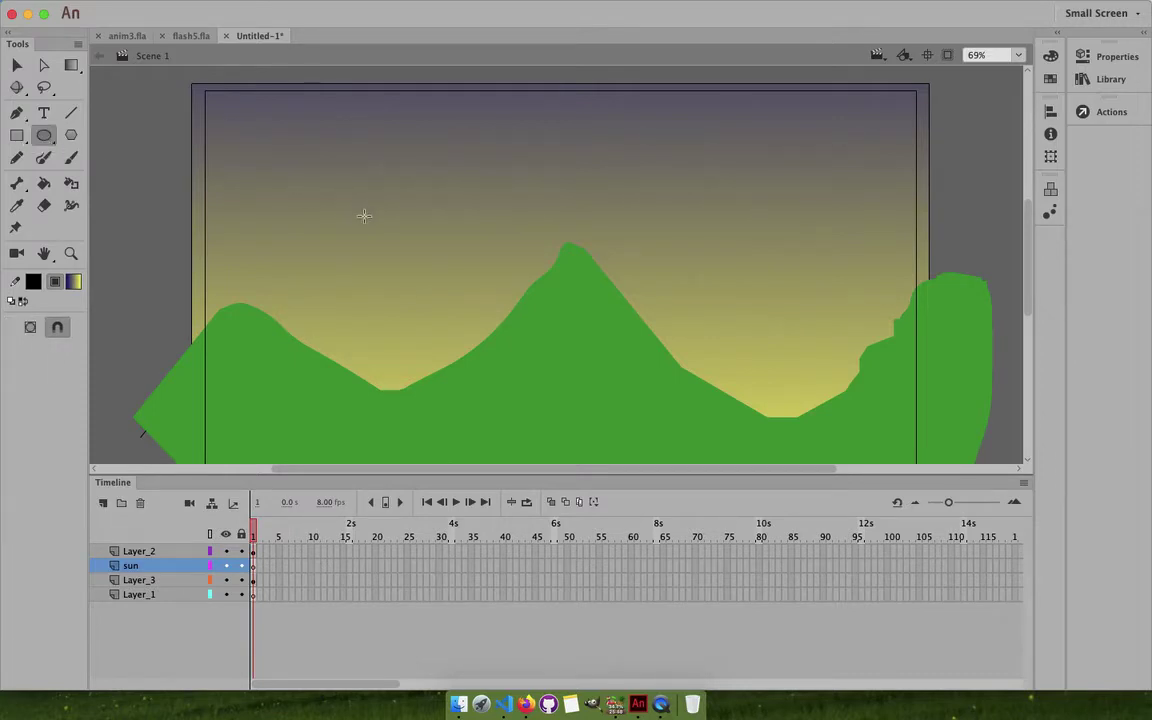
pyautogui.moveTo(384, 216); pyautogui.dragTo(488, 168)
pyautogui.click(17, 65)
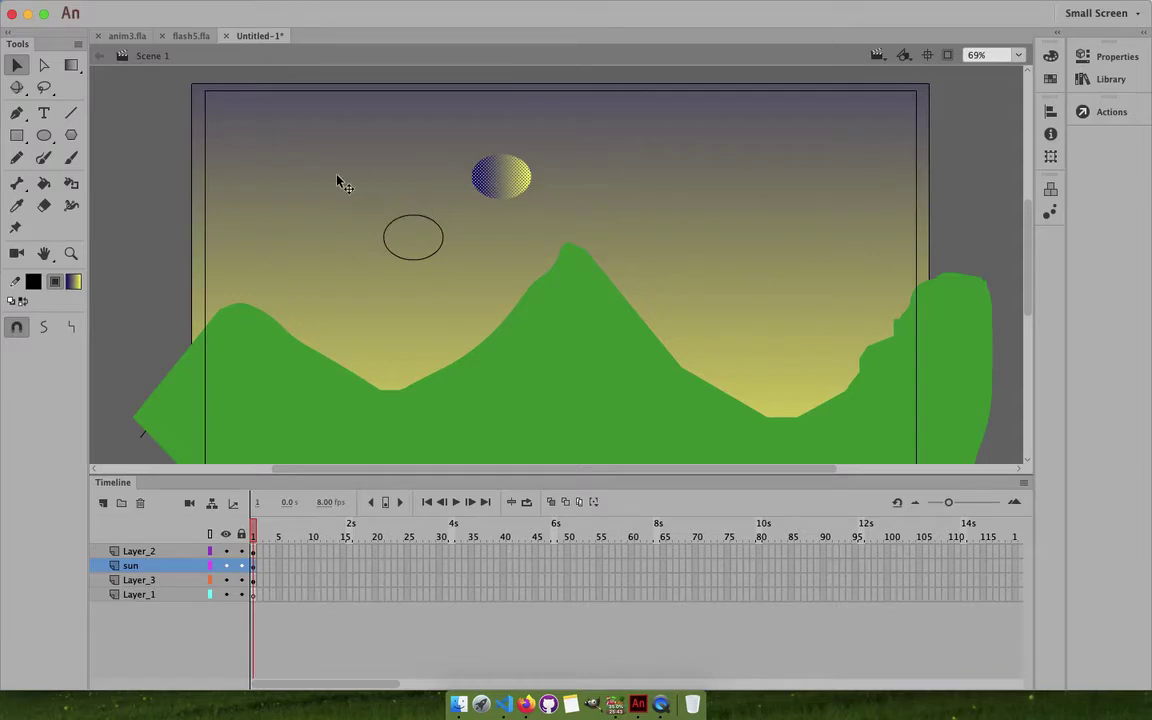
# Lock all the layers, checking the gradient sky layer Layer_3 by unlocking it, hiding and showing it, and locking it again.
pyautogui.click(302, 250)
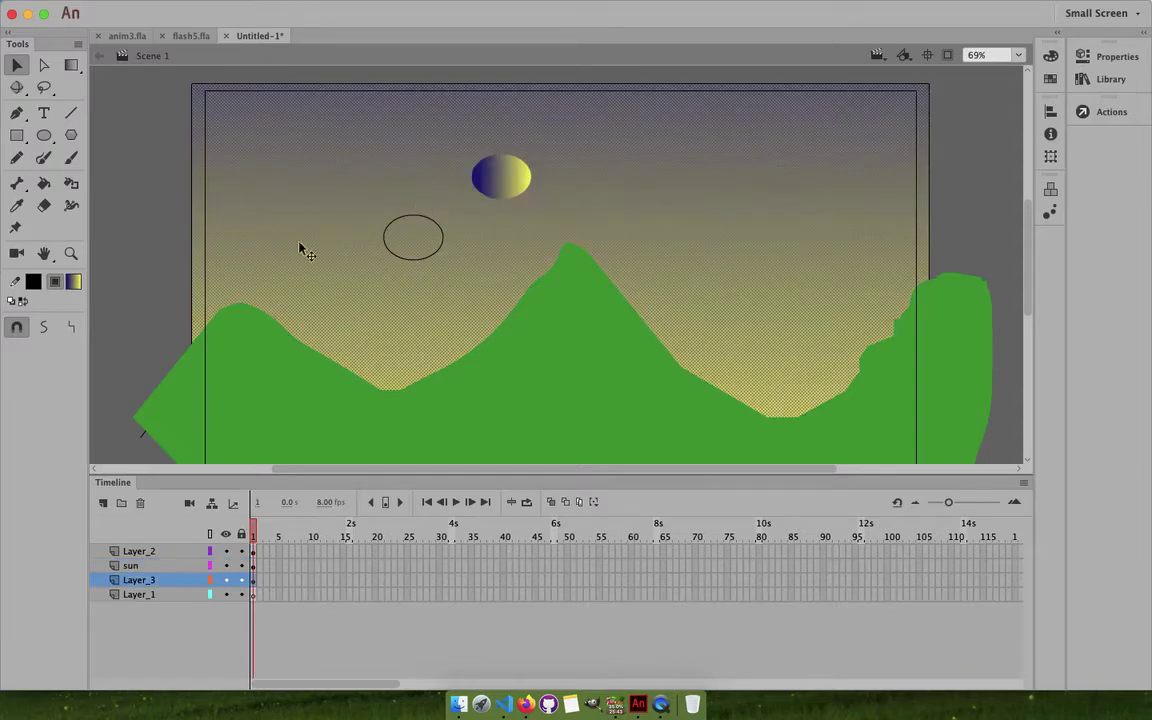
pyautogui.click(241, 534)
pyautogui.click(240, 581)
pyautogui.click(121, 345)
pyautogui.click(433, 280)
pyautogui.click(226, 581)
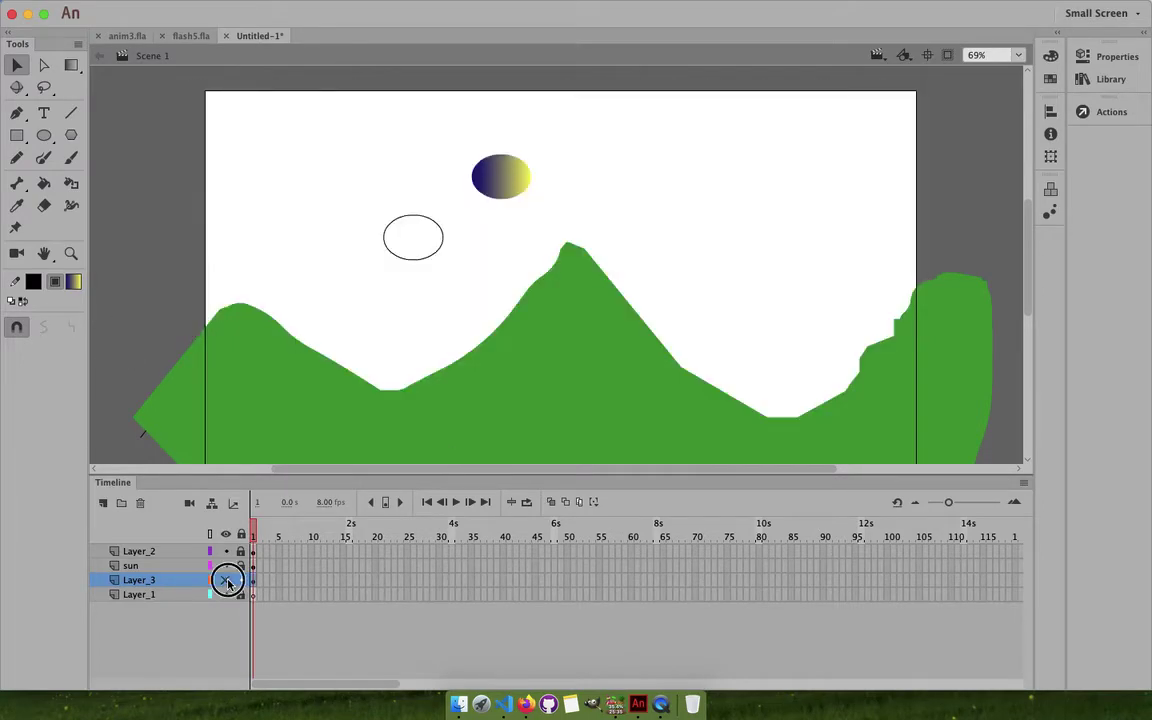
pyautogui.click(226, 581)
pyautogui.click(240, 581)
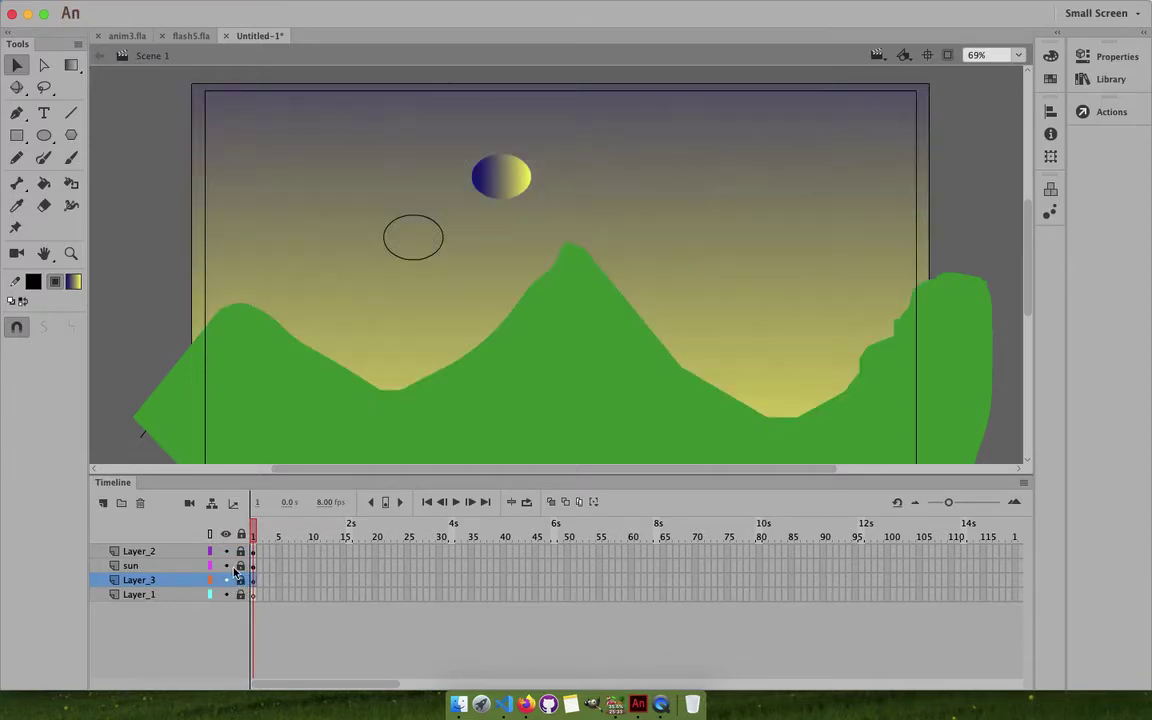
# Unlock the sun layer and delete both halves of the leftover ellipse outline.
pyautogui.click(226, 566)
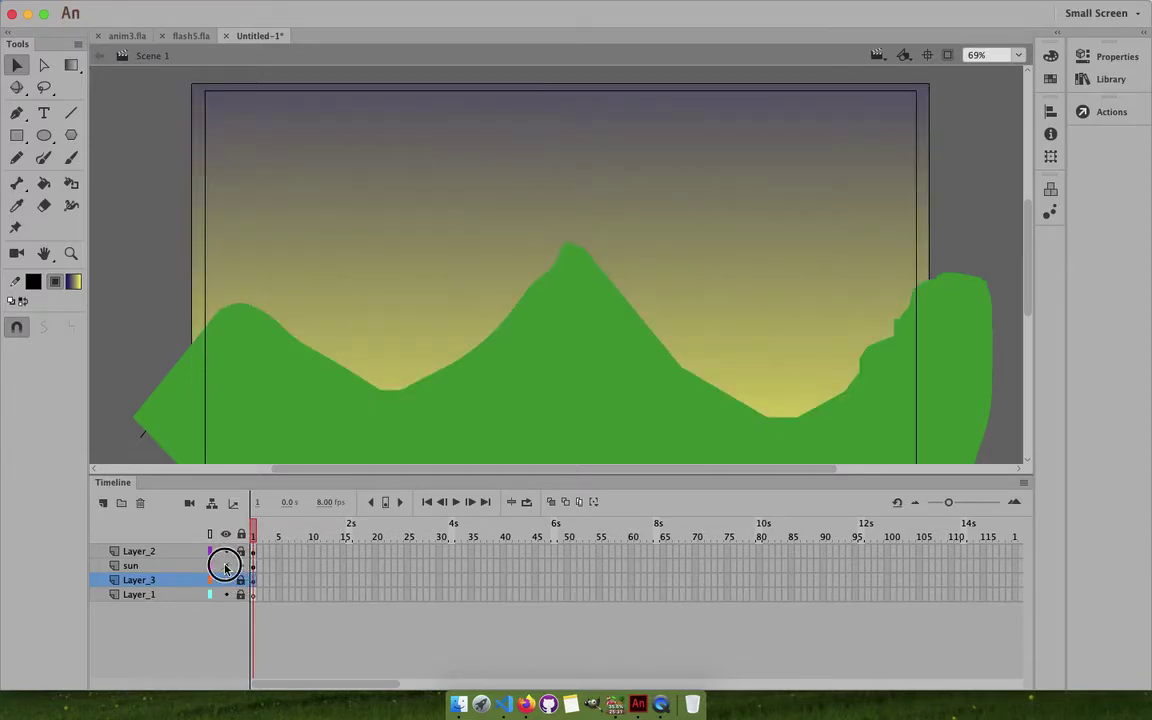
pyautogui.click(226, 566)
pyautogui.moveTo(382, 200); pyautogui.dragTo(419, 305)
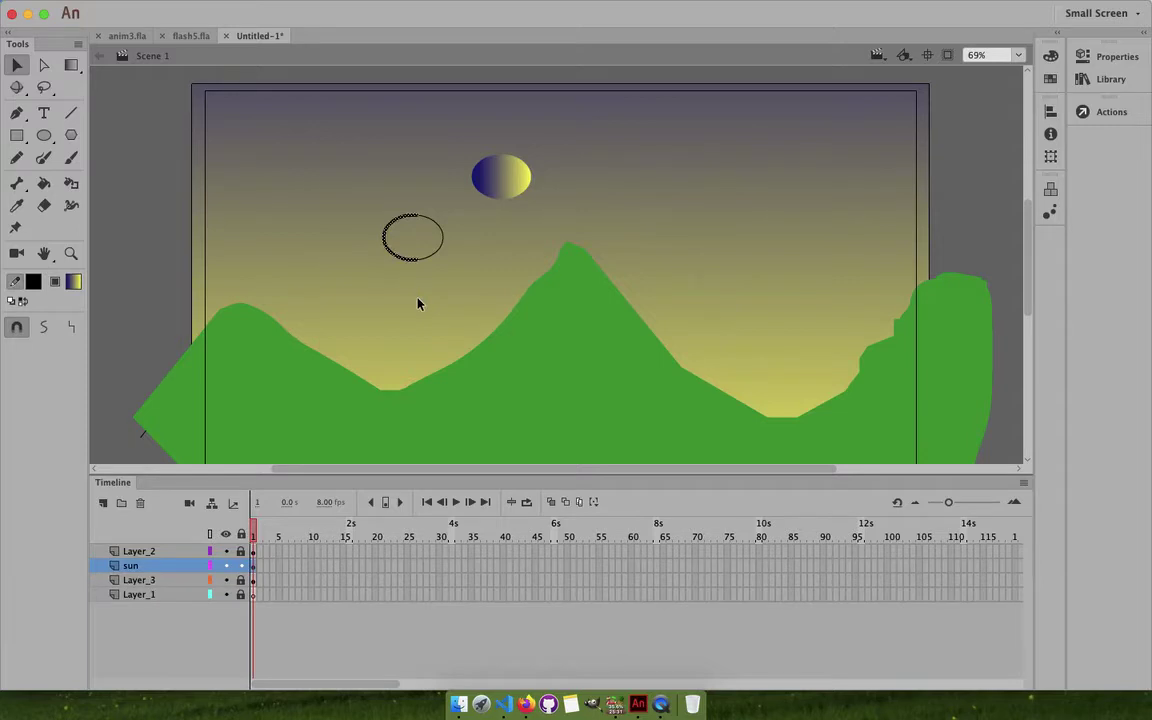
pyautogui.press('Delete')
pyautogui.moveTo(402, 205); pyautogui.dragTo(469, 292)
pyautogui.press('Delete')
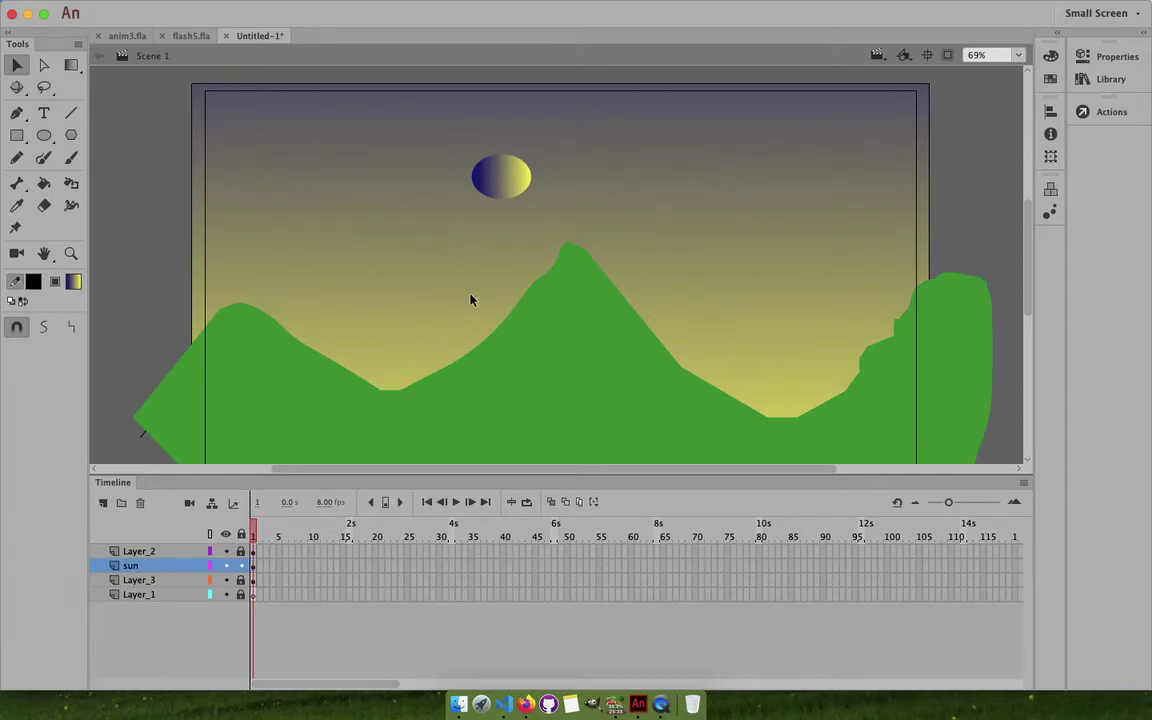
# Change the sun's fill from a linear gradient to solid yellow FFE100.
pyautogui.click(505, 172)
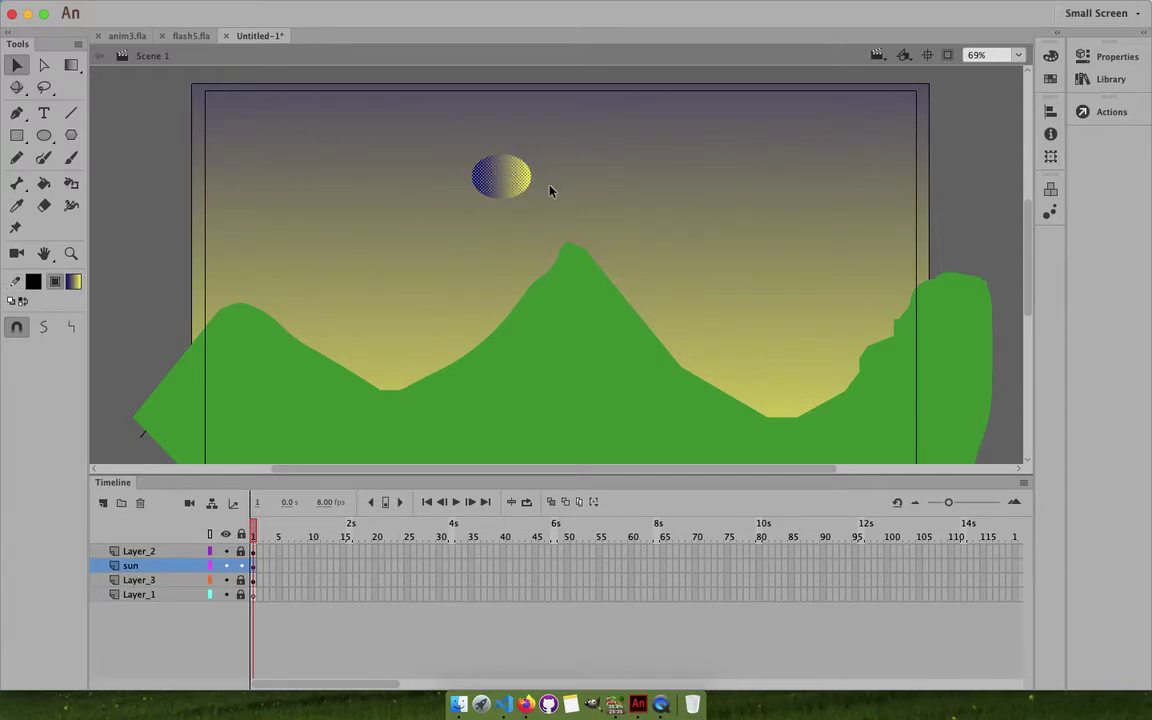
pyautogui.click(1050, 56)
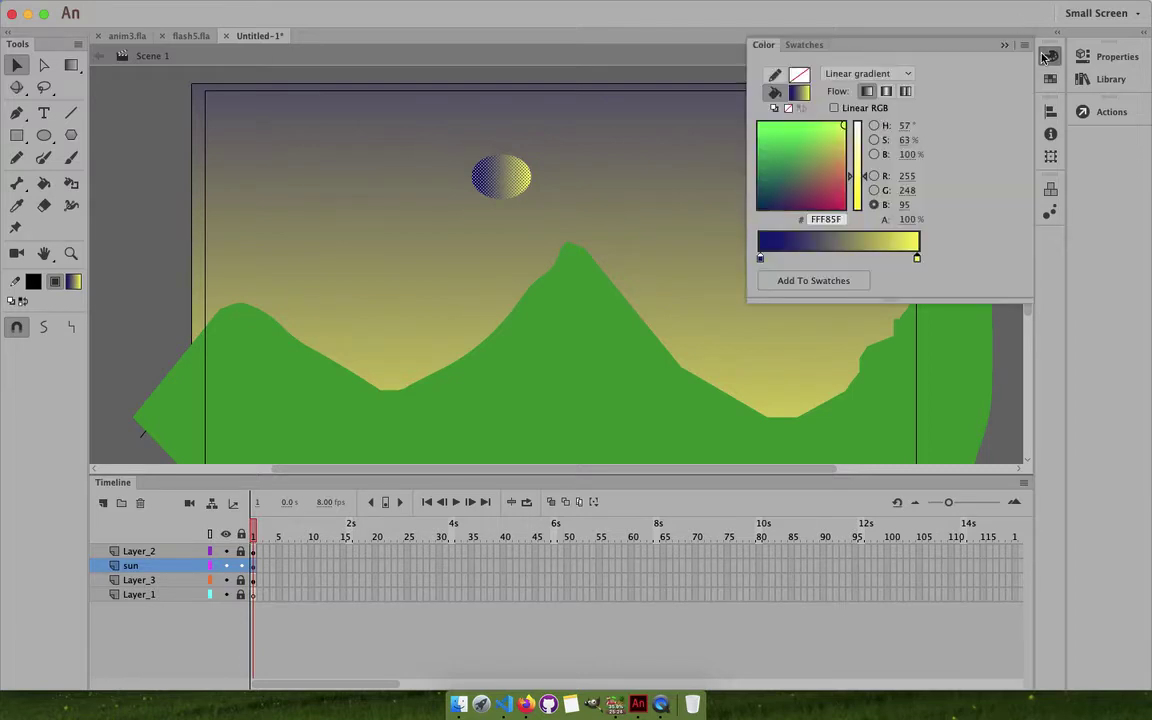
pyautogui.click(905, 76)
pyautogui.click(869, 108)
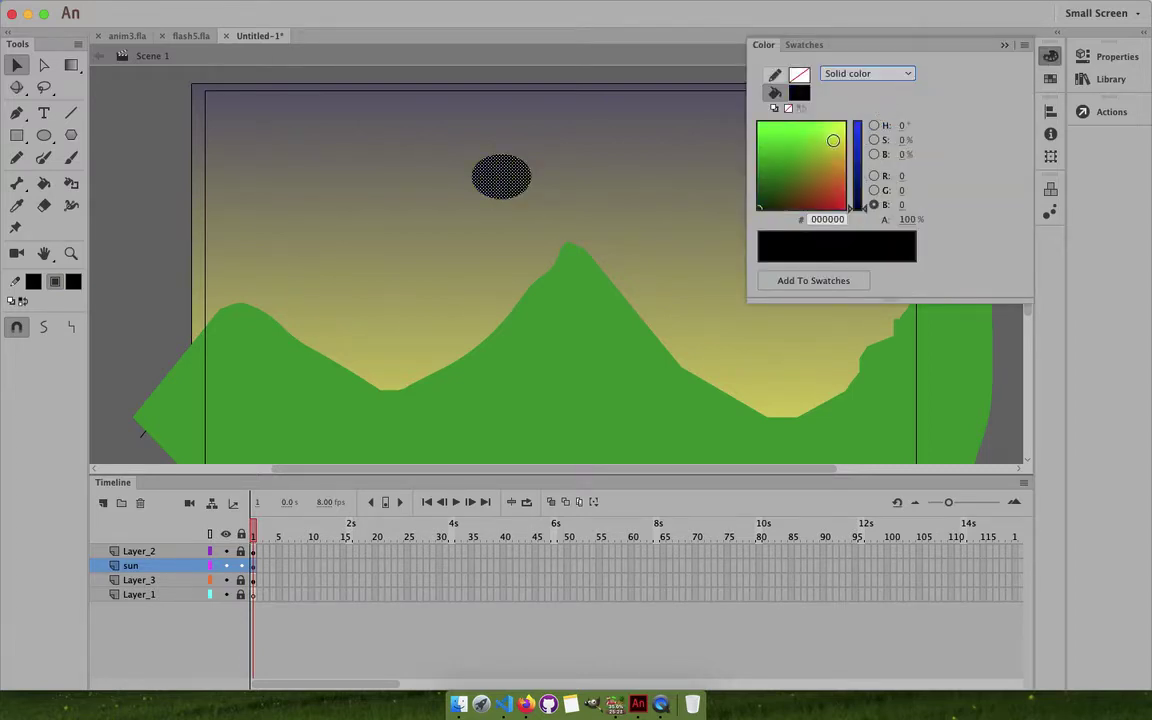
pyautogui.write('FFE100')
pyautogui.press('Return')
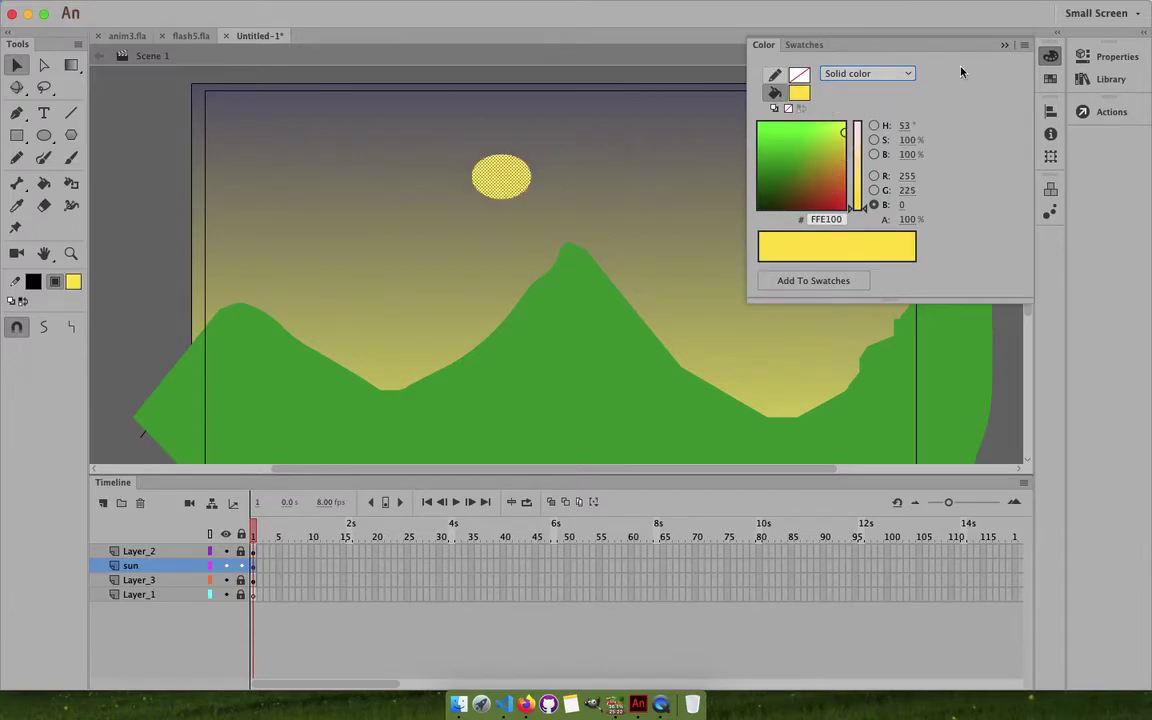
pyautogui.moveTo(843, 133)
pyautogui.mouseDown()
pyautogui.moveTo(843, 150)
pyautogui.moveTo(843, 130)
pyautogui.mouseUp()
pyautogui.click(1005, 44)
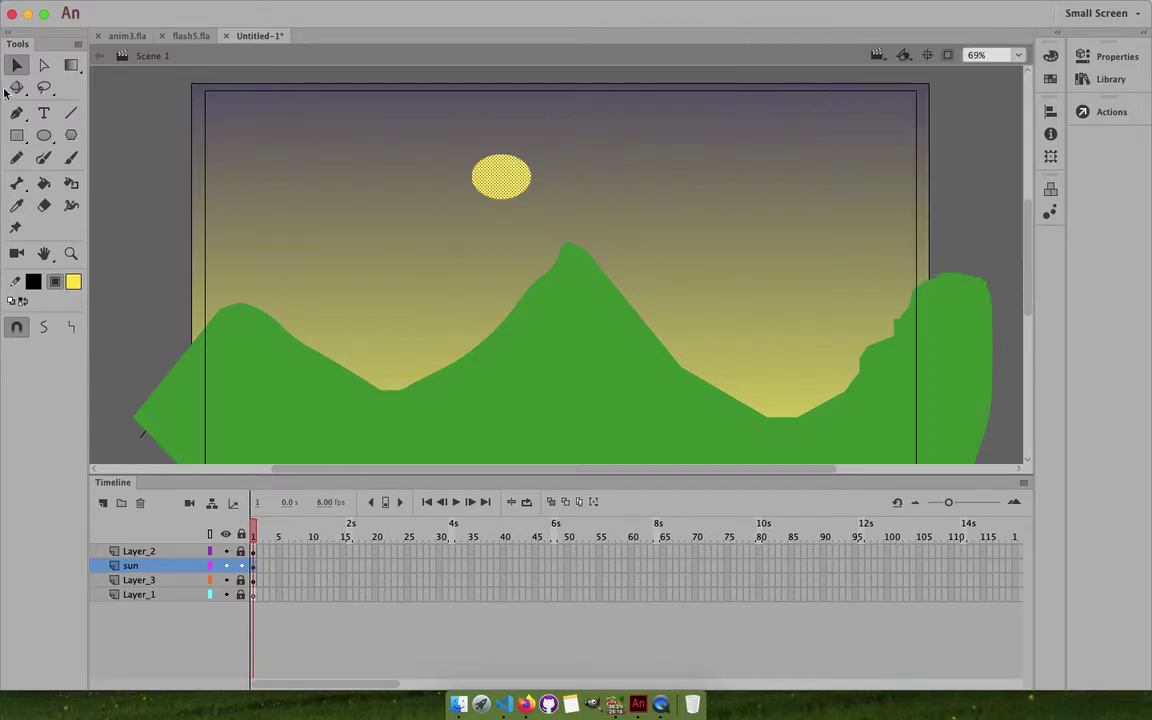
# Move the sun slightly down and to the left and convert it to a Movie Clip symbol named sun.
pyautogui.click(149, 106)
pyautogui.moveTo(497, 188); pyautogui.dragTo(471, 208)
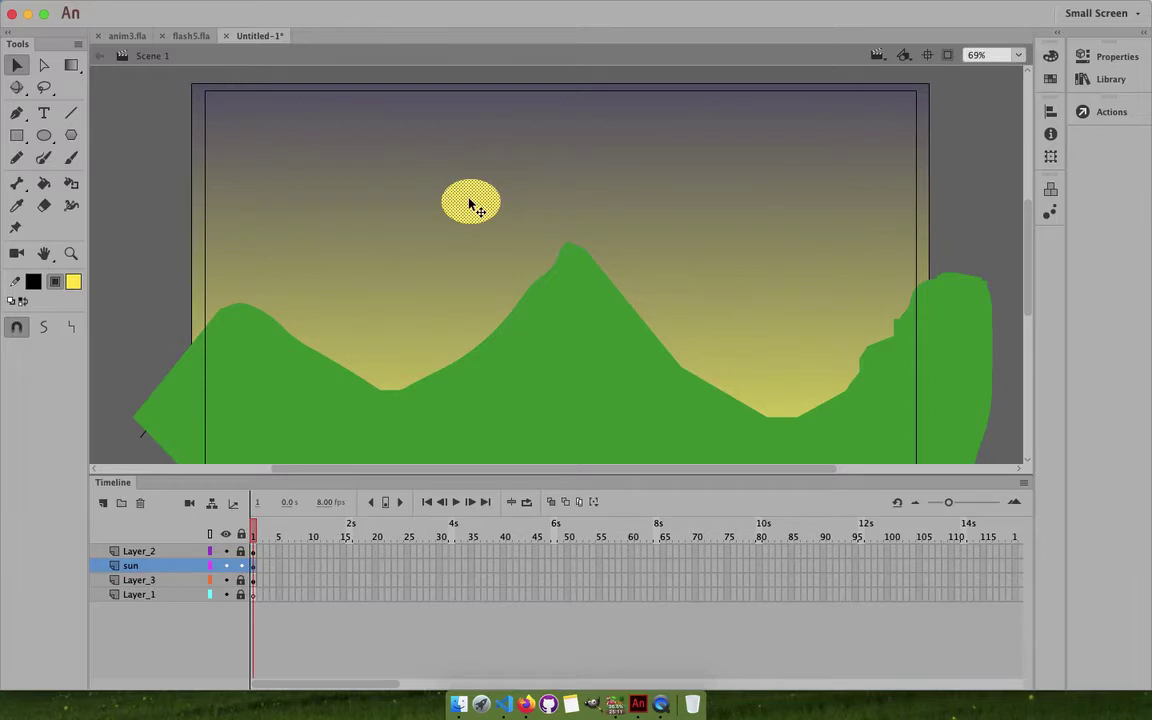
pyautogui.rightClick(470, 204)
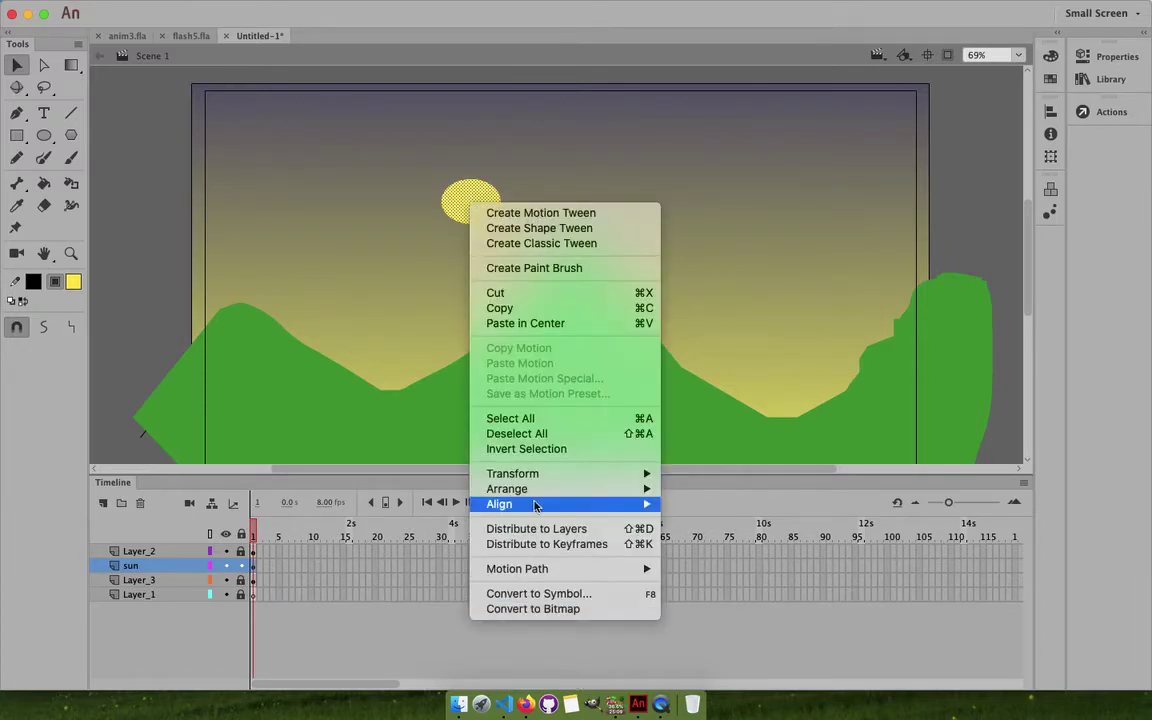
pyautogui.moveTo(537, 493)
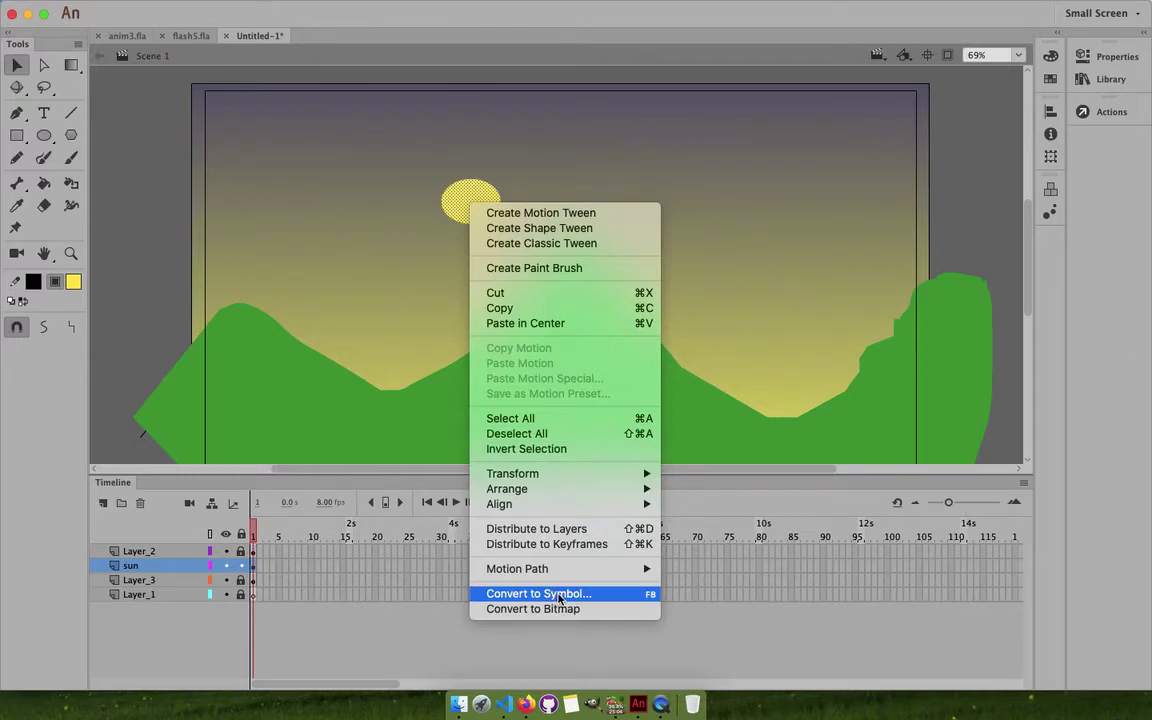
pyautogui.click(560, 596)
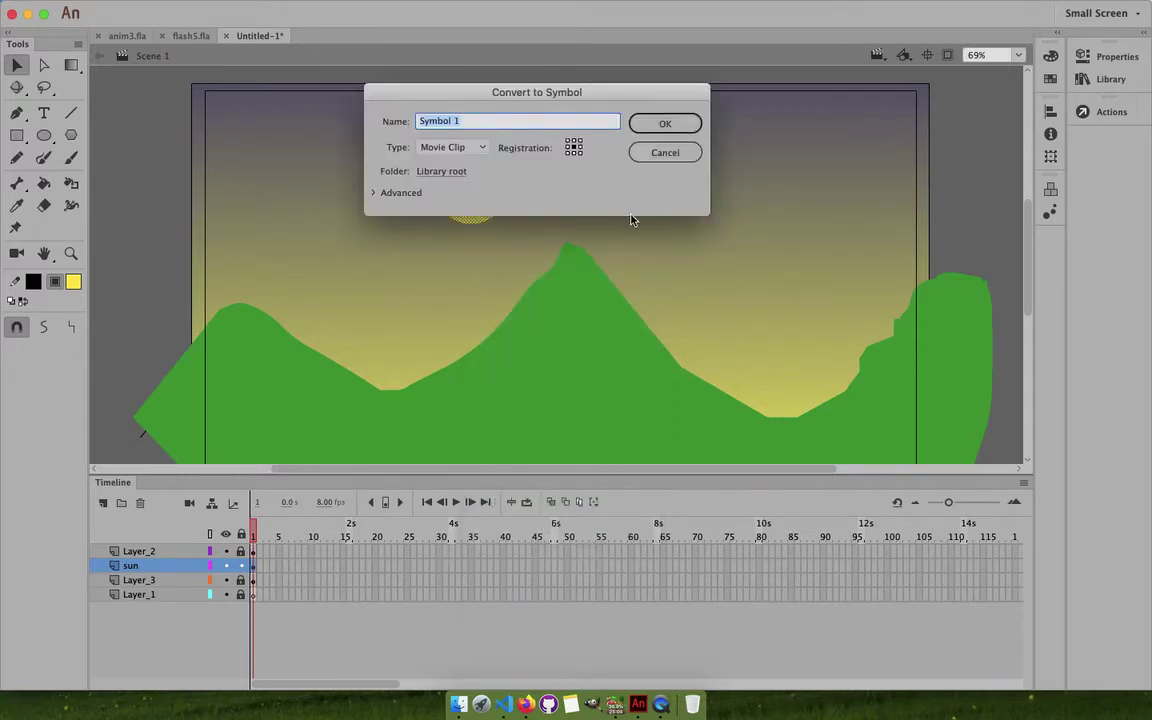
pyautogui.write('sun')
pyautogui.press('Return')
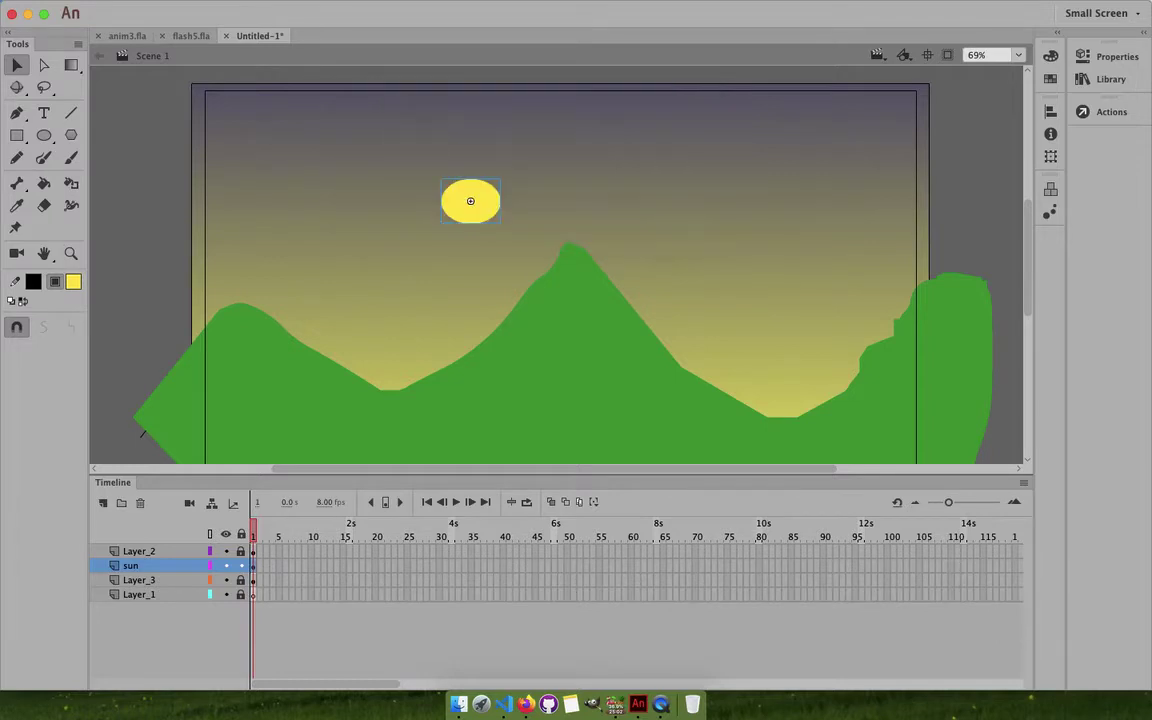
# Delete the sun symbol's instance from the scene.
pyautogui.rightClick(473, 195)
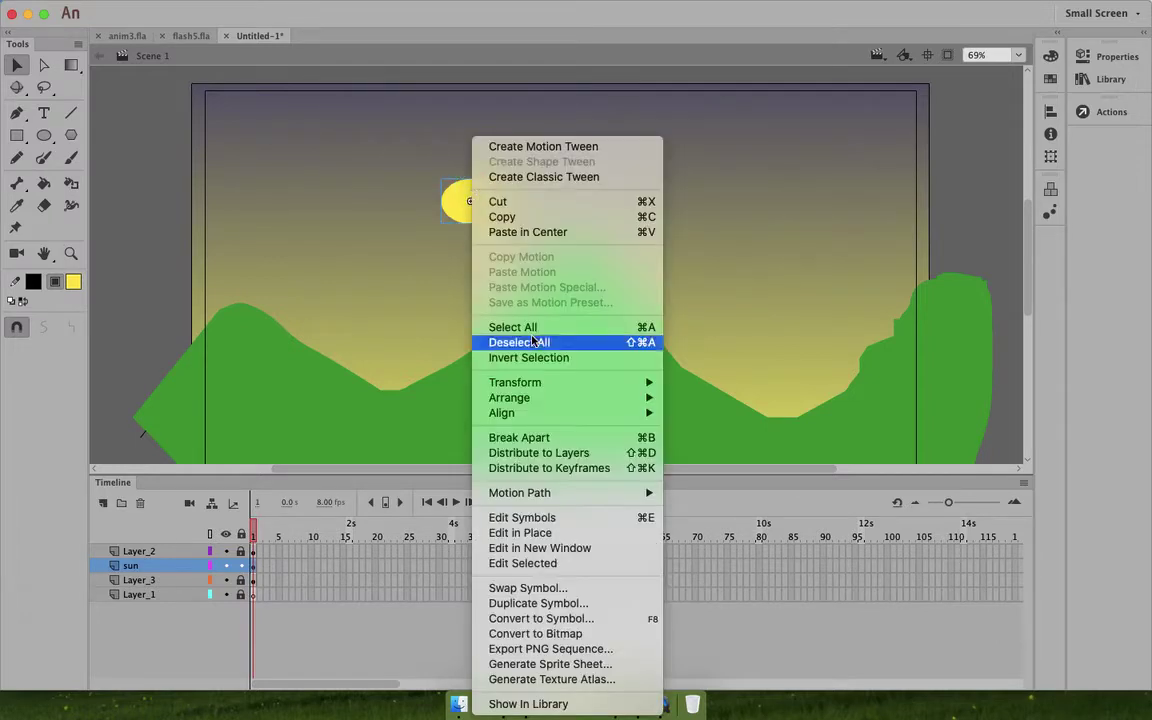
pyautogui.click(244, 183)
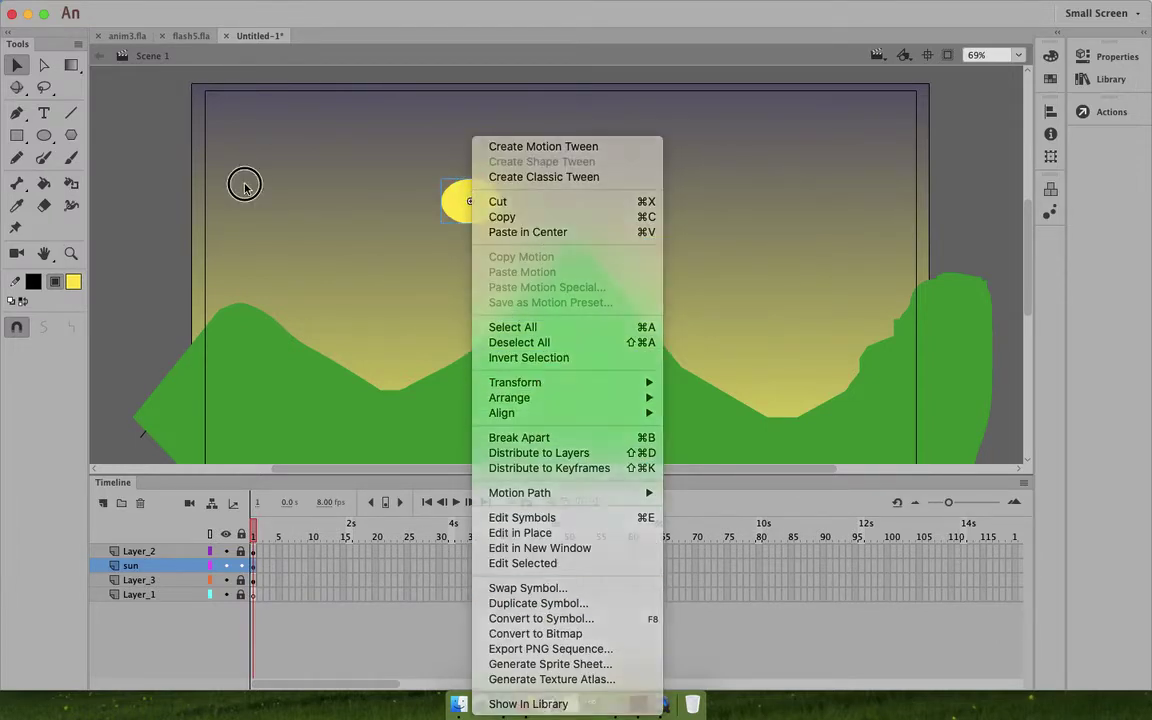
pyautogui.press('Delete')
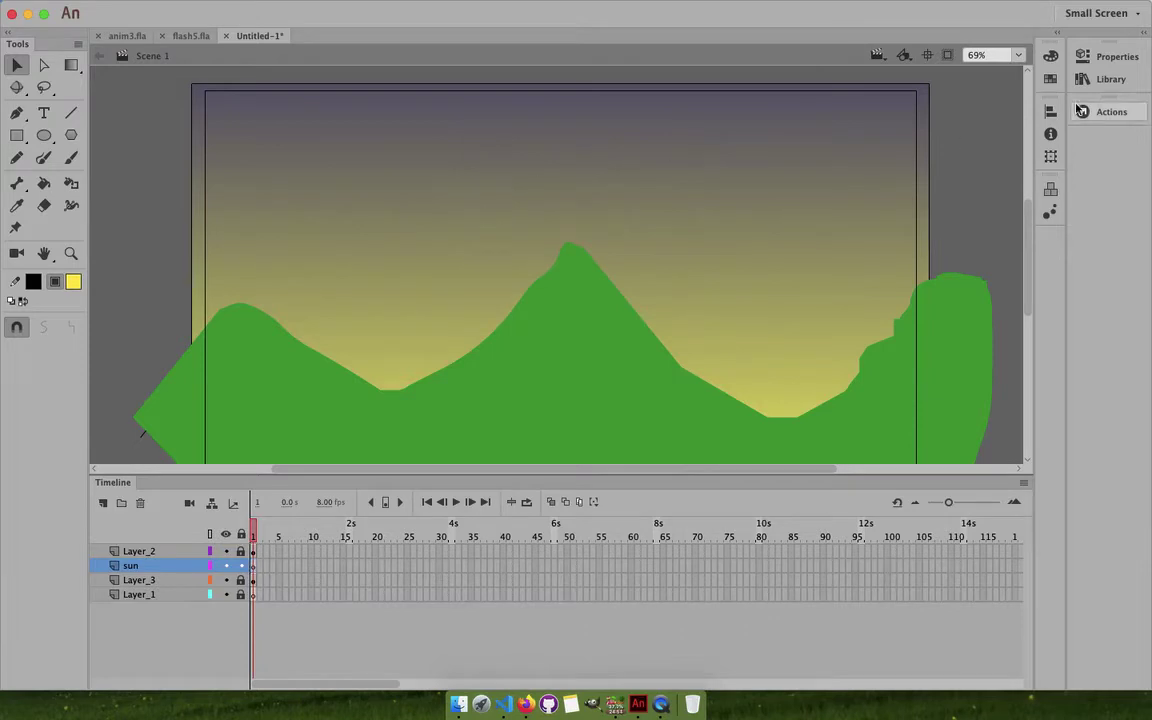
# Open the sun symbol from the library for editing at 100% and deselect its ellipse.
pyautogui.click(1110, 79)
pyautogui.rightClick(866, 229)
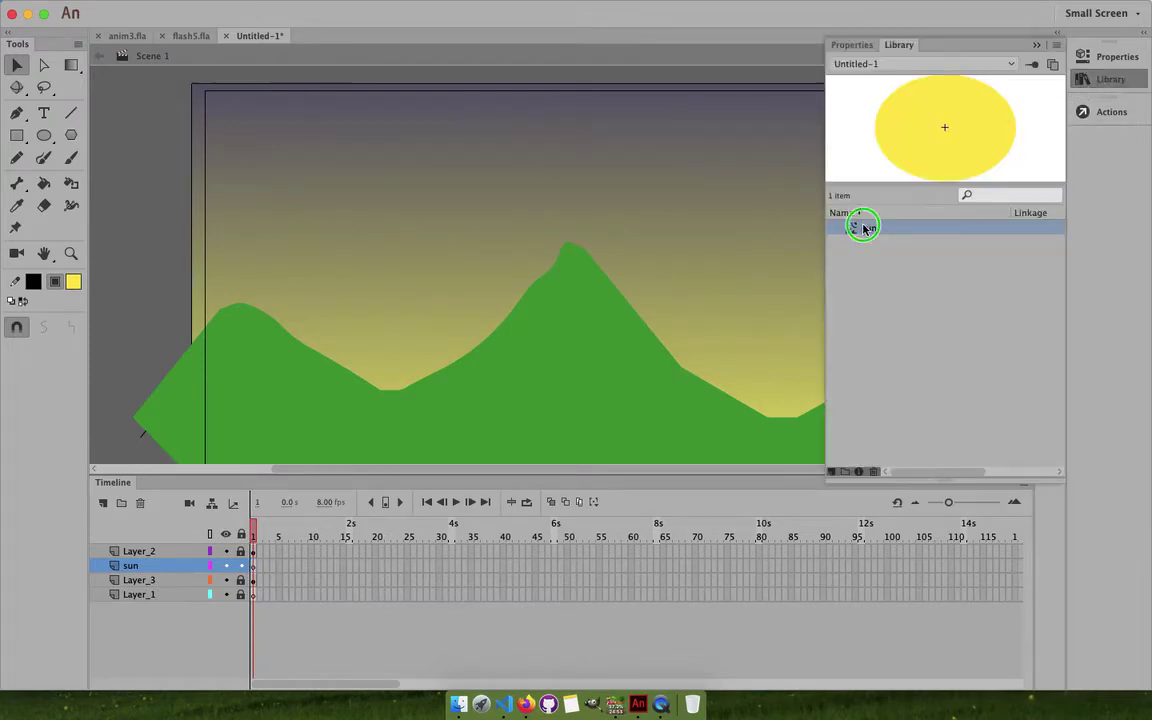
pyautogui.click(893, 365)
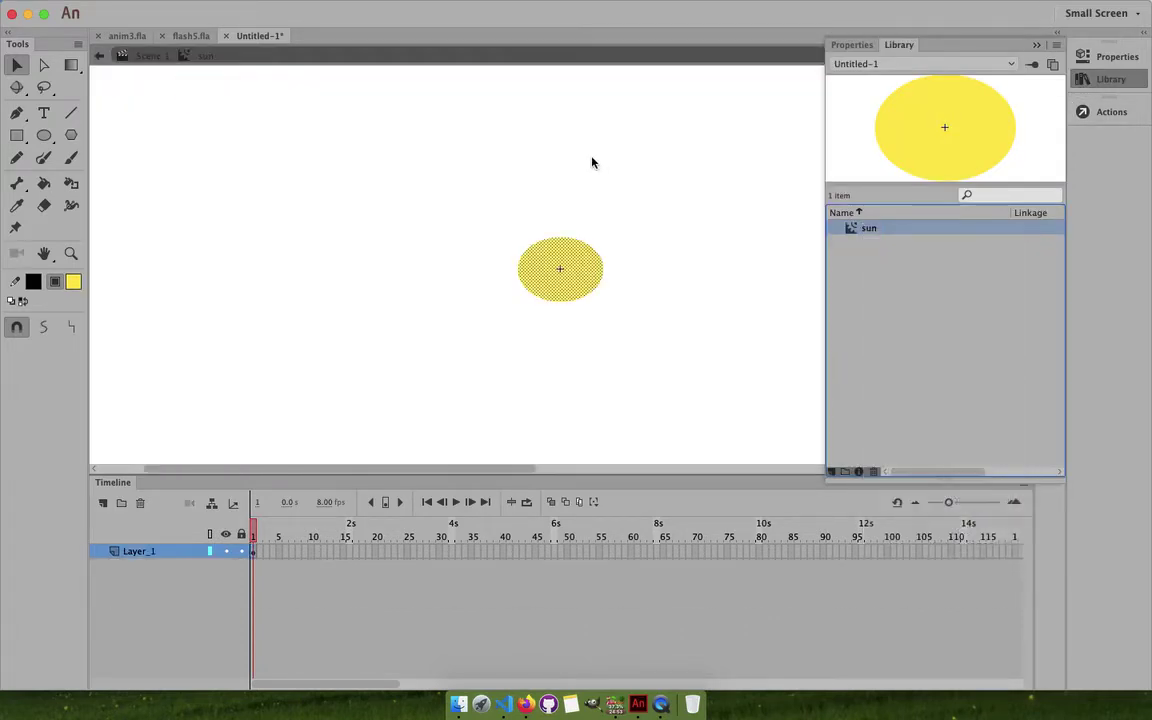
pyautogui.click(1037, 45)
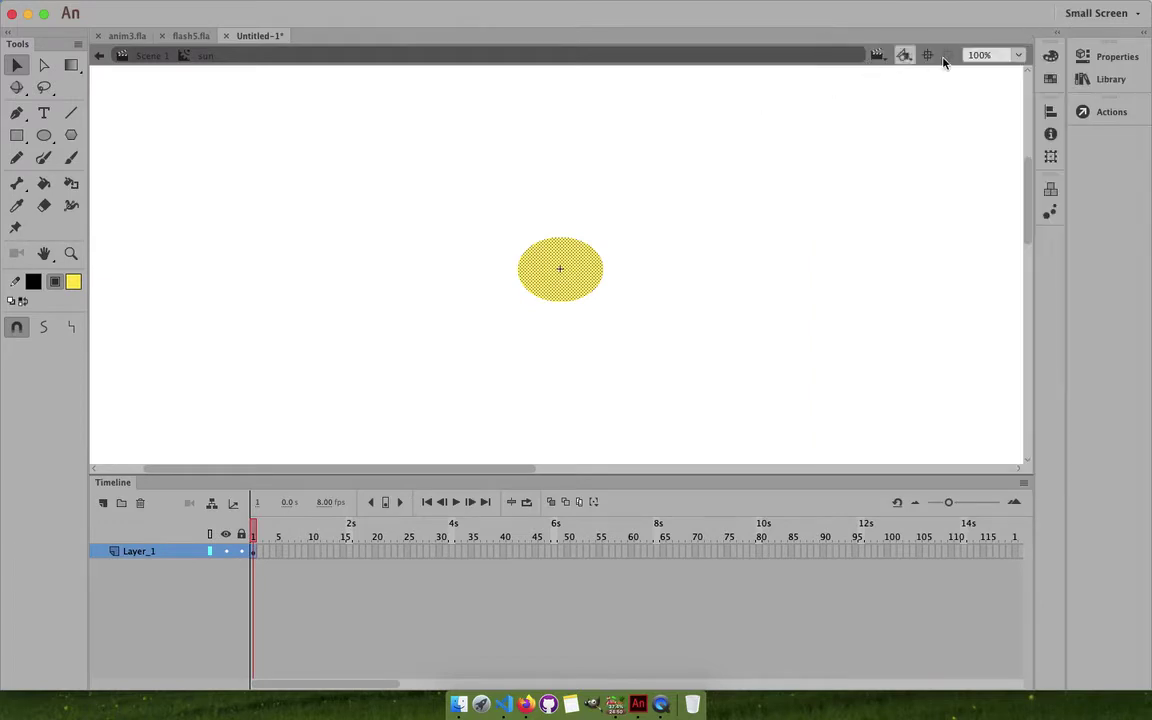
pyautogui.click(1020, 57)
pyautogui.click(1004, 88)
pyautogui.click(718, 238)
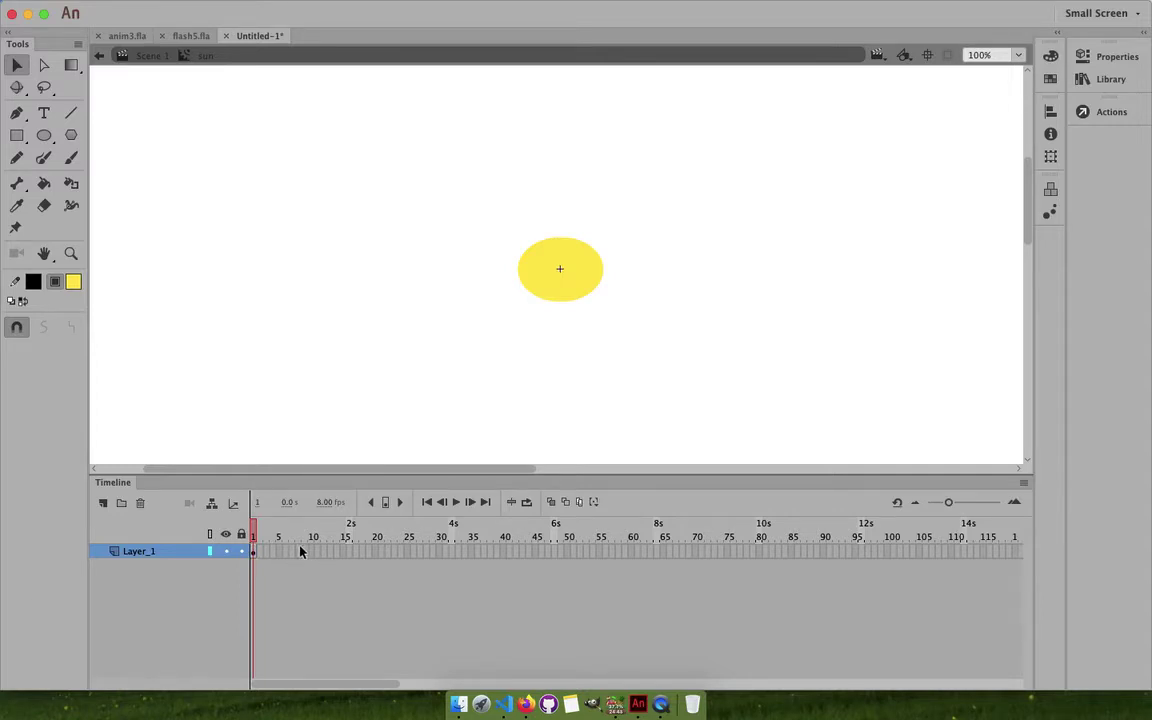
# Add a keyframe at frame 10 of the sun symbol's Layer_1 and create a new layer above it.
pyautogui.click(311, 553)
pyautogui.press('F6')
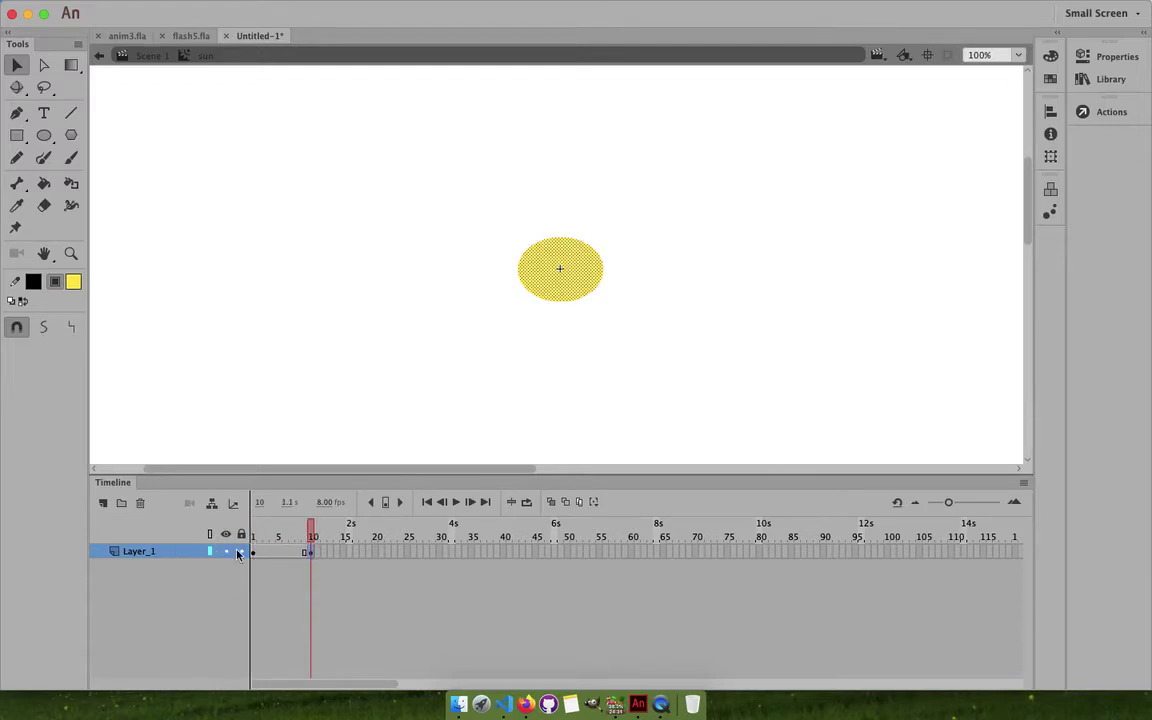
pyautogui.click(103, 503)
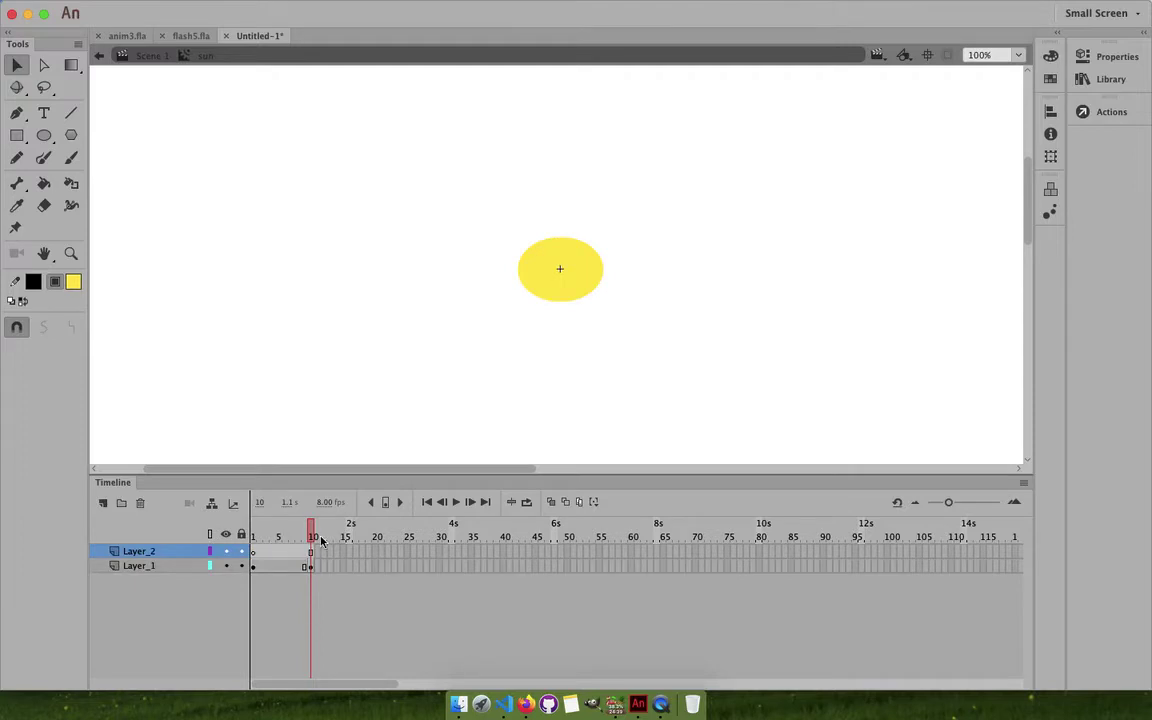
# Paint eight short yellow rays around the sun with the brush on frame 1 of Layer_2.
pyautogui.moveTo(314, 533); pyautogui.dragTo(195, 535)
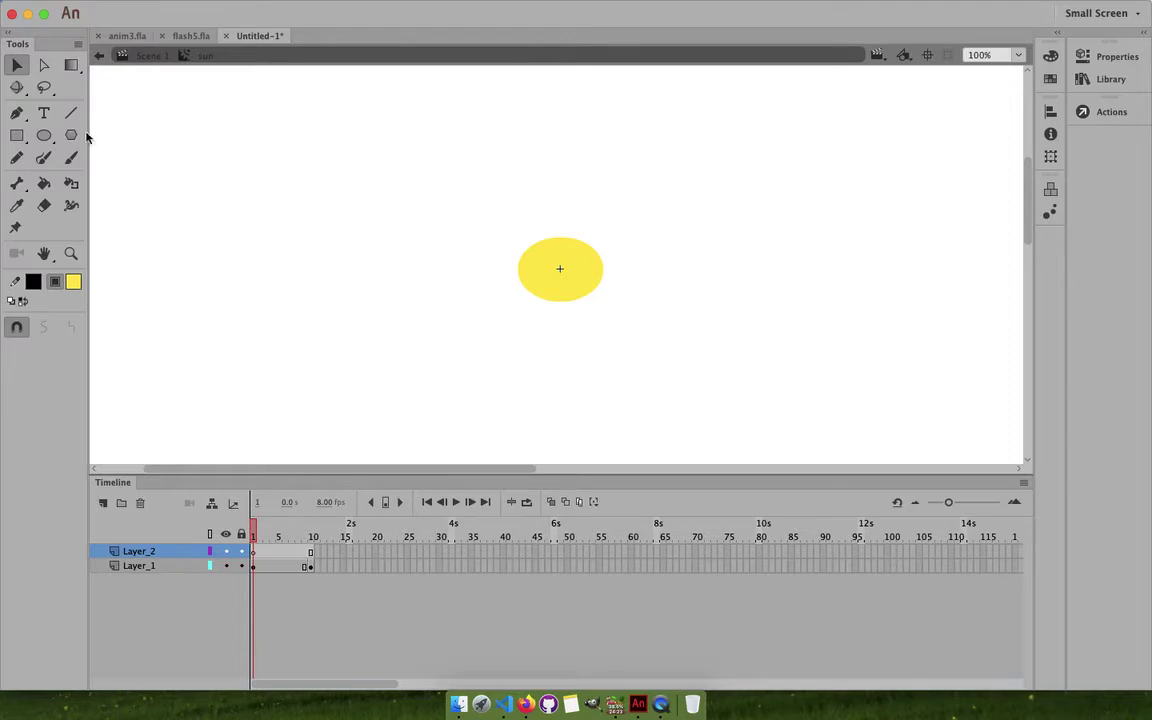
pyautogui.click(71, 157)
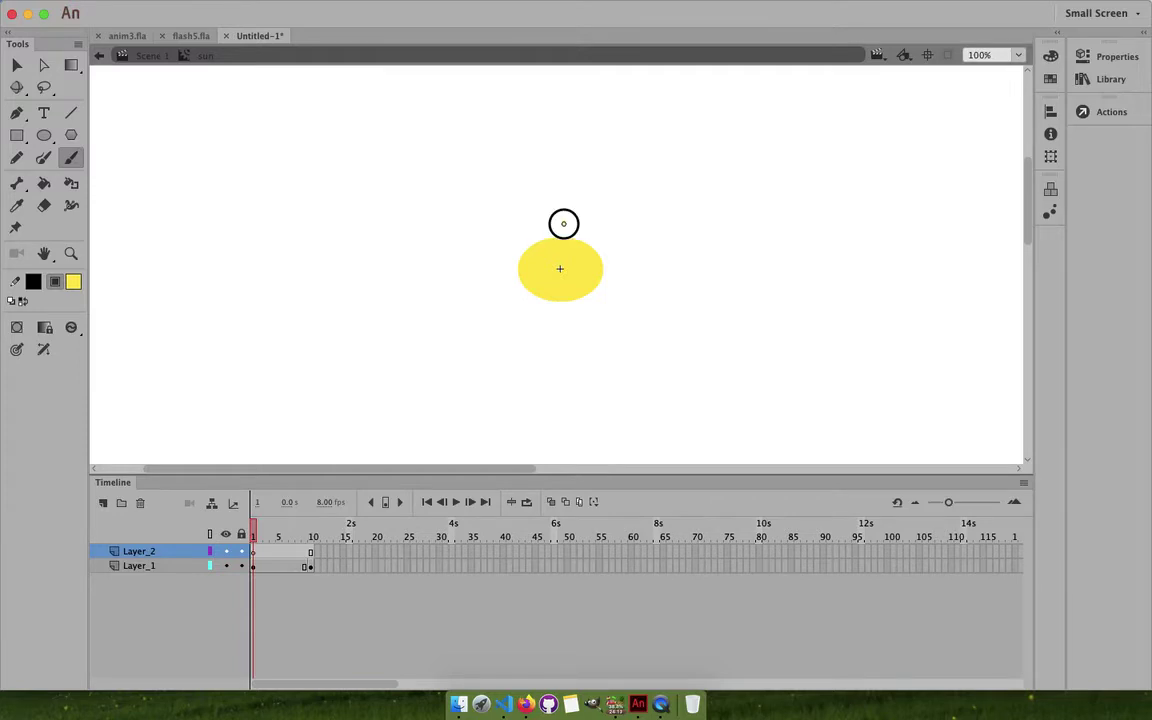
pyautogui.moveTo(563, 223)
pyautogui.mouseDown()
pyautogui.moveTo(564, 205)
pyautogui.moveTo(517, 222)
pyautogui.mouseUp()
pyautogui.moveTo(503, 267); pyautogui.dragTo(488, 265)
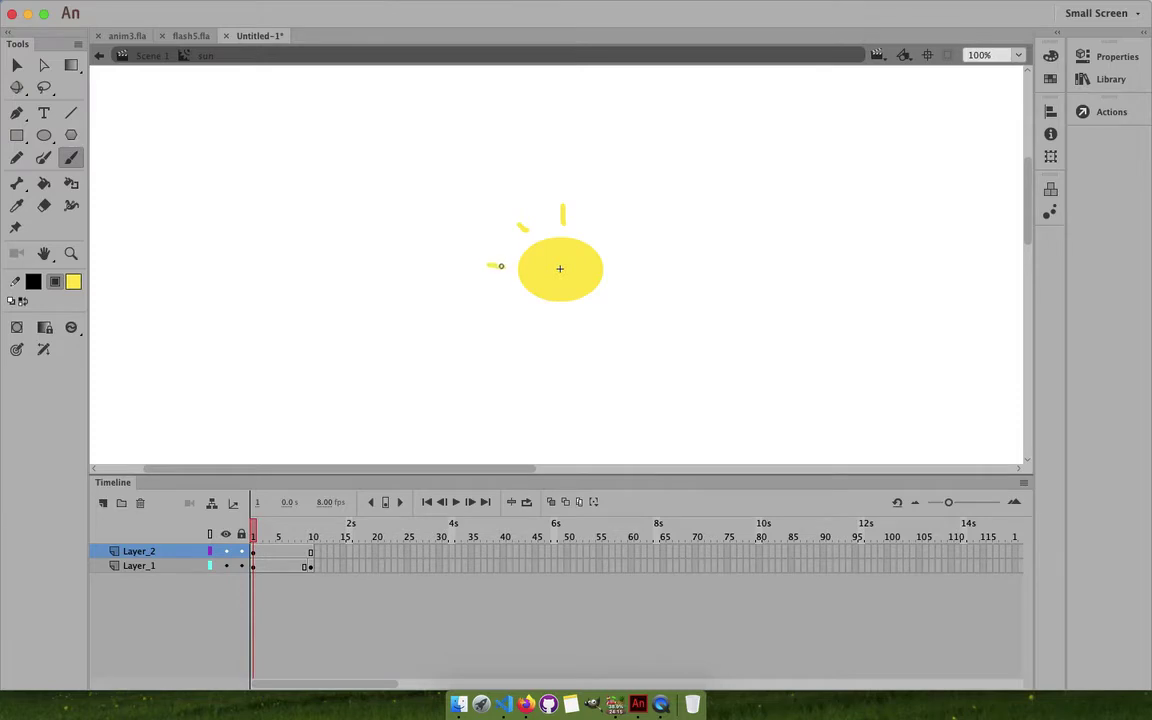
pyautogui.moveTo(507, 311)
pyautogui.mouseDown()
pyautogui.moveTo(514, 302)
pyautogui.moveTo(560, 324)
pyautogui.moveTo(607, 304)
pyautogui.moveTo(627, 261)
pyautogui.moveTo(599, 218)
pyautogui.mouseUp()
# Add keyframes at frames 2 and 3 and a blank keyframe at frame 4 of Layer_2, with onion skinning turned on.
pyautogui.press('F6')
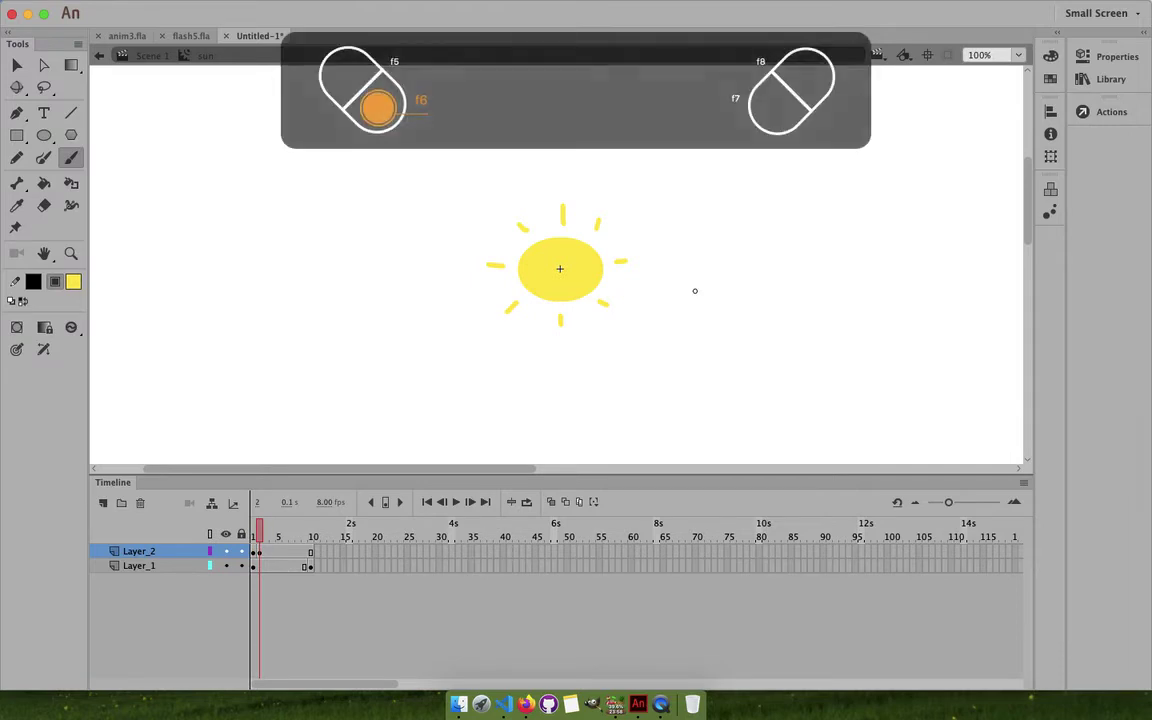
pyautogui.press('F6')
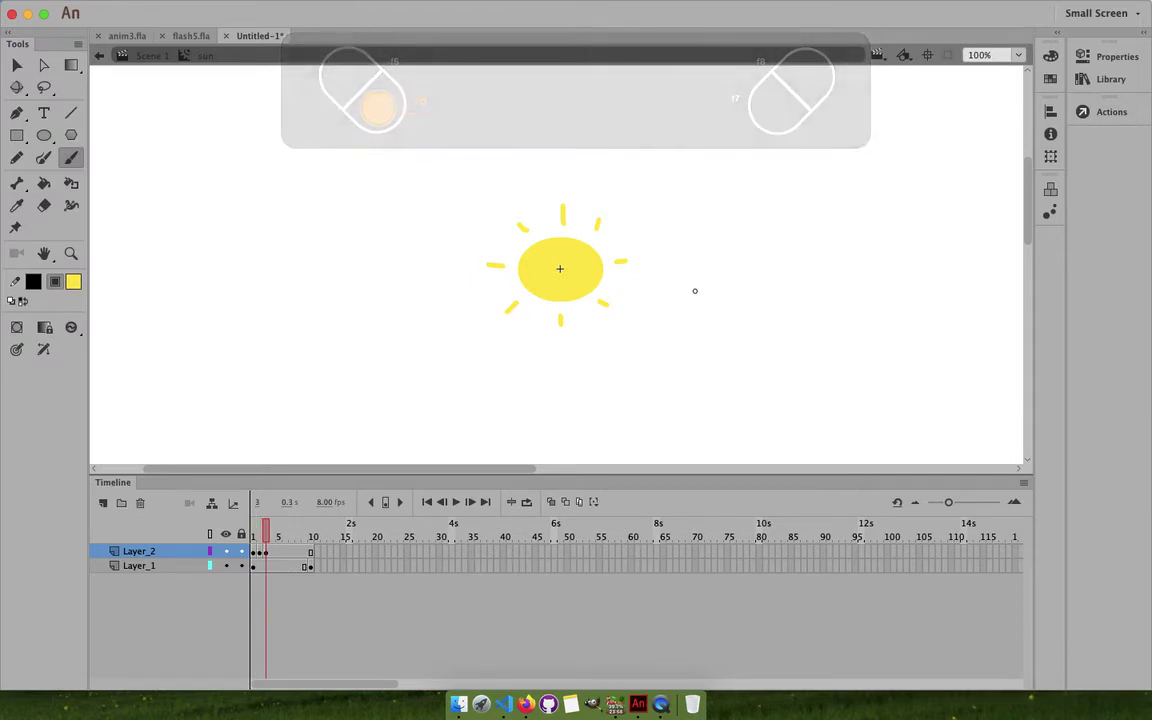
pyautogui.press('F7')
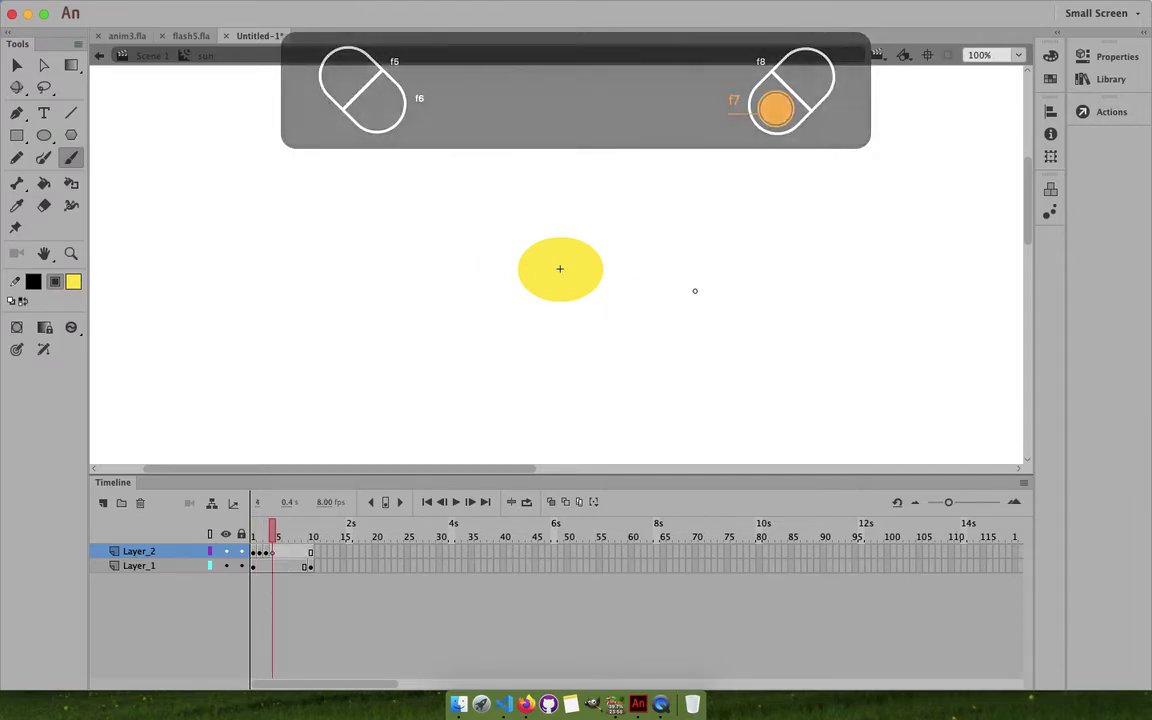
pyautogui.click(551, 502)
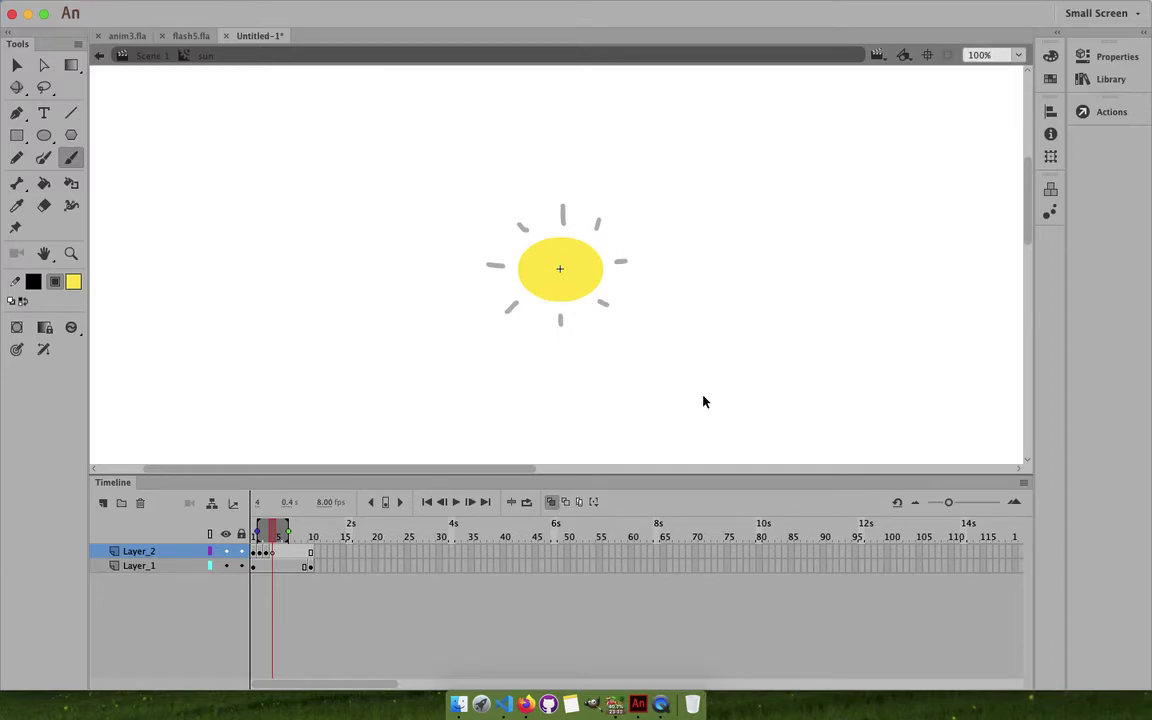
pyautogui.press('super+o')
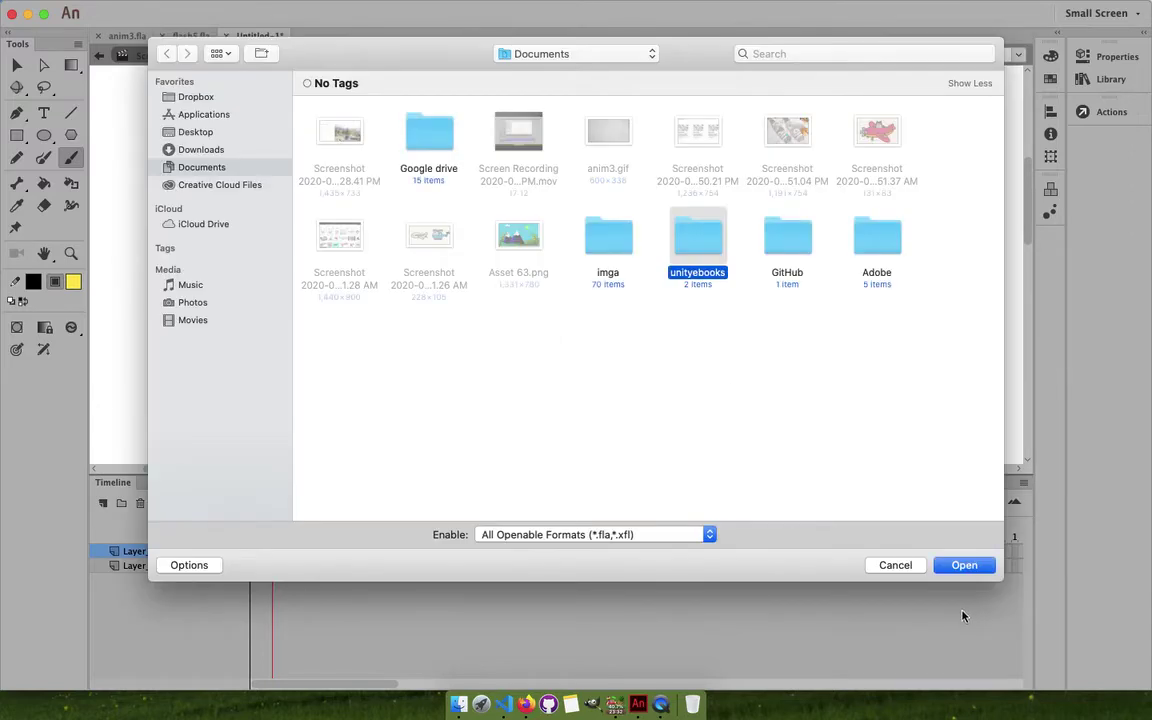
pyautogui.click(906, 570)
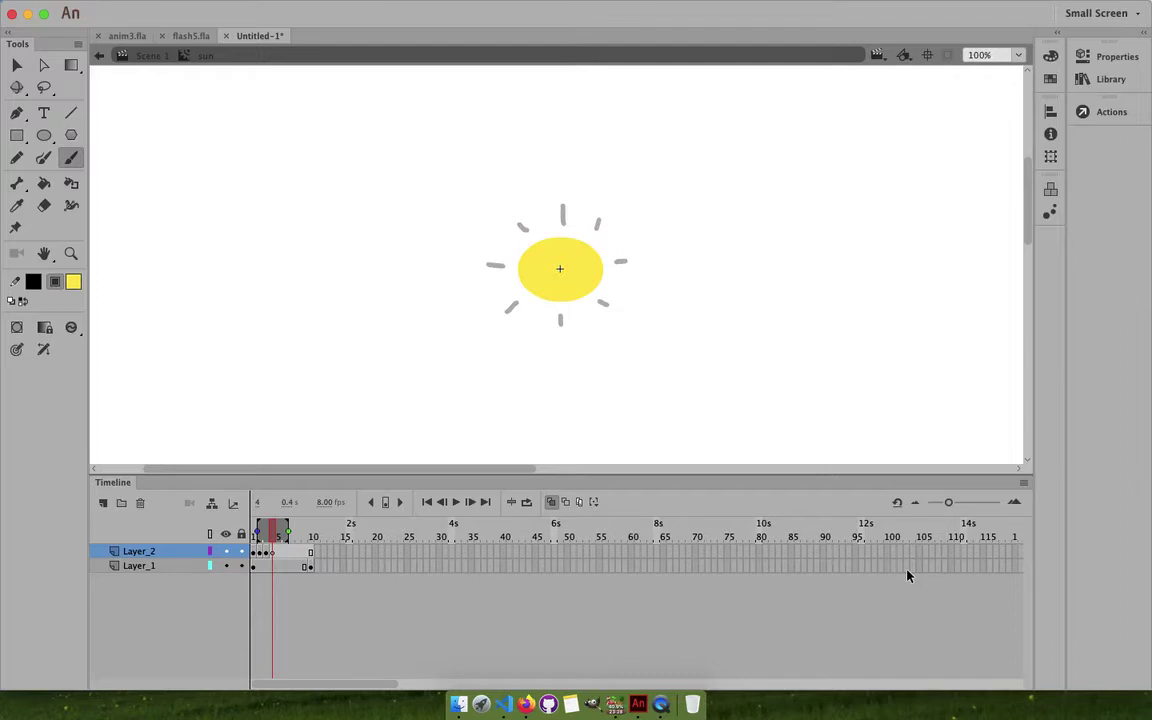
pyautogui.press('super+o')
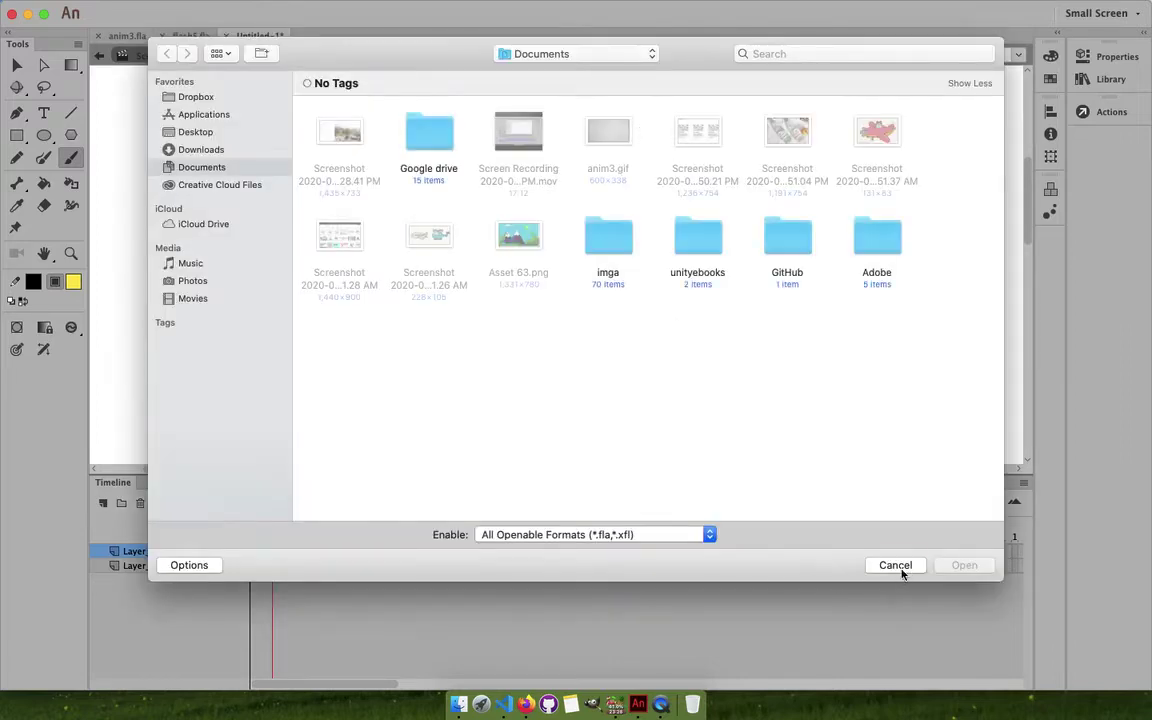
pyautogui.click(900, 566)
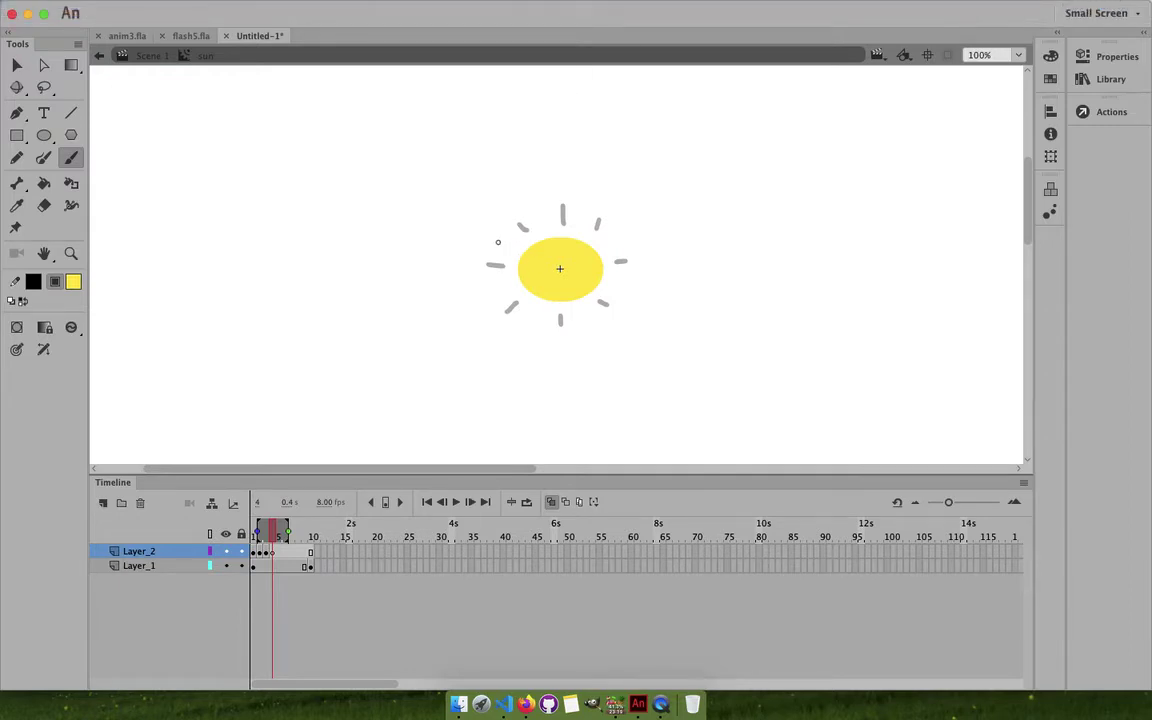
# Paint seven yellow rays around the sun on frame 4 of Layer_2, offset from the onion-skinned rays.
pyautogui.press(']')
pyautogui.moveTo(504, 247); pyautogui.dragTo(483, 237)
pyautogui.press('[')
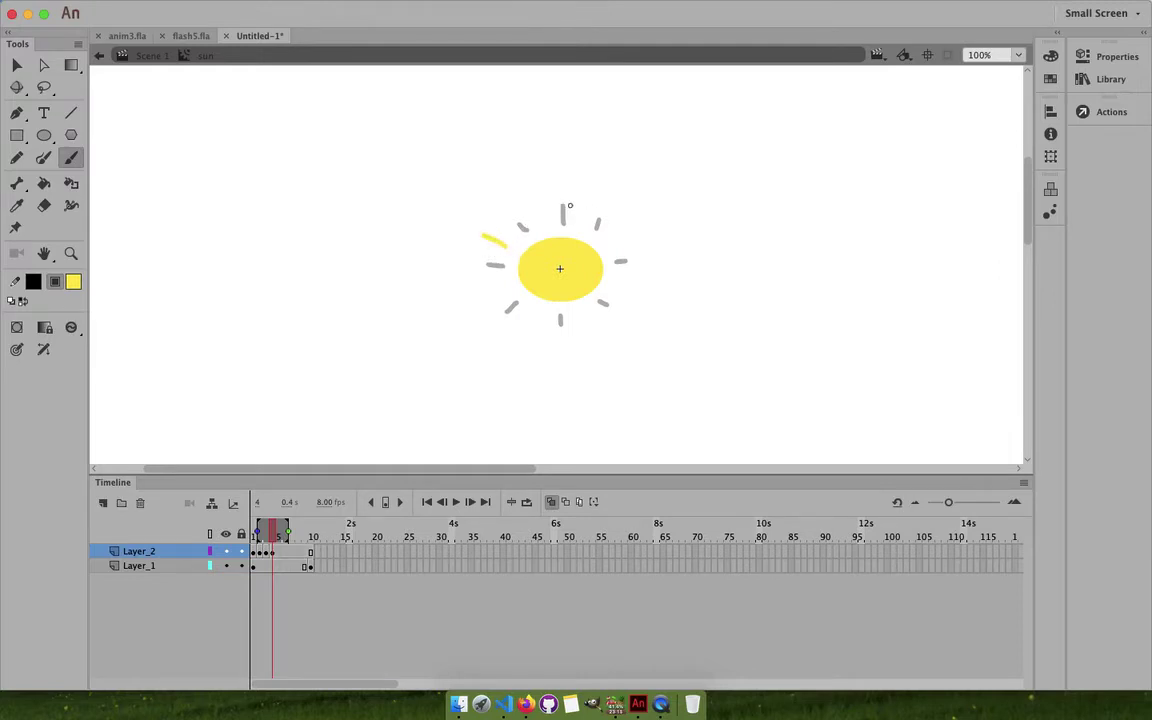
pyautogui.moveTo(545, 216); pyautogui.dragTo(537, 195)
pyautogui.press(']')
pyautogui.moveTo(599, 231); pyautogui.dragTo(611, 221)
pyautogui.press('[')
pyautogui.moveTo(614, 276)
pyautogui.mouseDown()
pyautogui.moveTo(592, 329)
pyautogui.moveTo(532, 311)
pyautogui.moveTo(524, 322)
pyautogui.moveTo(492, 292)
pyautogui.mouseUp()
pyautogui.press(']')
pyautogui.press('[')
pyautogui.press(']')
pyautogui.press('[')
pyautogui.press(']')
pyautogui.press('[')
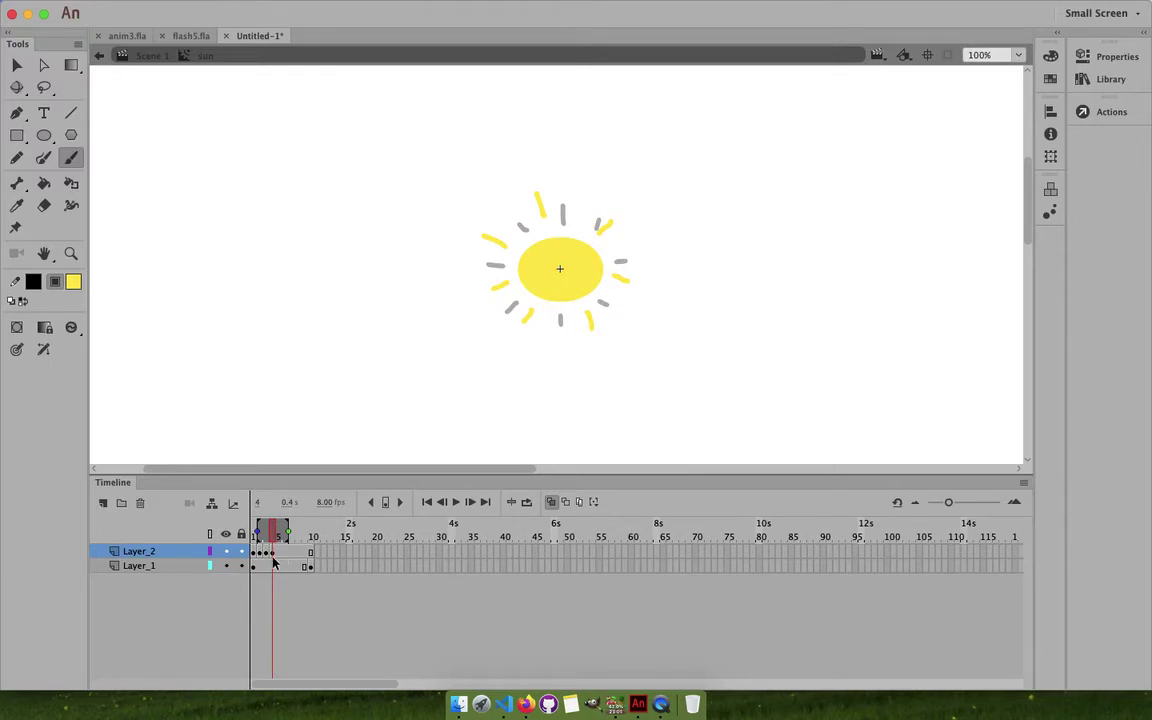
# Add a keyframe at frame 5 and a blank keyframe at frame 6 of Layer_2, and paint six new rays on frame 6.
pyautogui.press('.')
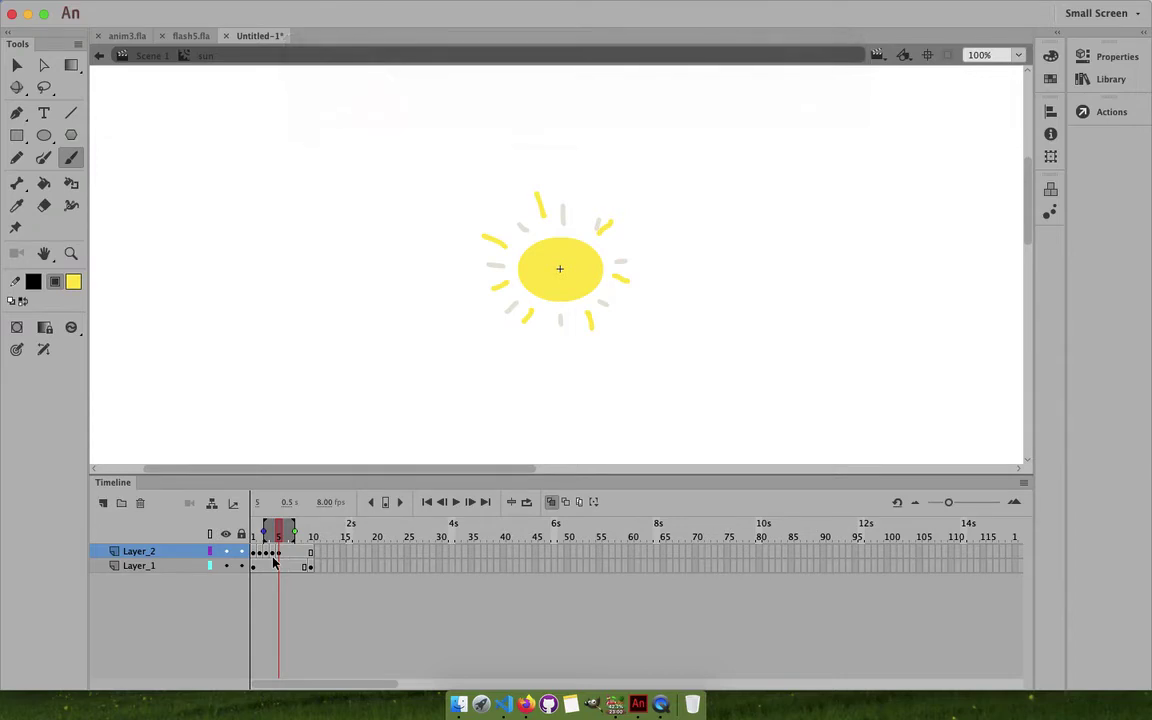
pyautogui.press('.')
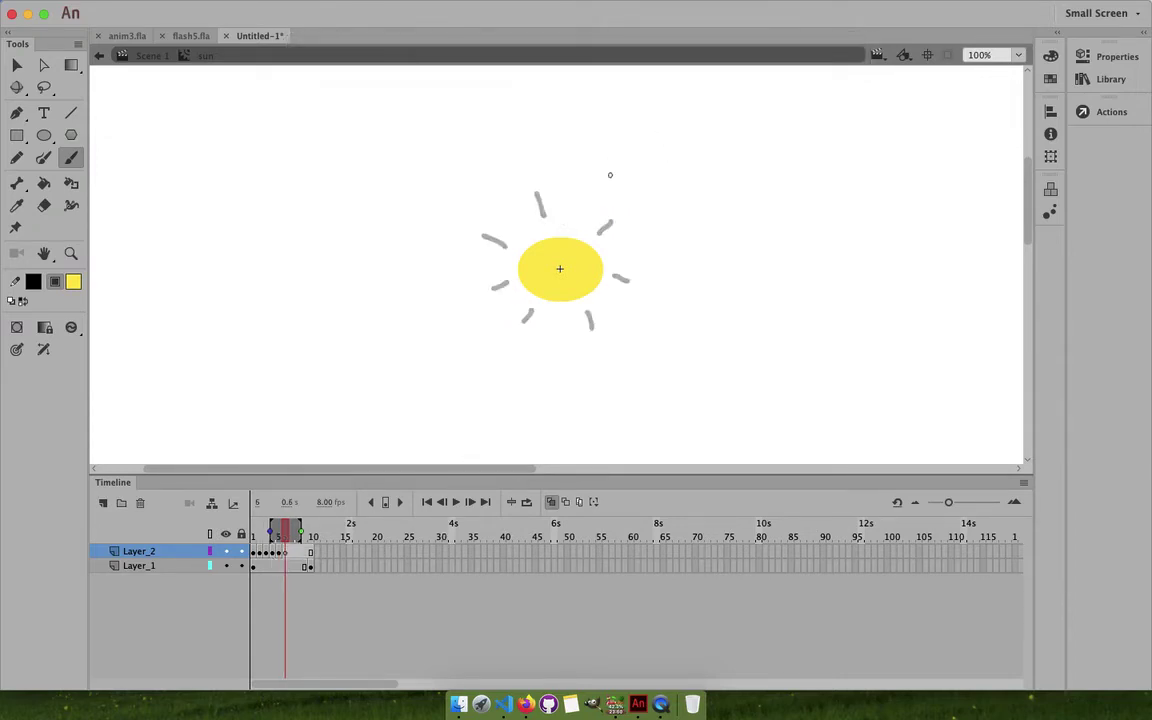
pyautogui.moveTo(572, 218); pyautogui.dragTo(578, 200)
pyautogui.moveTo(624, 262); pyautogui.dragTo(645, 262)
pyautogui.moveTo(567, 318); pyautogui.dragTo(567, 332)
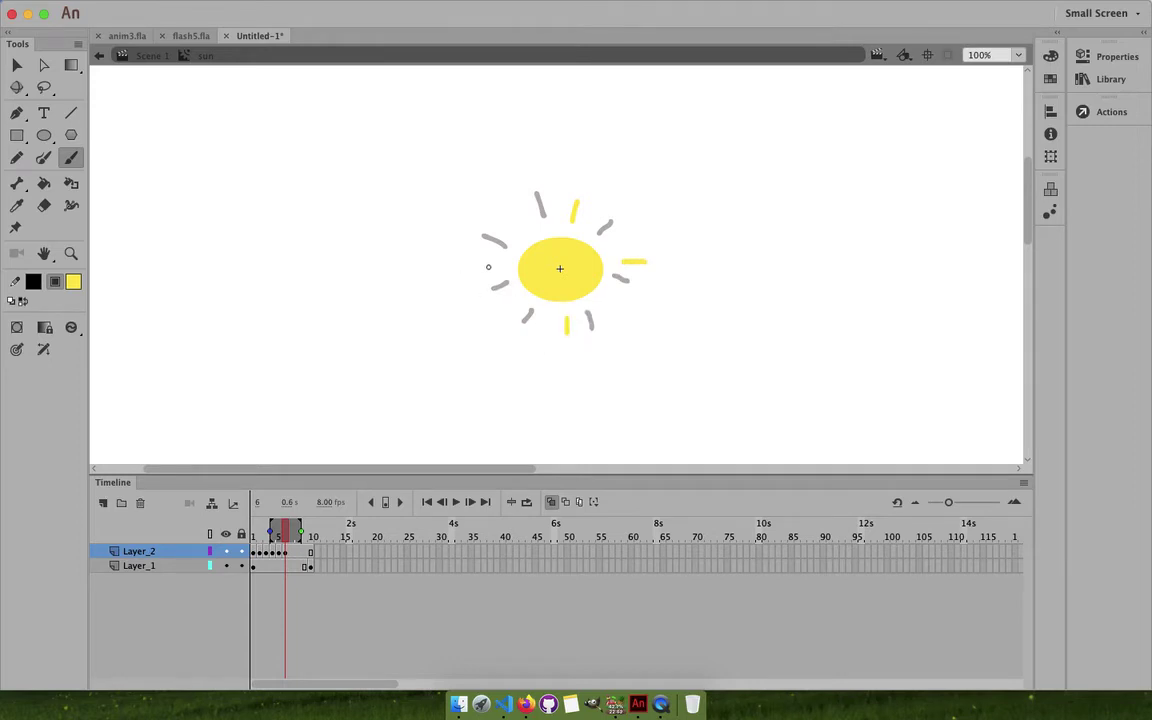
pyautogui.moveTo(499, 269); pyautogui.dragTo(481, 267)
pyautogui.moveTo(512, 218); pyautogui.dragTo(525, 226)
pyautogui.moveTo(619, 298); pyautogui.dragTo(631, 306)
# Add keyframes at frames 7 and 8 and a blank keyframe at frame 9 of Layer_2, and paint seven rays on frame 9.
pyautogui.press('F6')
pyautogui.press('F6')
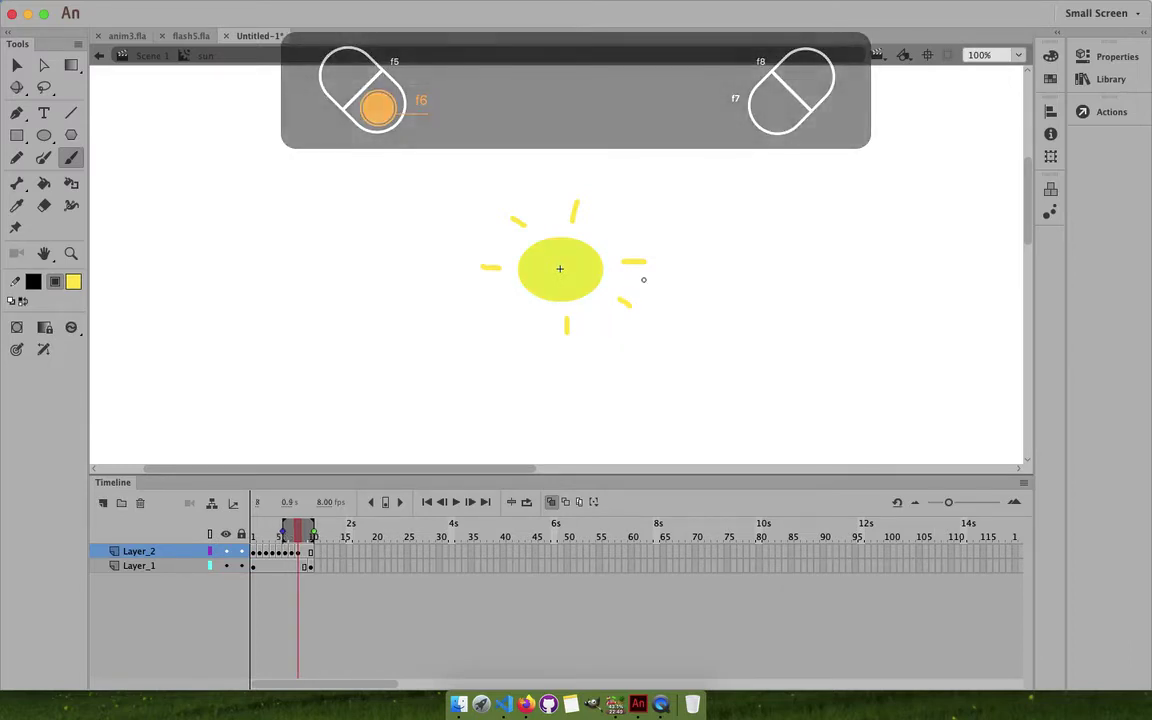
pyautogui.press('F7')
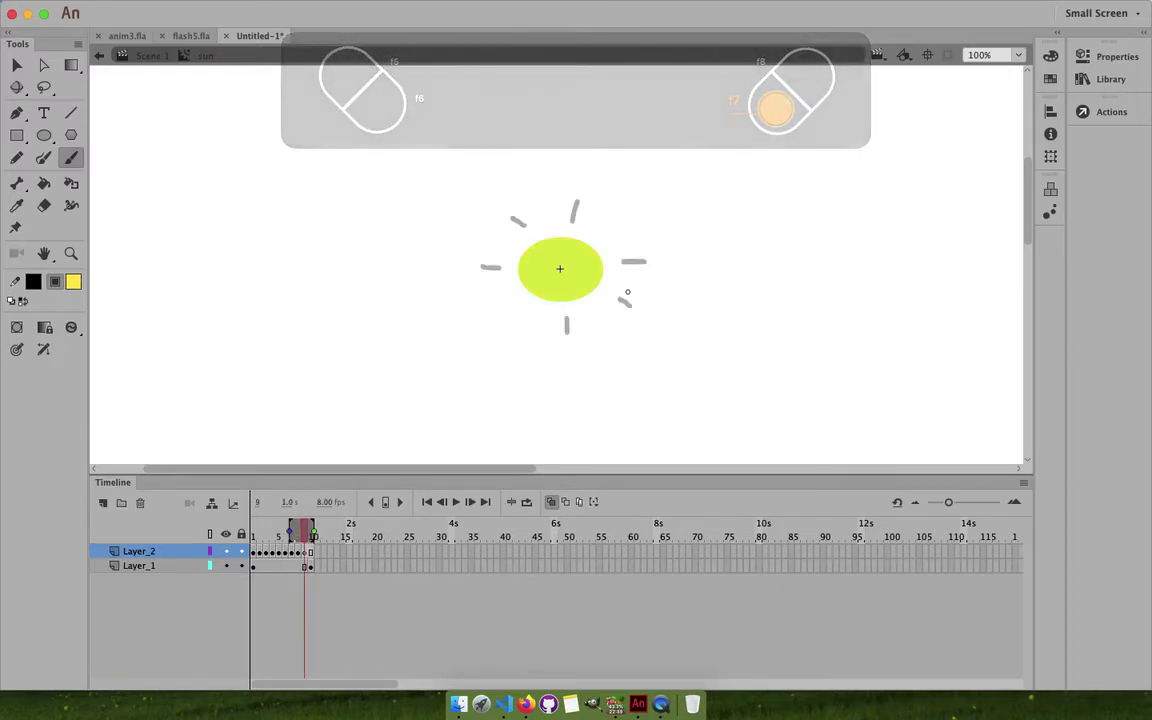
pyautogui.moveTo(527, 305); pyautogui.dragTo(522, 318)
pyautogui.moveTo(603, 315); pyautogui.dragTo(608, 320)
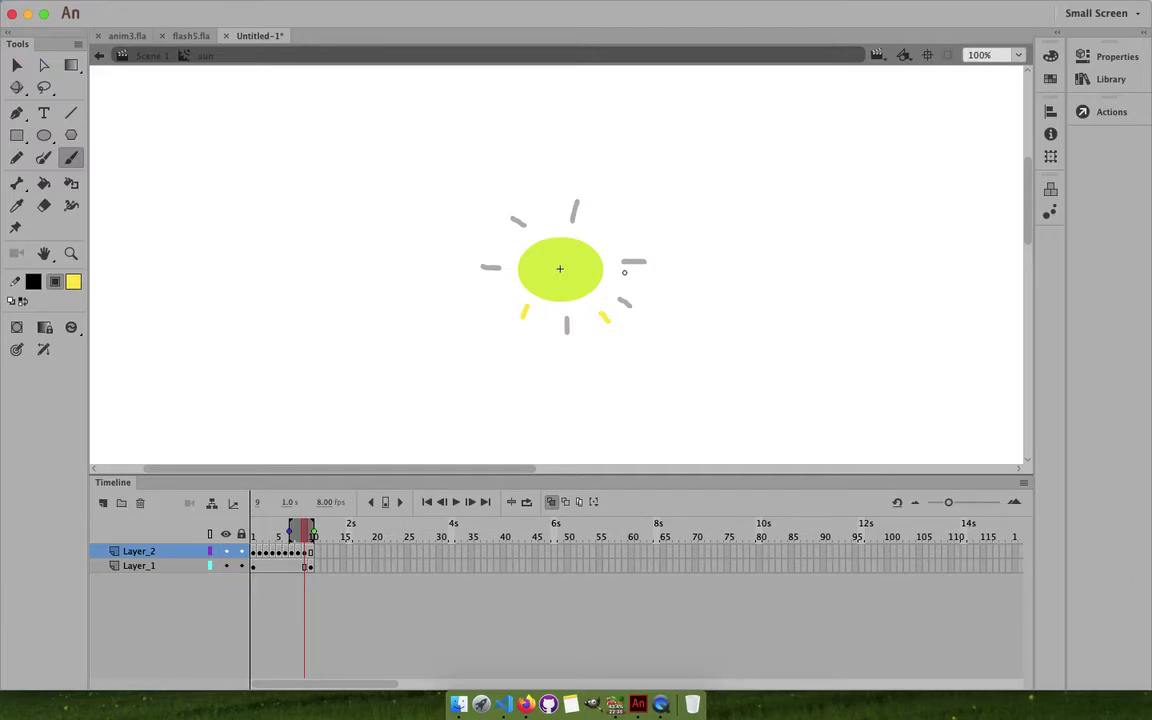
pyautogui.moveTo(624, 272); pyautogui.dragTo(639, 271)
pyautogui.moveTo(602, 232); pyautogui.dragTo(609, 227)
pyautogui.moveTo(531, 222)
pyautogui.mouseDown()
pyautogui.moveTo(522, 214)
pyautogui.moveTo(500, 245)
pyautogui.mouseUp()
pyautogui.moveTo(509, 288); pyautogui.dragTo(502, 291)
# Turn on looped playback with its range covering frames 1 to 10, and switch to the Selection tool with nothing selected.
pyautogui.click(311, 551)
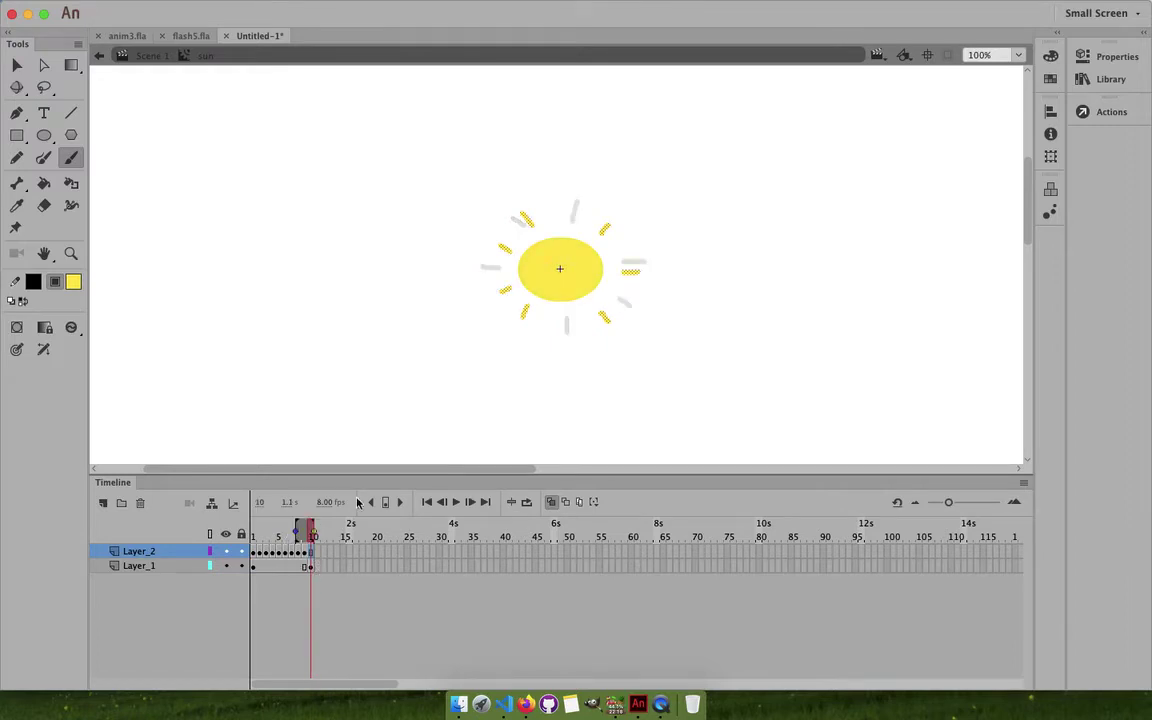
pyautogui.press('Escape')
pyautogui.click(386, 412)
pyautogui.click(311, 566)
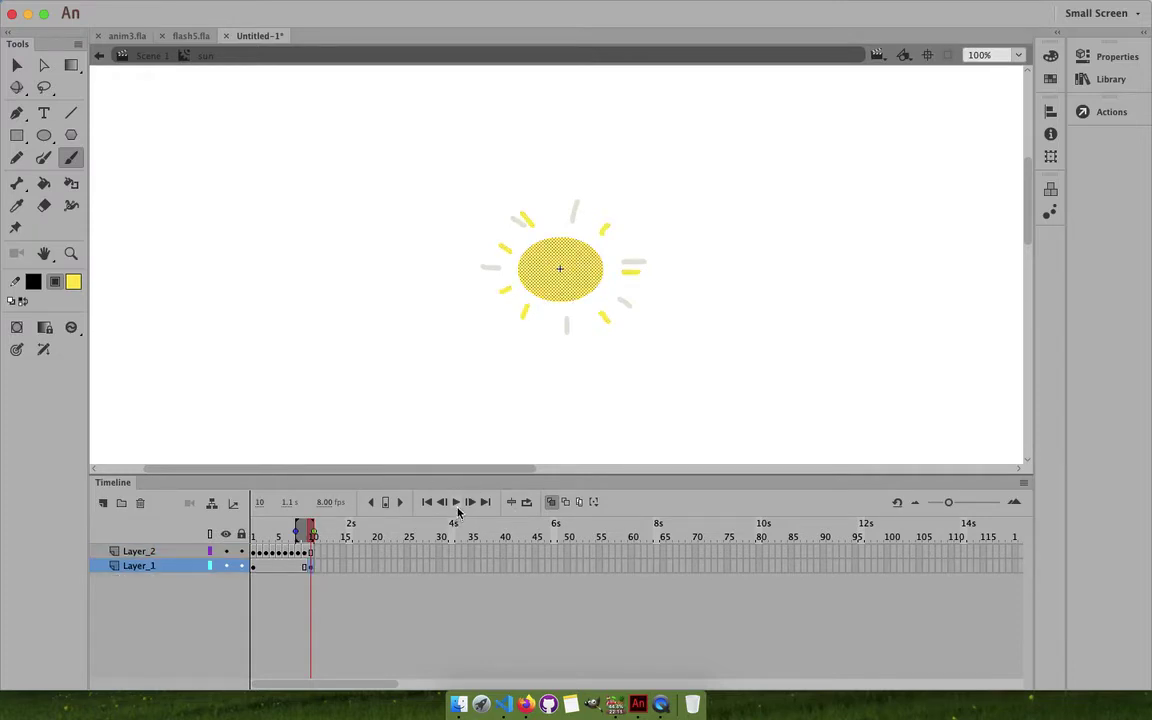
pyautogui.click(524, 502)
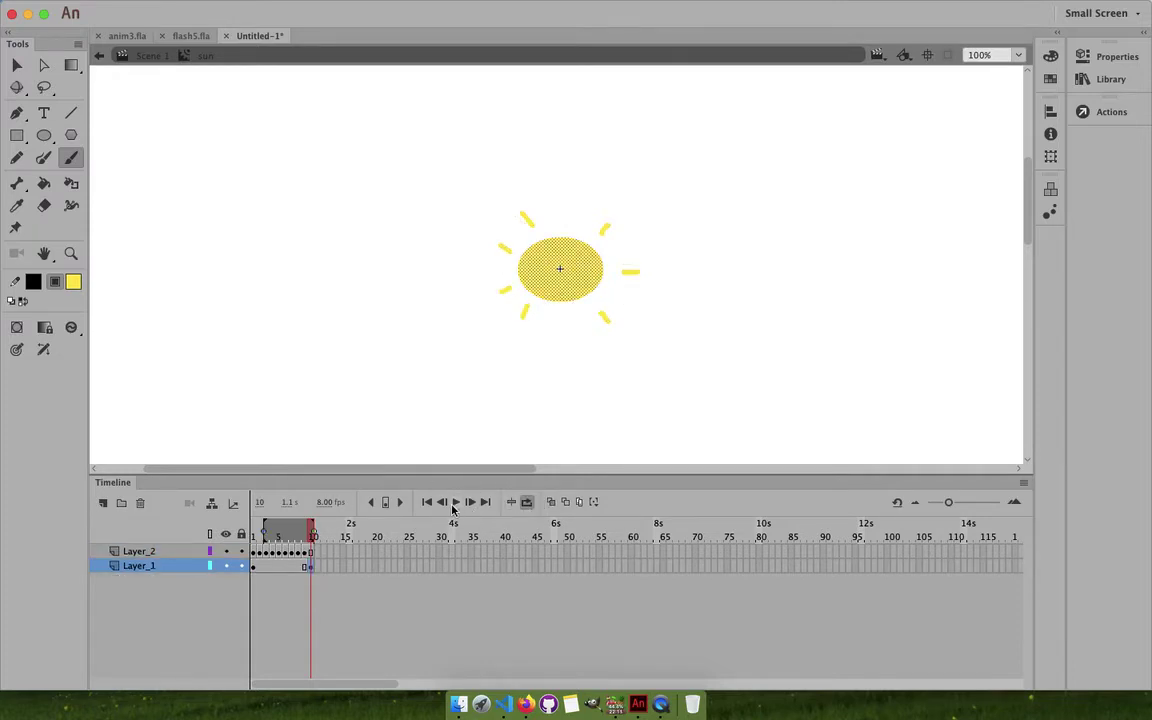
pyautogui.moveTo(264, 523); pyautogui.dragTo(252, 523)
pyautogui.click(414, 338)
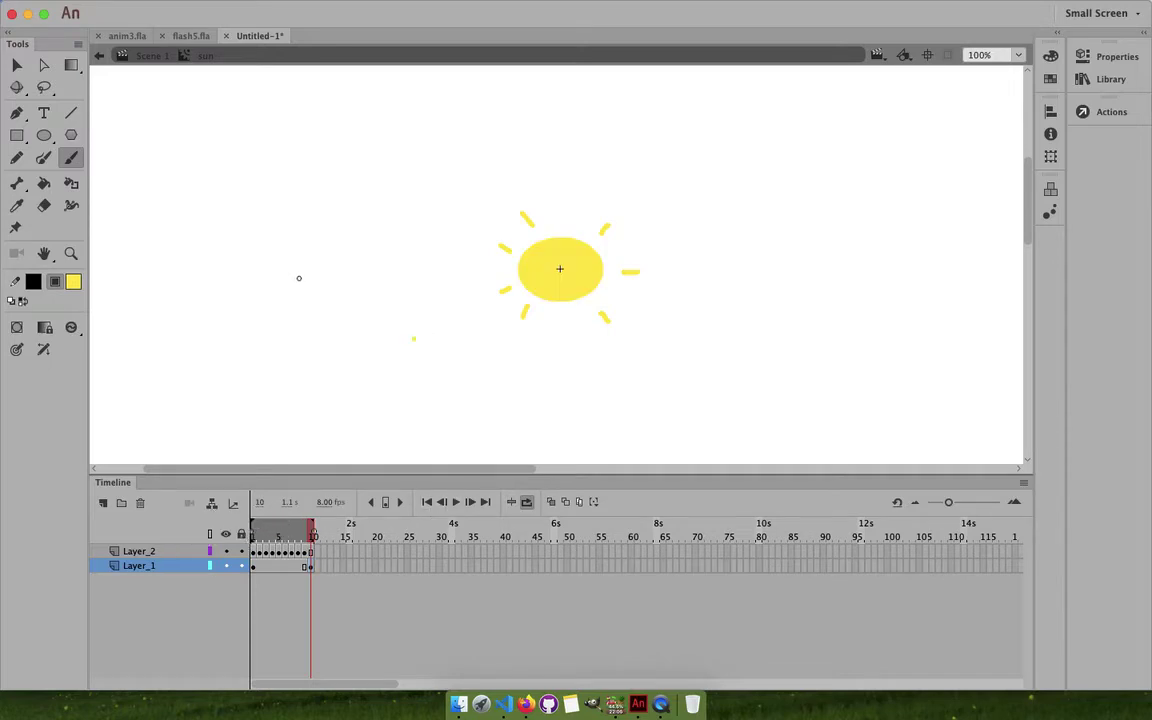
pyautogui.press('super+z')
pyautogui.press('v')
pyautogui.click(455, 320)
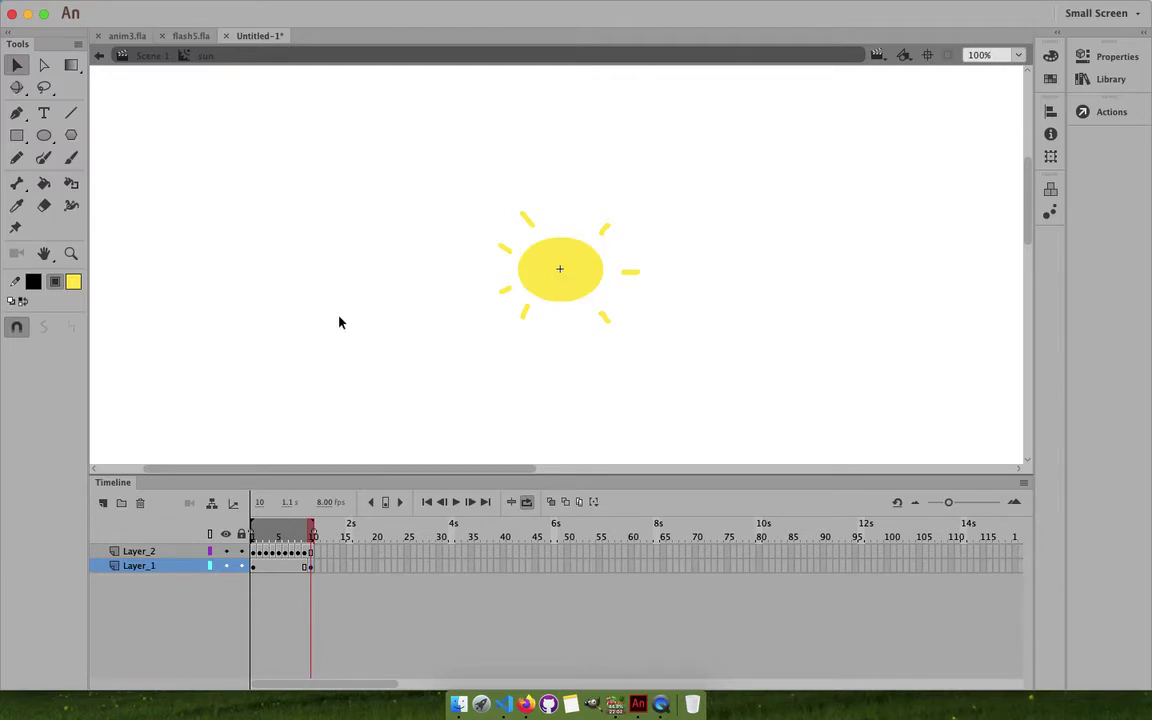
# Test the movie, close the preview and play the sun symbol's timeline in a loop.
pyautogui.press('super+Return')
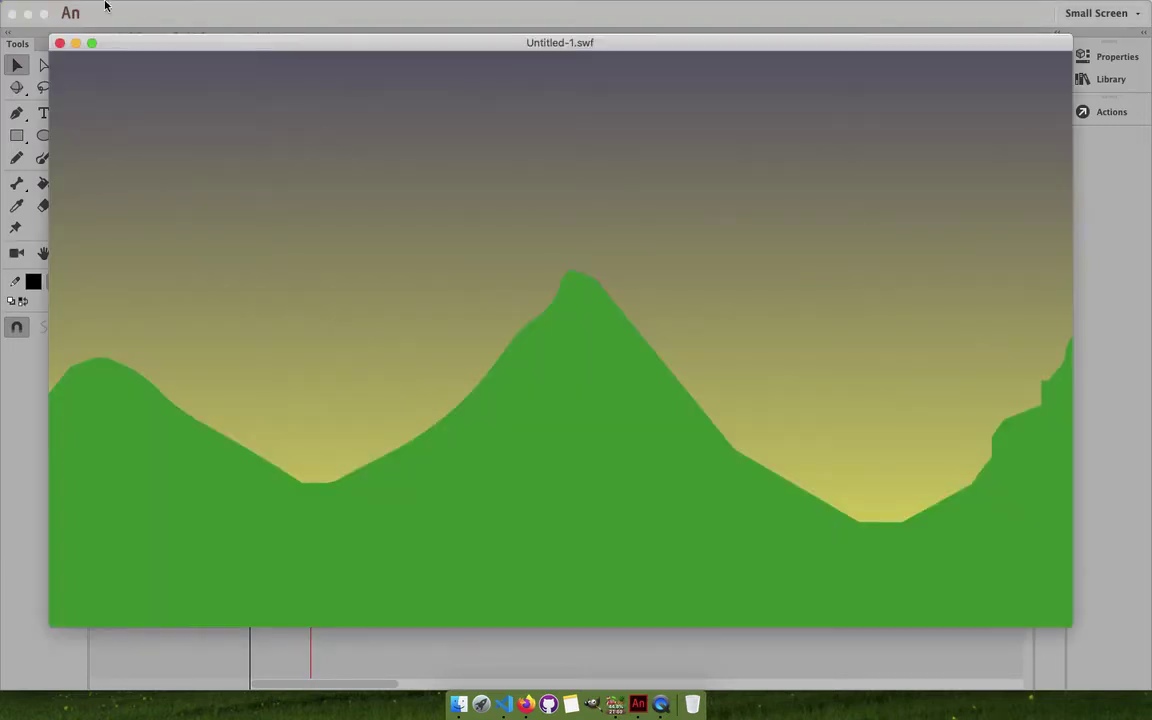
pyautogui.click(60, 43)
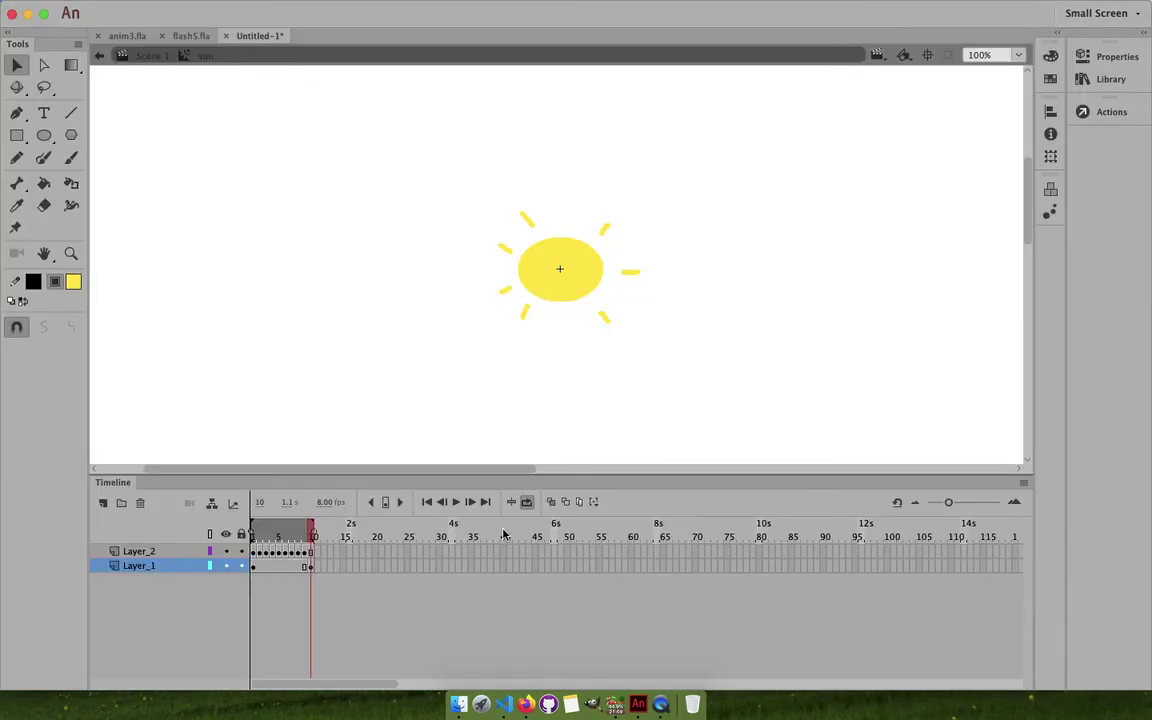
pyautogui.click(455, 503)
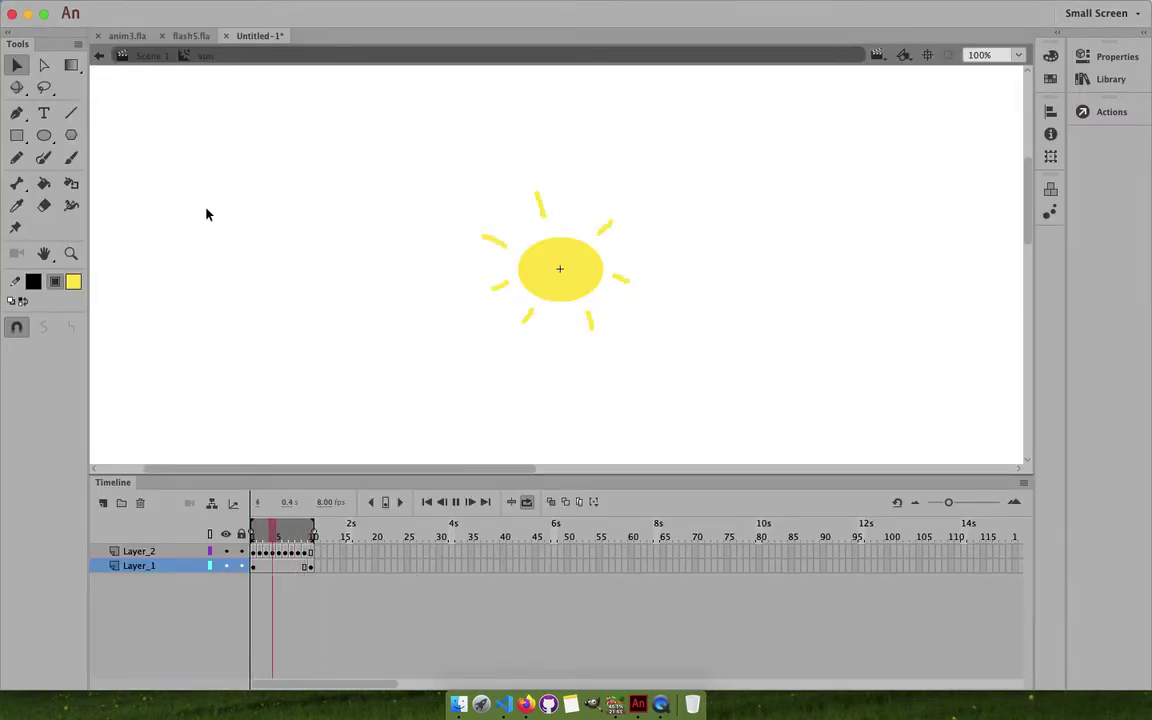
# Return to Scene 1 and unlock all of its layers.
pyautogui.click(150, 55)
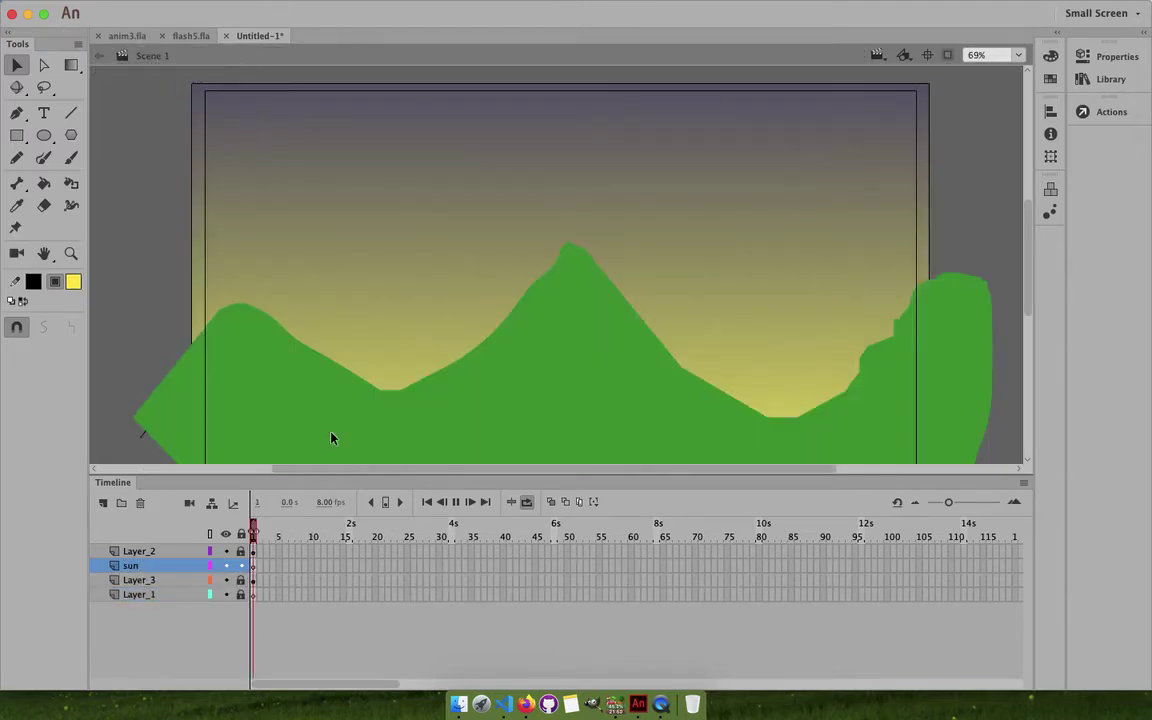
pyautogui.click(242, 536)
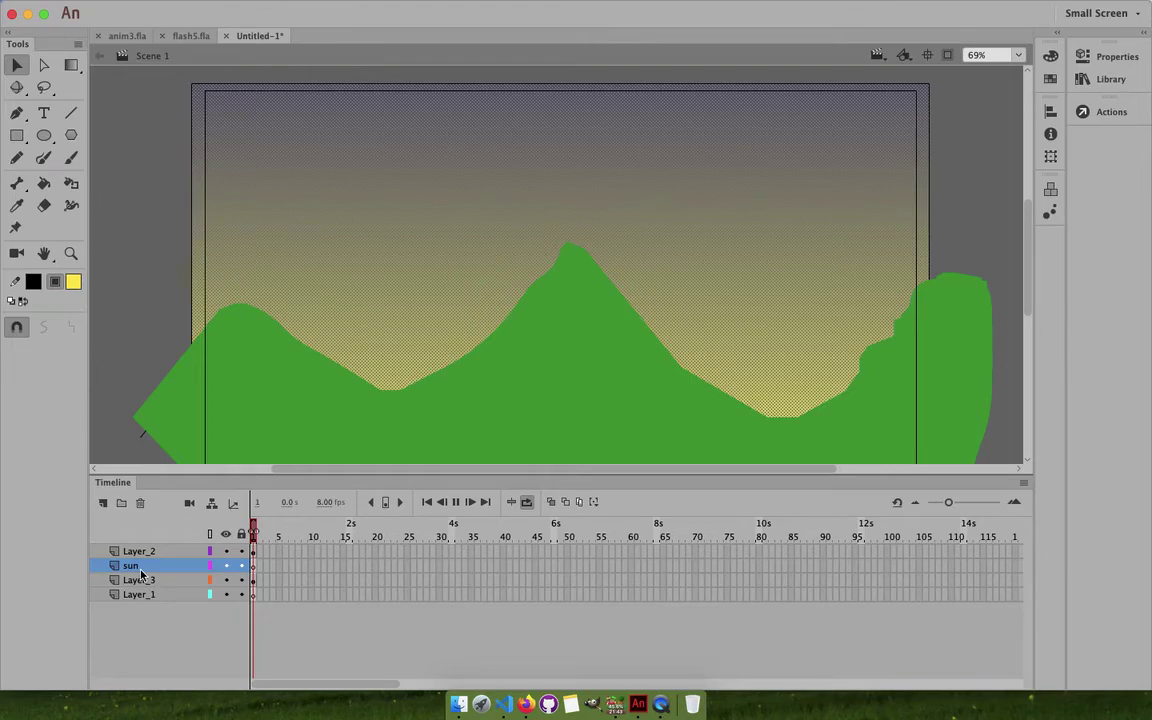
pyautogui.click(102, 504)
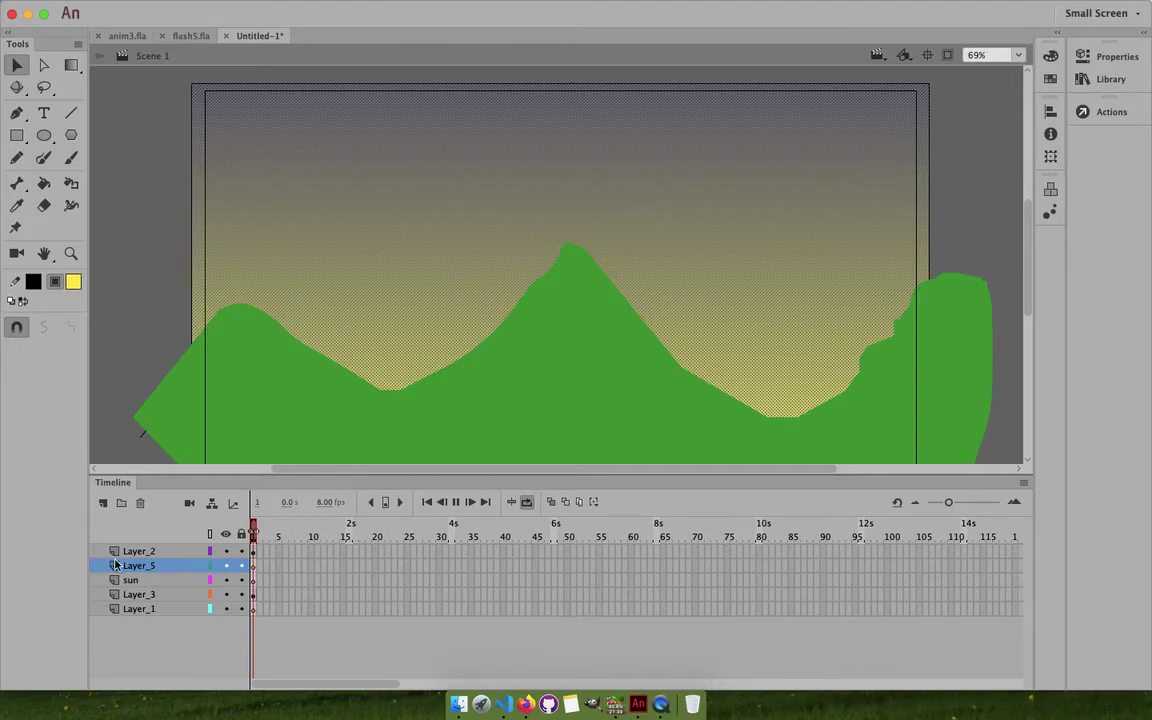
pyautogui.click(140, 503)
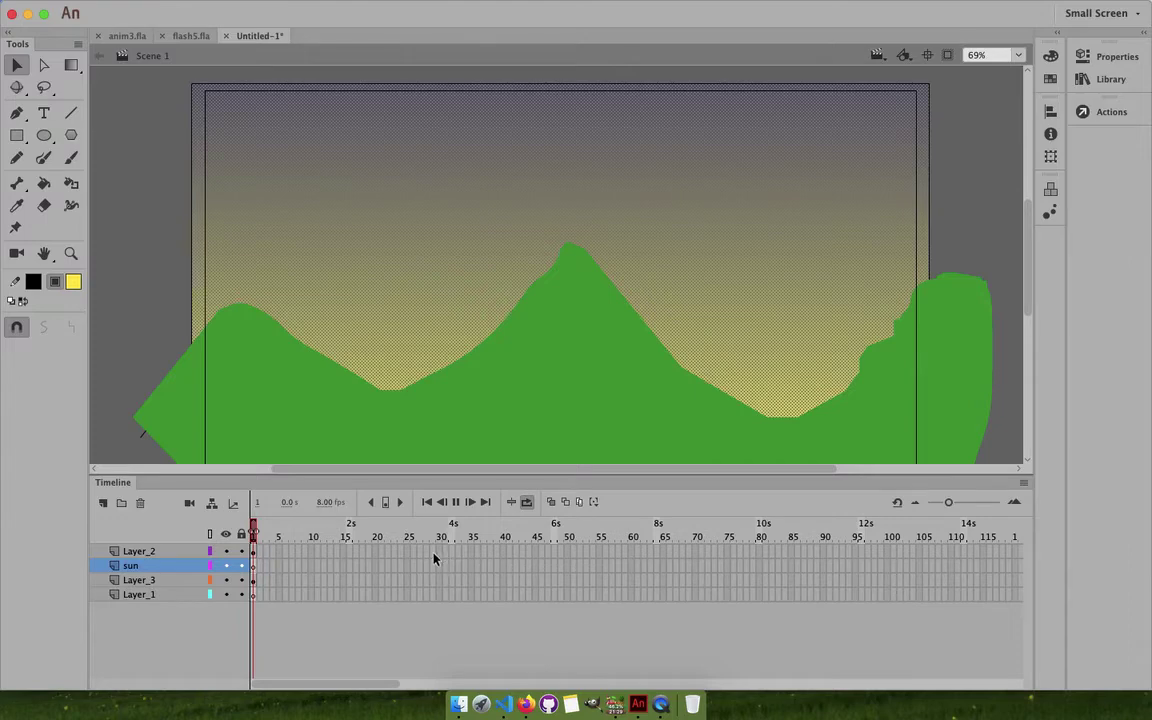
# Extend all four layers of Scene 1 to frame 30 and clear the selection.
pyautogui.moveTo(440, 555); pyautogui.dragTo(440, 597)
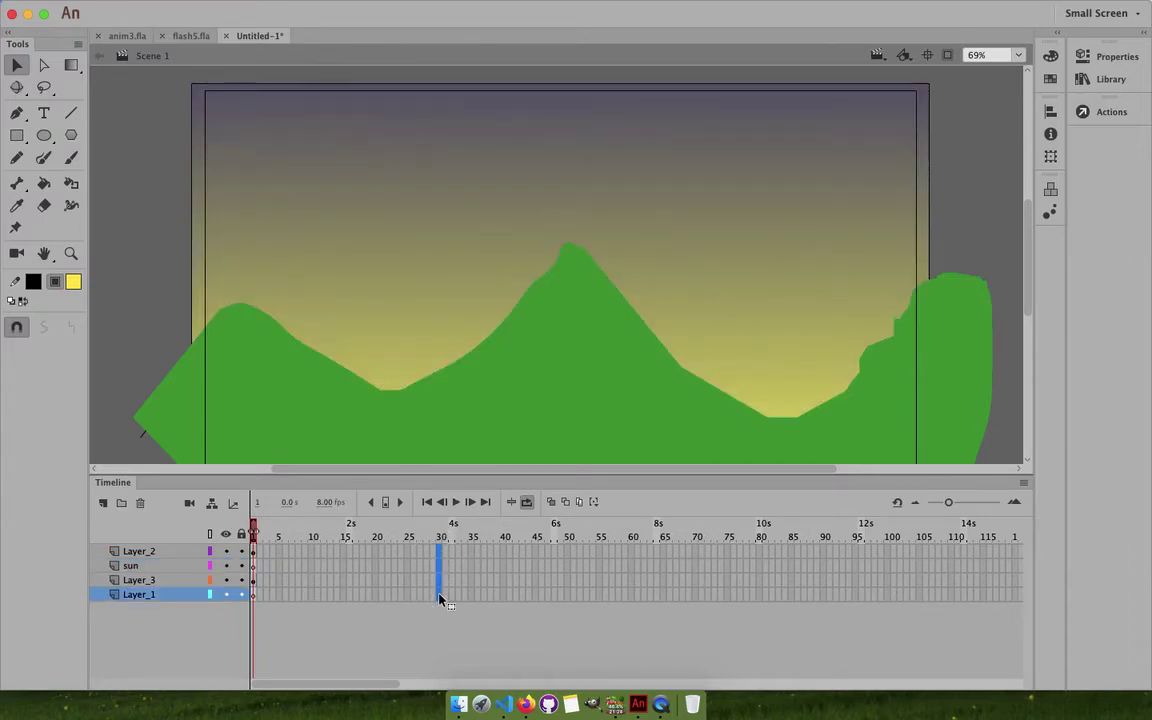
pyautogui.press('F5')
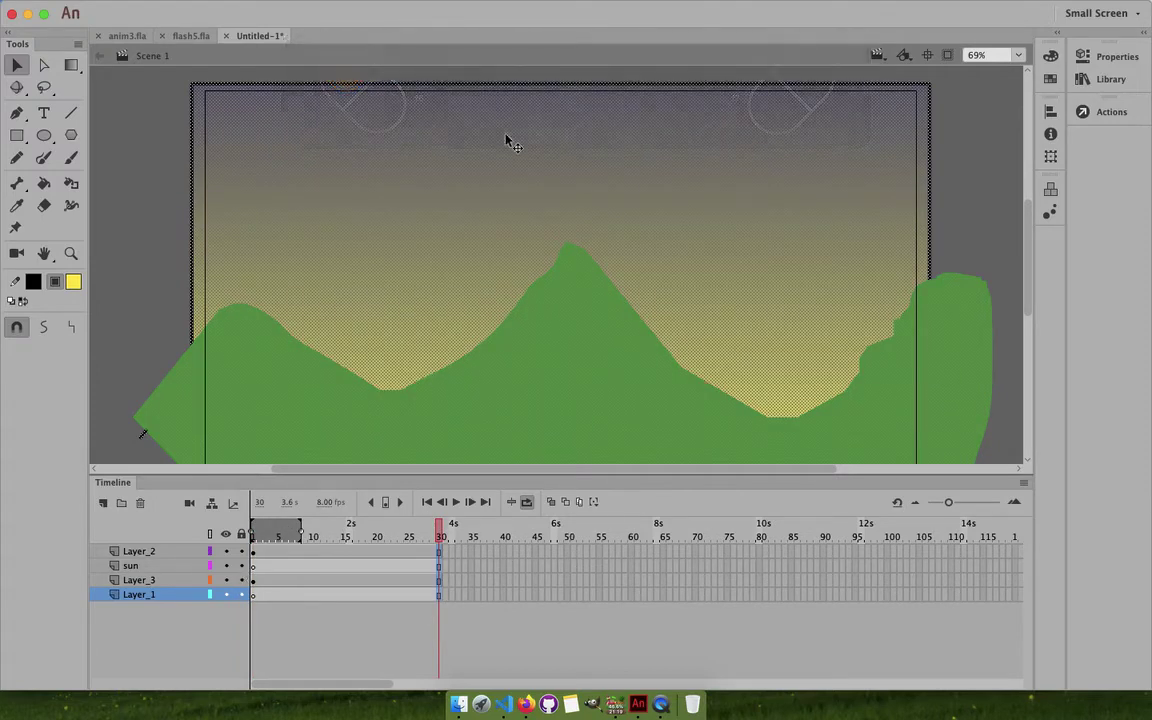
pyautogui.click(128, 231)
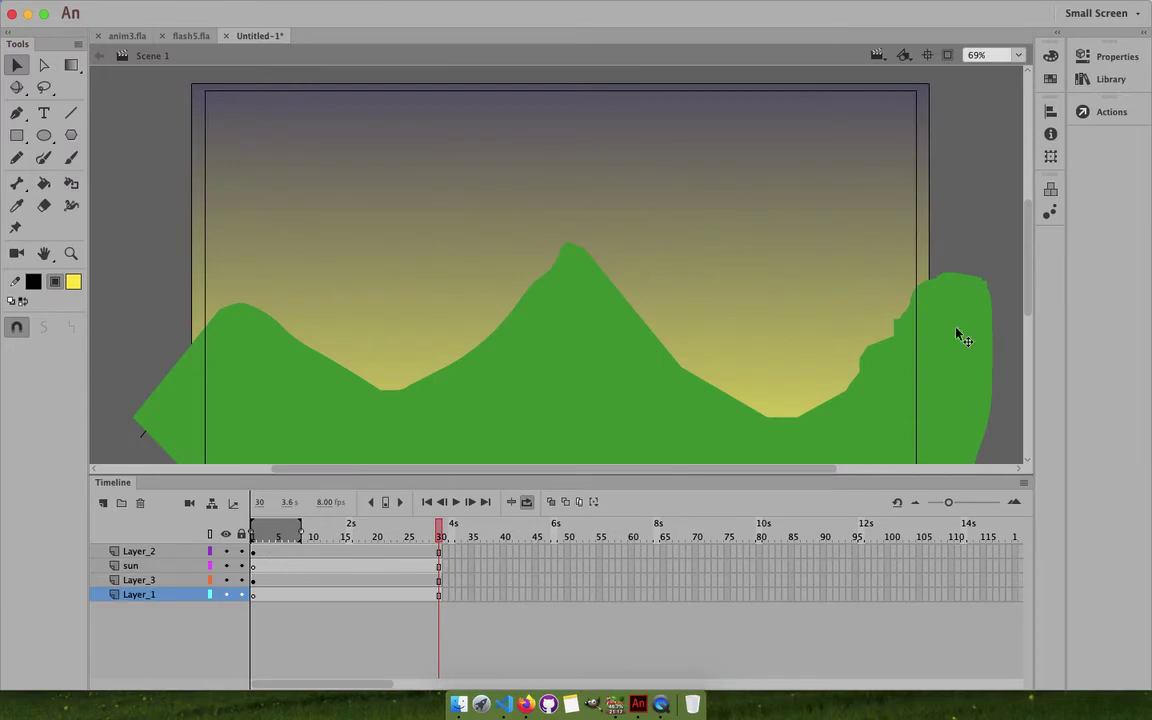
# Delete the empty sun layer and add a new layer between Layer_2 and Layer_3.
pyautogui.click(127, 566)
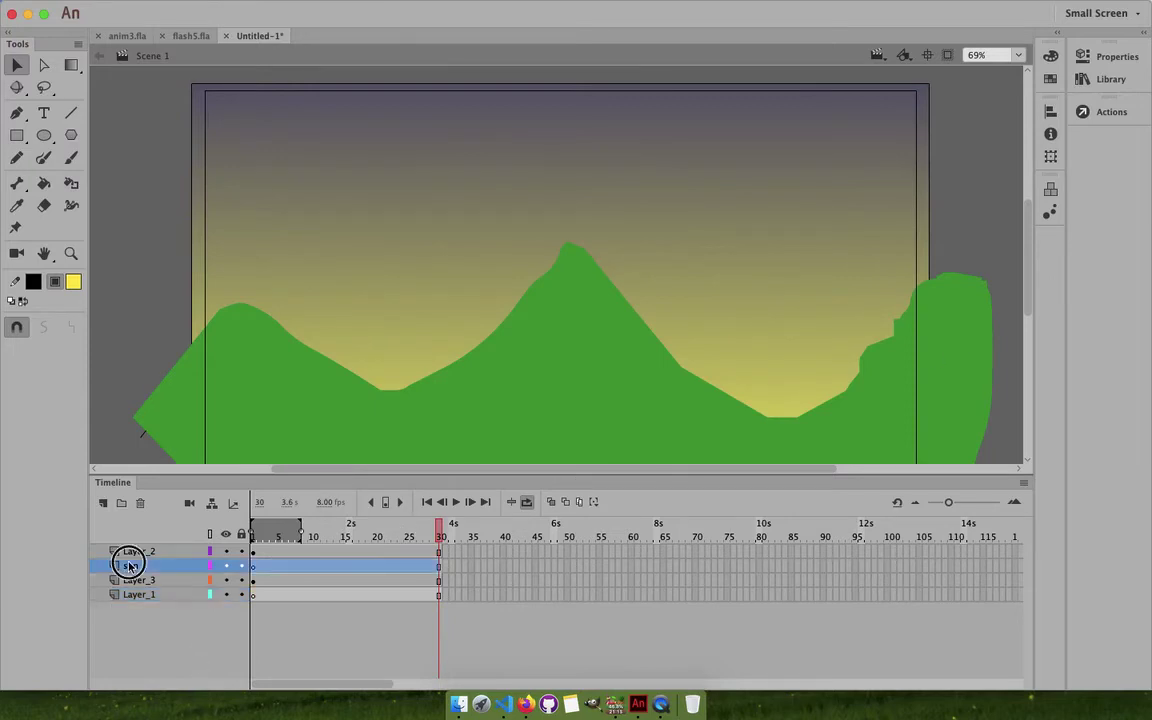
pyautogui.click(254, 573)
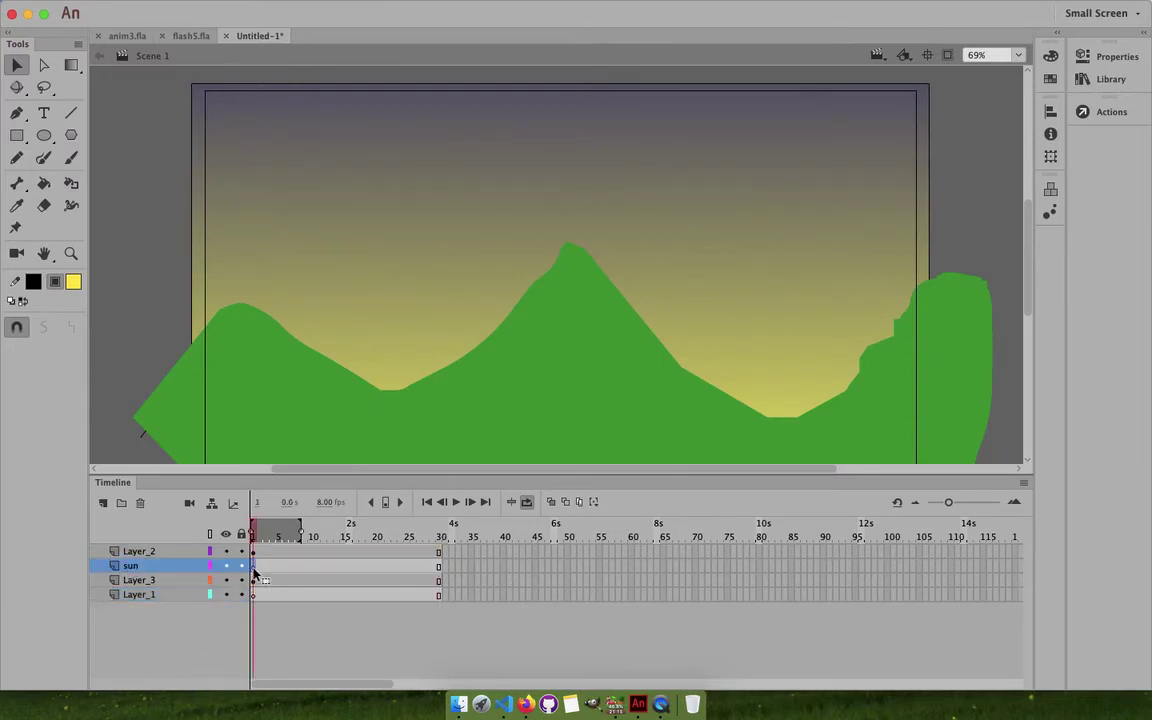
pyautogui.click(140, 505)
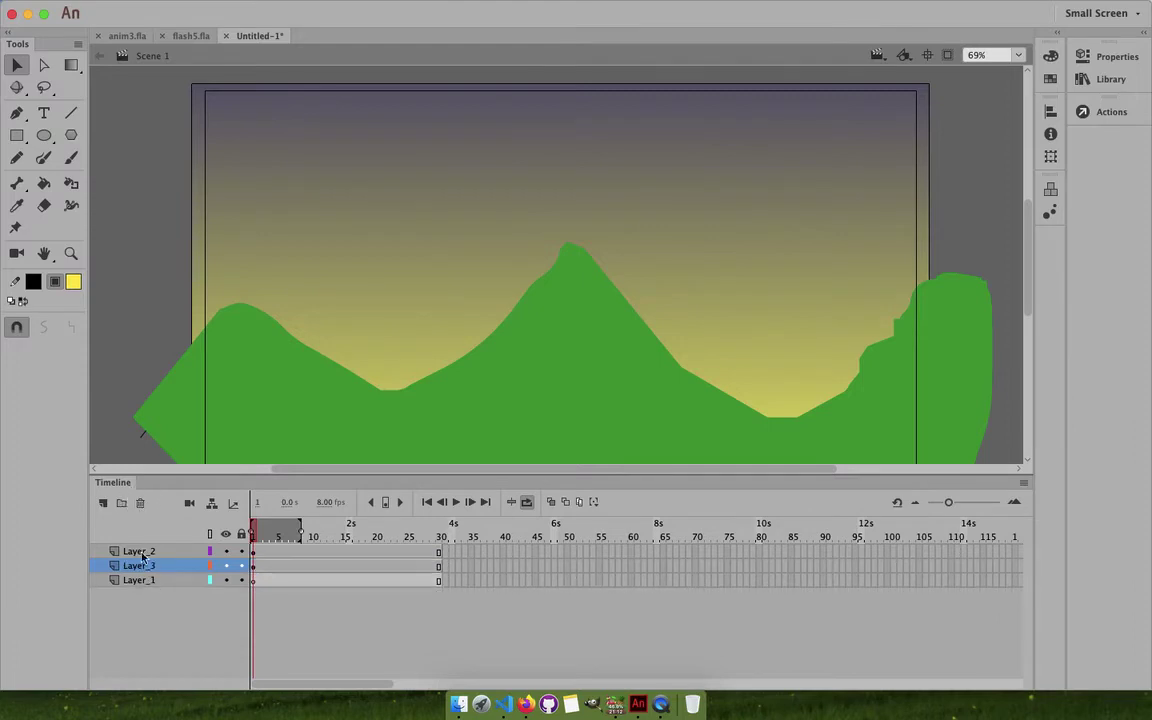
pyautogui.click(102, 504)
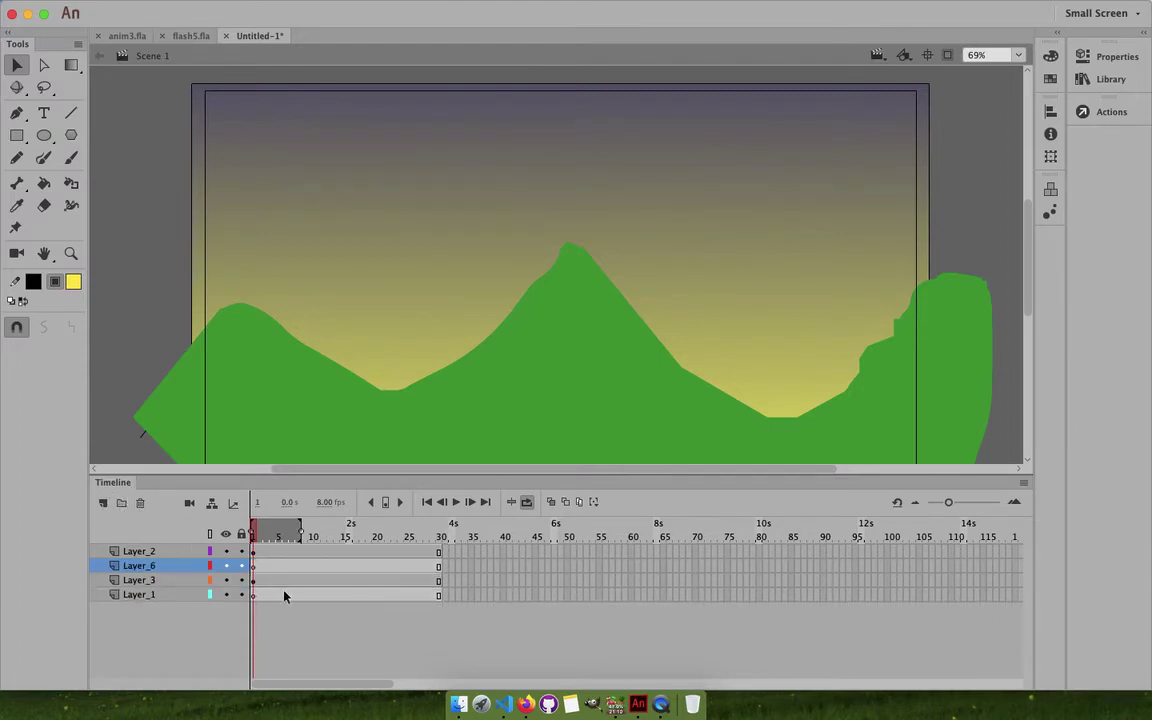
# Place the sun symbol from the library on frame 1 of Layer_6, behind the central mountain peak.
pyautogui.click(254, 568)
pyautogui.click(1093, 80)
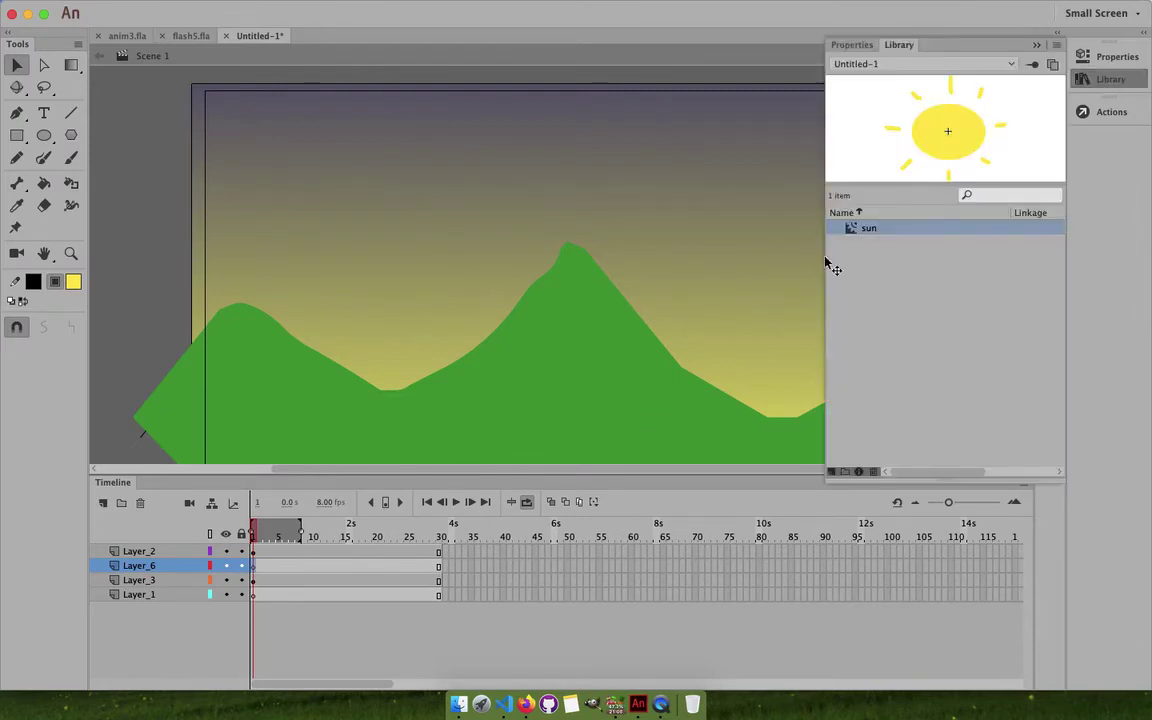
pyautogui.click(872, 229)
pyautogui.moveTo(872, 229); pyautogui.dragTo(575, 300)
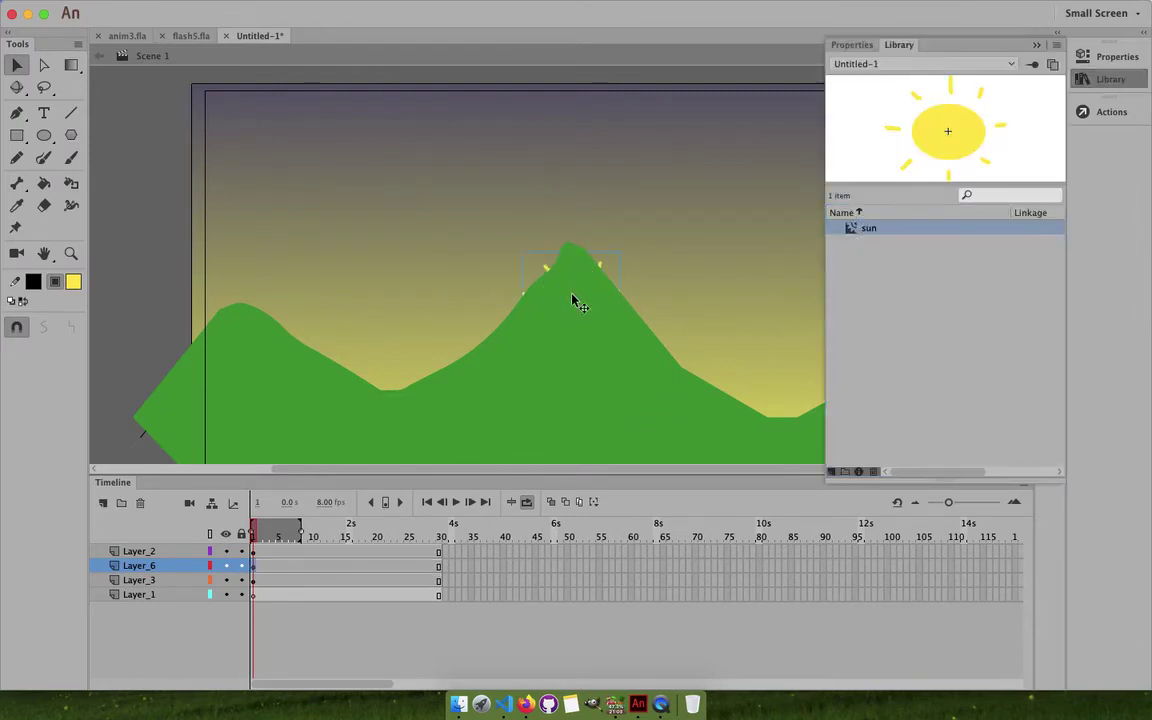
pyautogui.click(1037, 45)
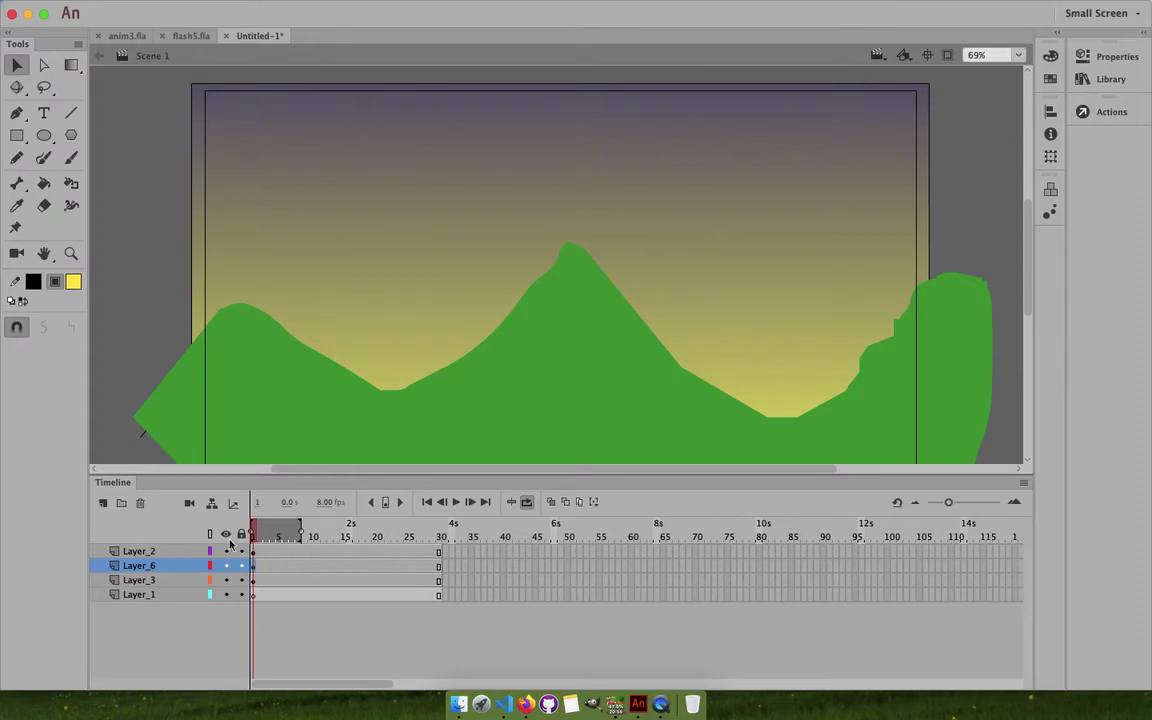
# Insert a keyframe at frame 26 of Layer_6 and switch the stage's preview mode to Outlines.
pyautogui.click(412, 567)
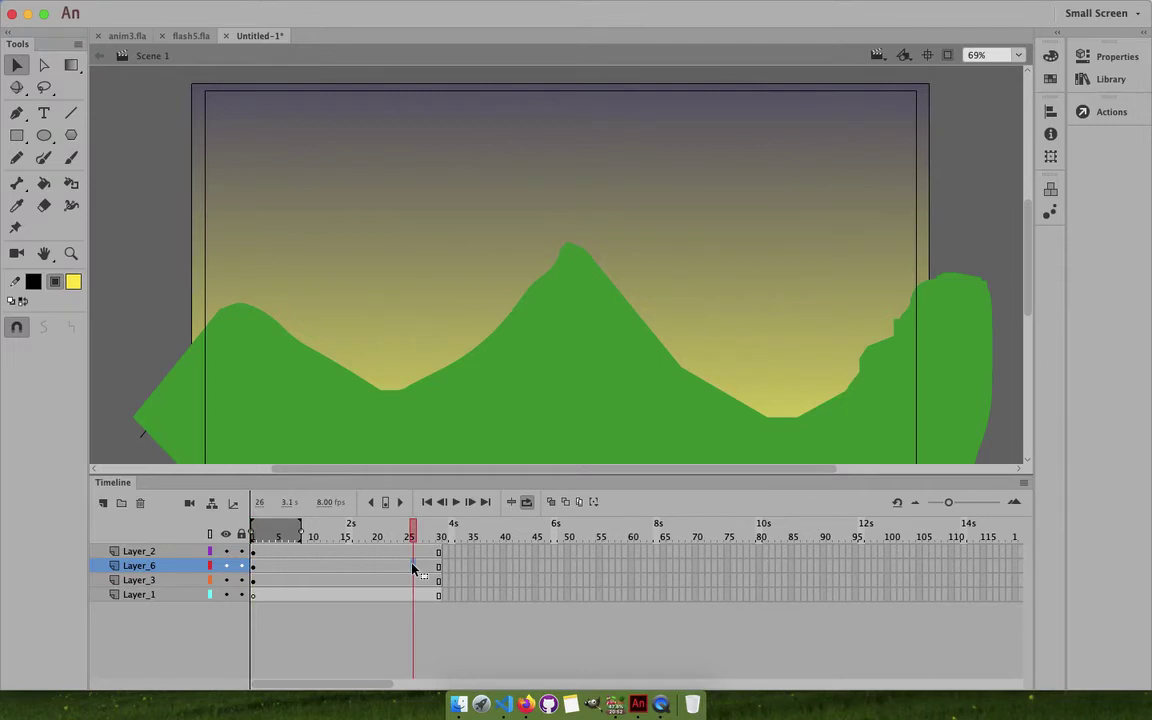
pyautogui.press('F6')
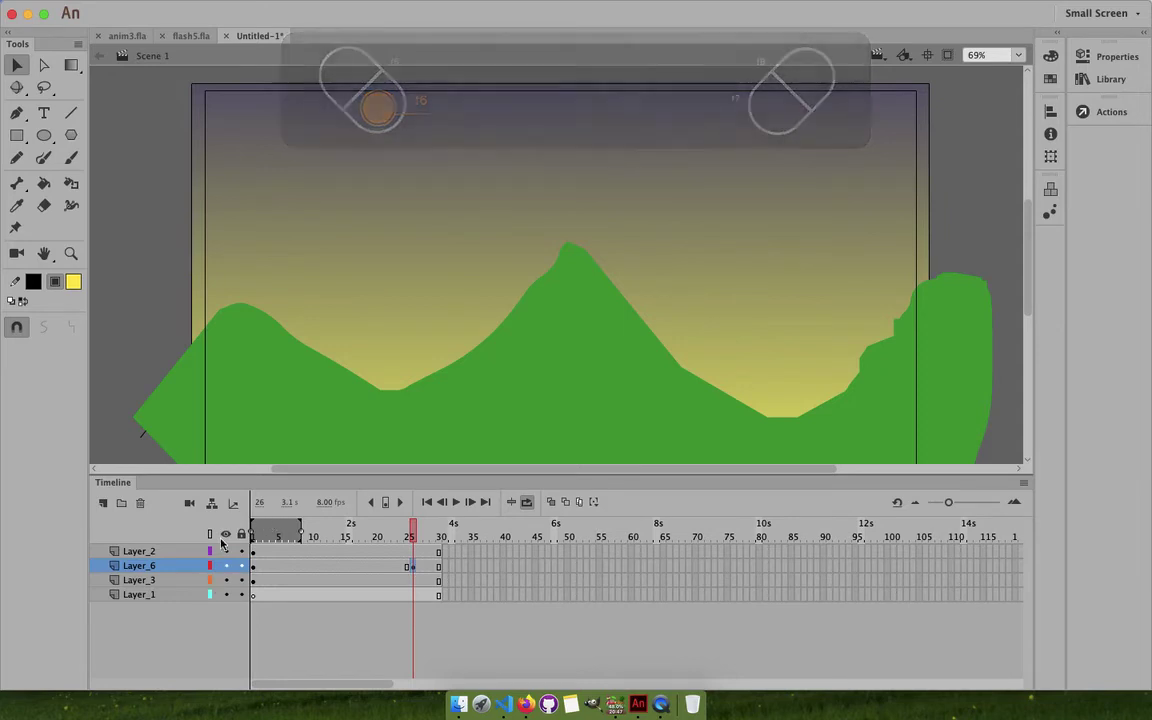
pyautogui.scroll(-5, 456, 328)
pyautogui.scroll(2, 456, 328)
pyautogui.scroll(2, 456, 328)
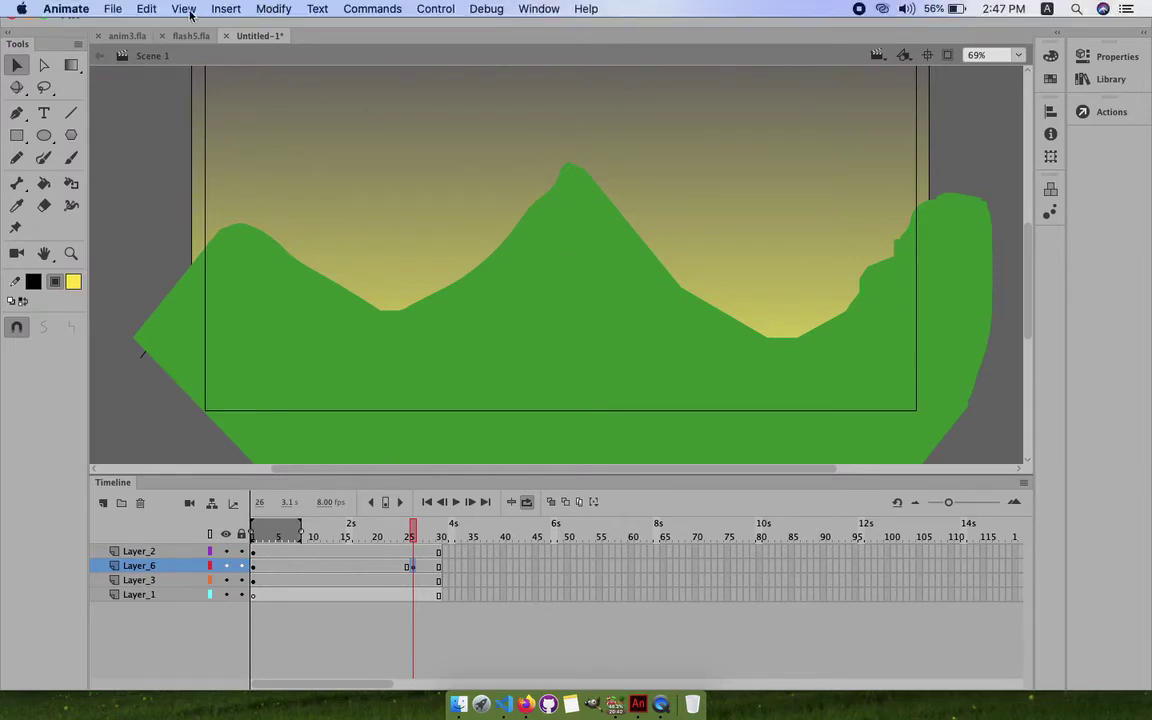
pyautogui.click(184, 9)
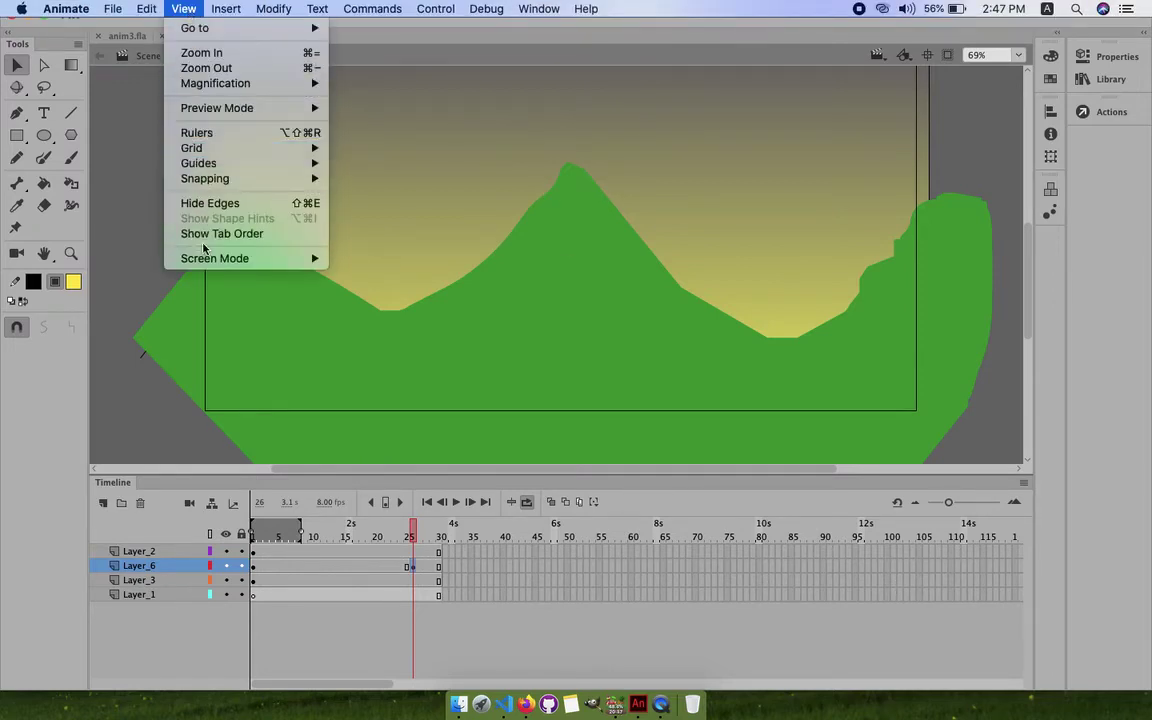
pyautogui.moveTo(190, 105)
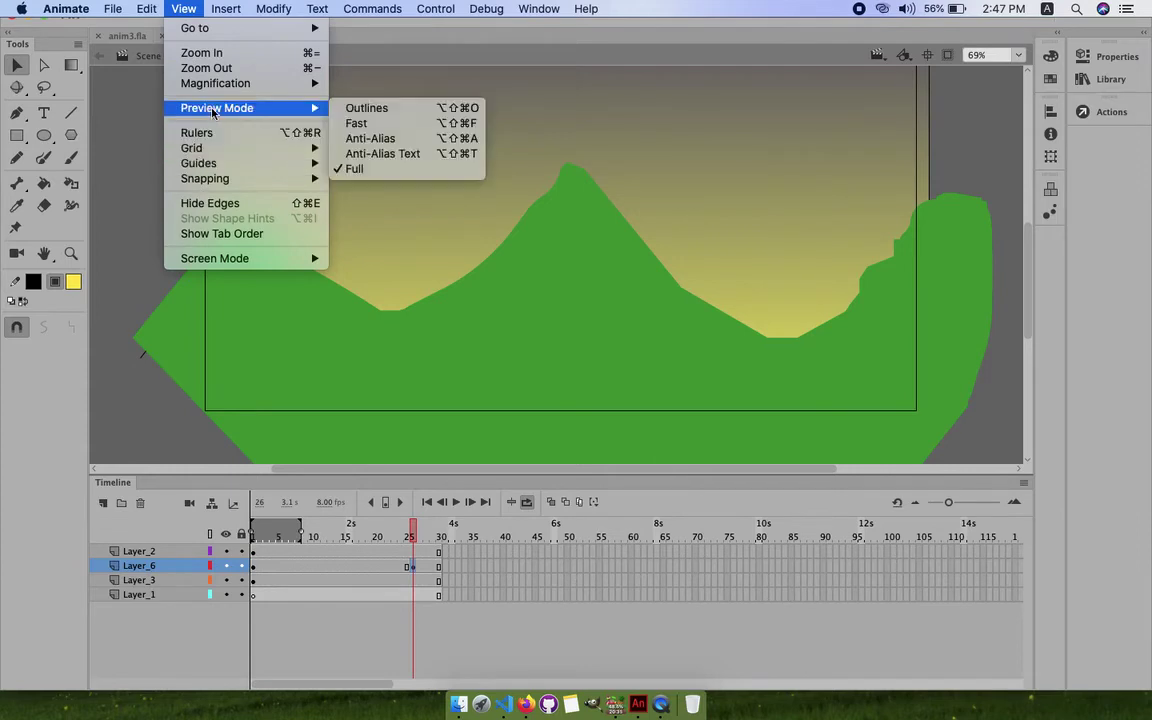
pyautogui.click(399, 108)
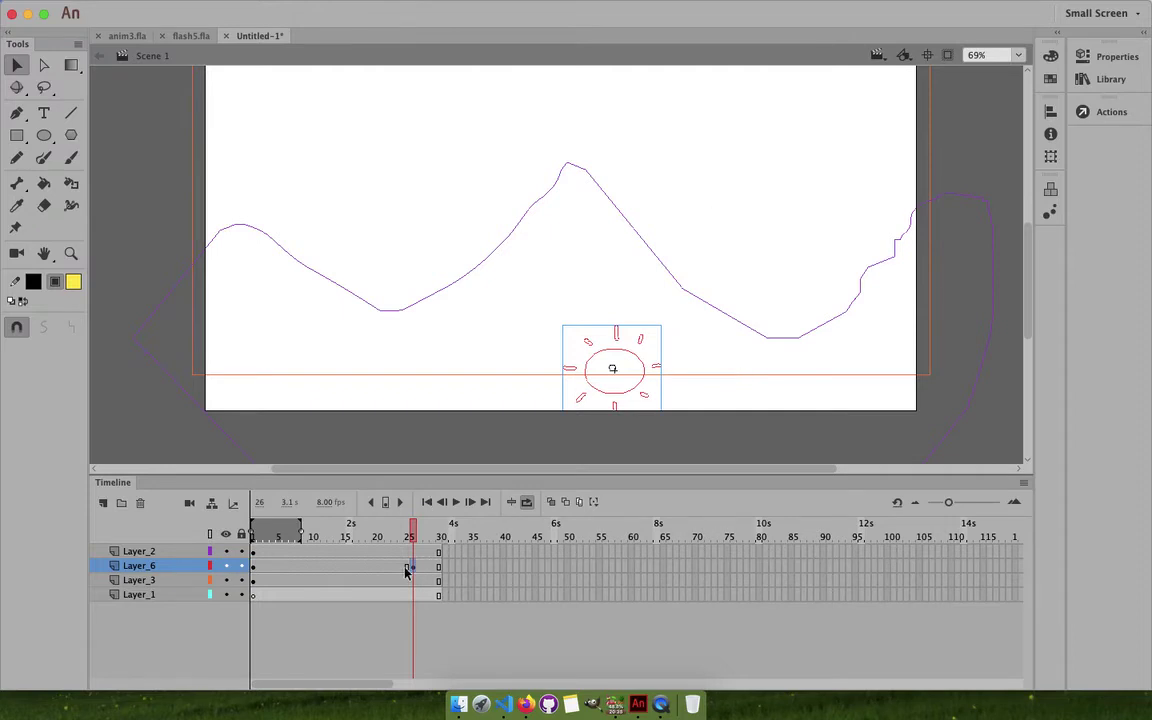
# Move the sun on frame 26 straight up from behind the mountain to just above the central peak.
pyautogui.hotkey('shift', 'Up')
pyautogui.hotkey('shift', 'Up')
pyautogui.hotkey('shift', 'Up')
pyautogui.hotkey('shift', 'Up')
pyautogui.hotkey('shift', 'Up')
pyautogui.hotkey('shift', 'Up')
pyautogui.hotkey('shift', 'Up')
pyautogui.hotkey('shift', 'Up')
pyautogui.hotkey('shift', 'Up')
pyautogui.hotkey('shift', 'Up')
pyautogui.hotkey('shift', 'Up')
pyautogui.hotkey('shift', 'Up')
pyautogui.hotkey('shift', 'Up')
pyautogui.hotkey('shift', 'Up')
pyautogui.hotkey('shift', 'Up')
pyautogui.hotkey('shift', 'Up')
pyautogui.hotkey('shift', 'Up')
pyautogui.hotkey('shift', 'Up')
pyautogui.hotkey('shift', 'Up')
pyautogui.hotkey('shift', 'Up')
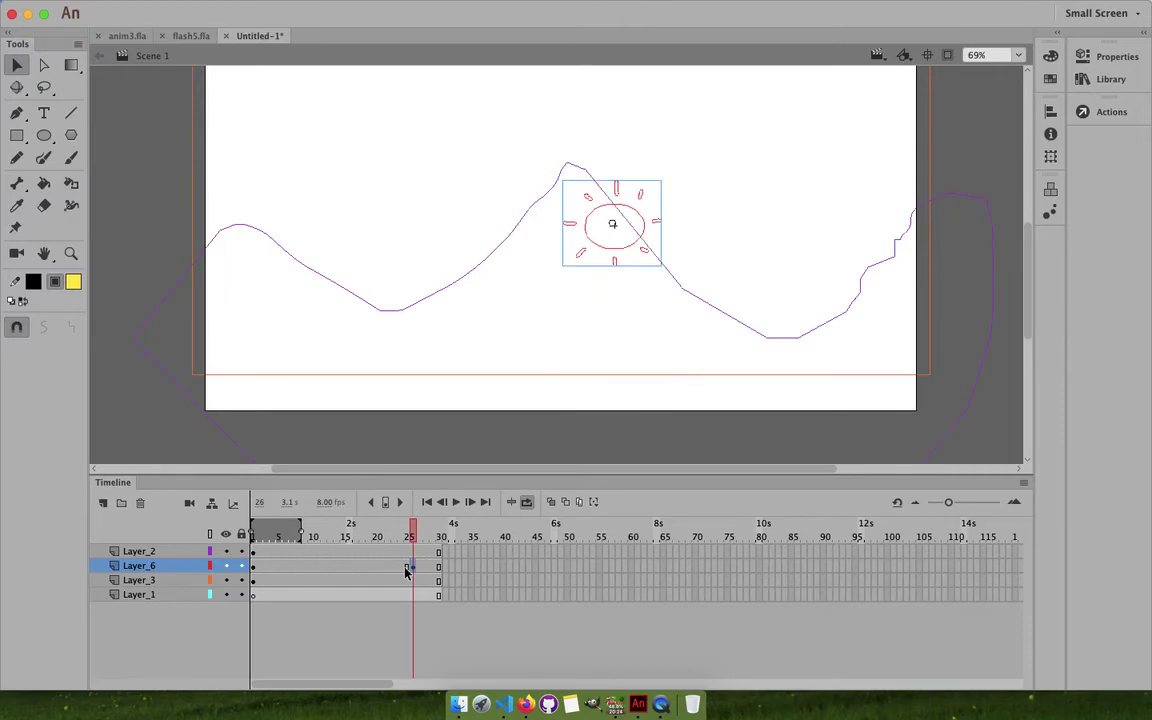
pyautogui.hotkey('shift', 'Up')
pyautogui.hotkey('shift', 'Up')
pyautogui.hotkey('shift', 'Up')
pyautogui.hotkey('shift', 'Up')
pyautogui.hotkey('shift', 'Up')
pyautogui.hotkey('shift', 'Up')
pyautogui.hotkey('shift', 'Up')
pyautogui.hotkey('shift', 'Up')
pyautogui.hotkey('shift', 'Up')
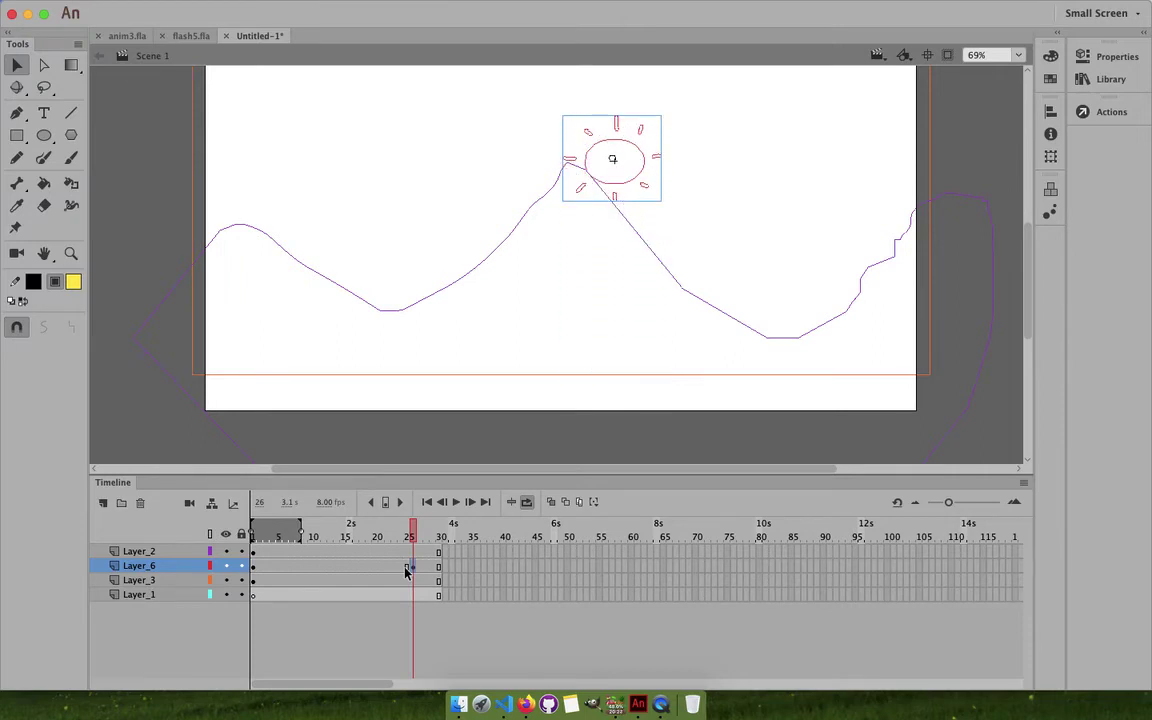
pyautogui.hotkey('shift', 'Up')
pyautogui.hotkey('shift', 'Up')
pyautogui.hotkey('shift', 'Up')
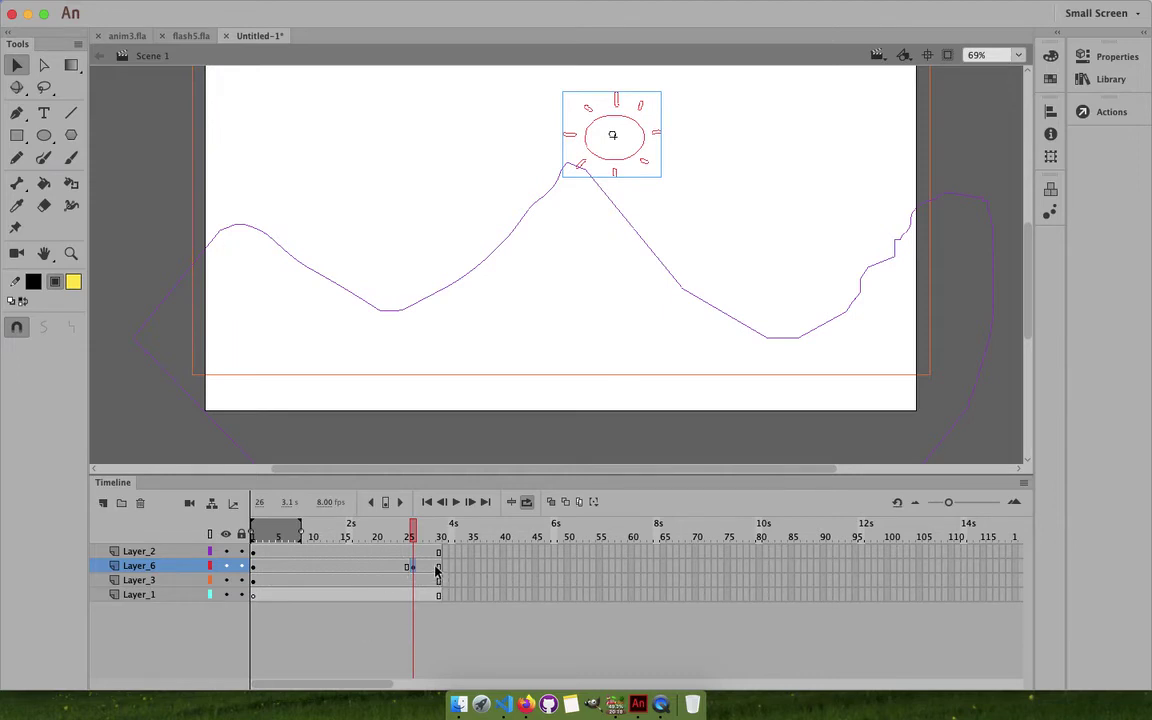
# Insert a keyframe at frame 29 of Layer_6 and move its sun higher, clear of the central peak.
pyautogui.click(437, 568)
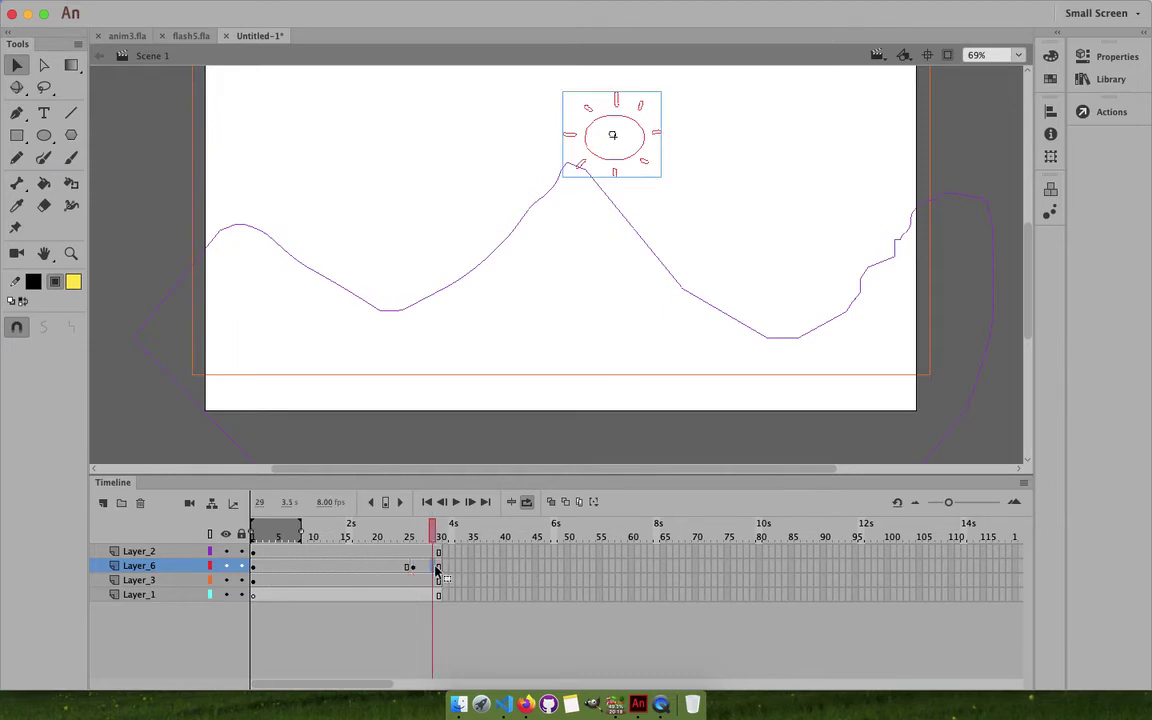
pyautogui.press('F6')
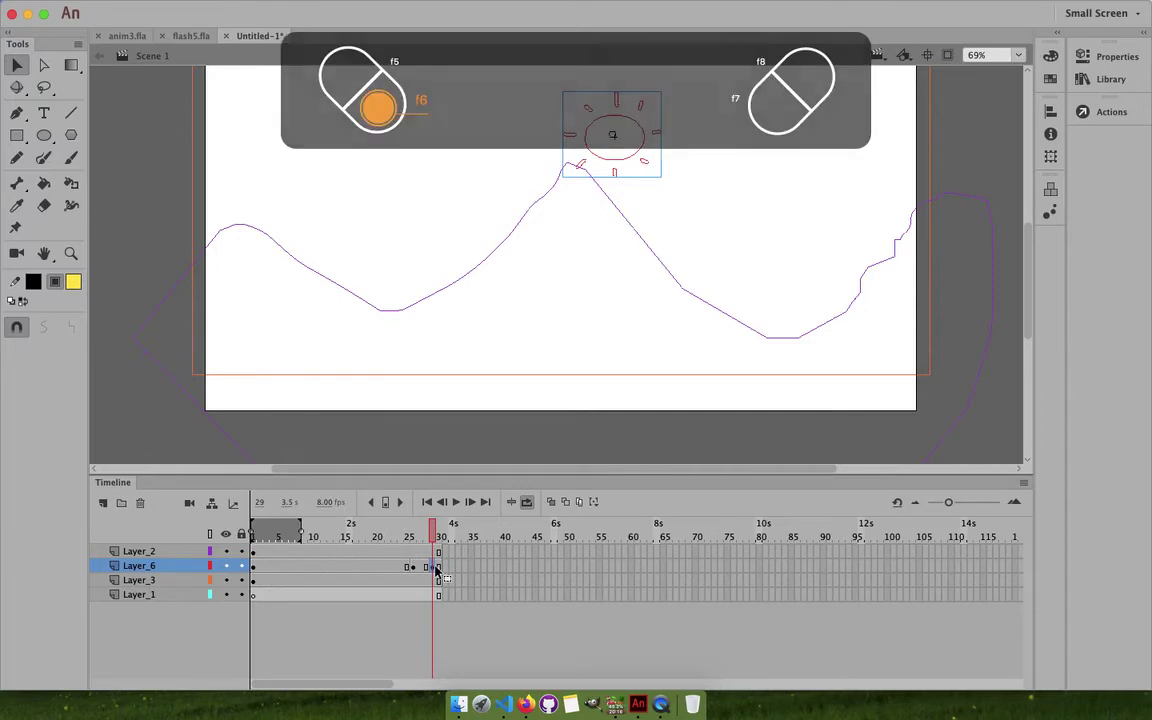
pyautogui.hotkey('shift', 'Up')
pyautogui.hotkey('shift', 'Up')
pyautogui.hotkey('shift', 'Up')
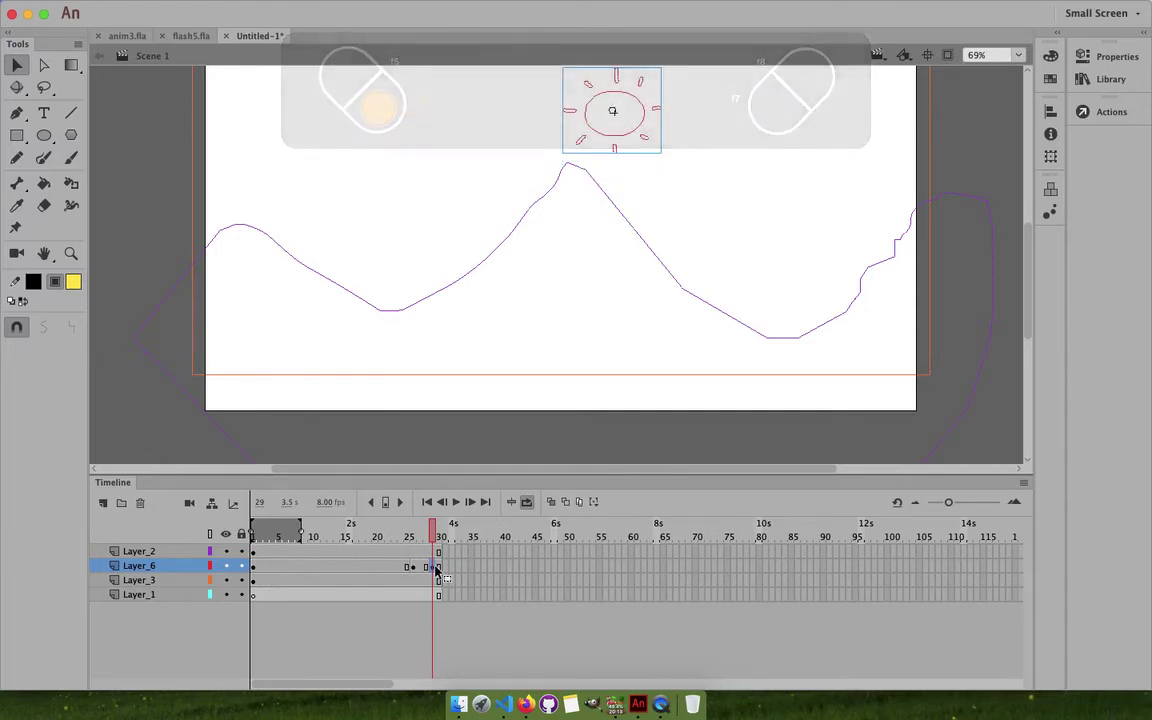
pyautogui.hotkey('shift', 'Up')
pyautogui.hotkey('shift', 'Up')
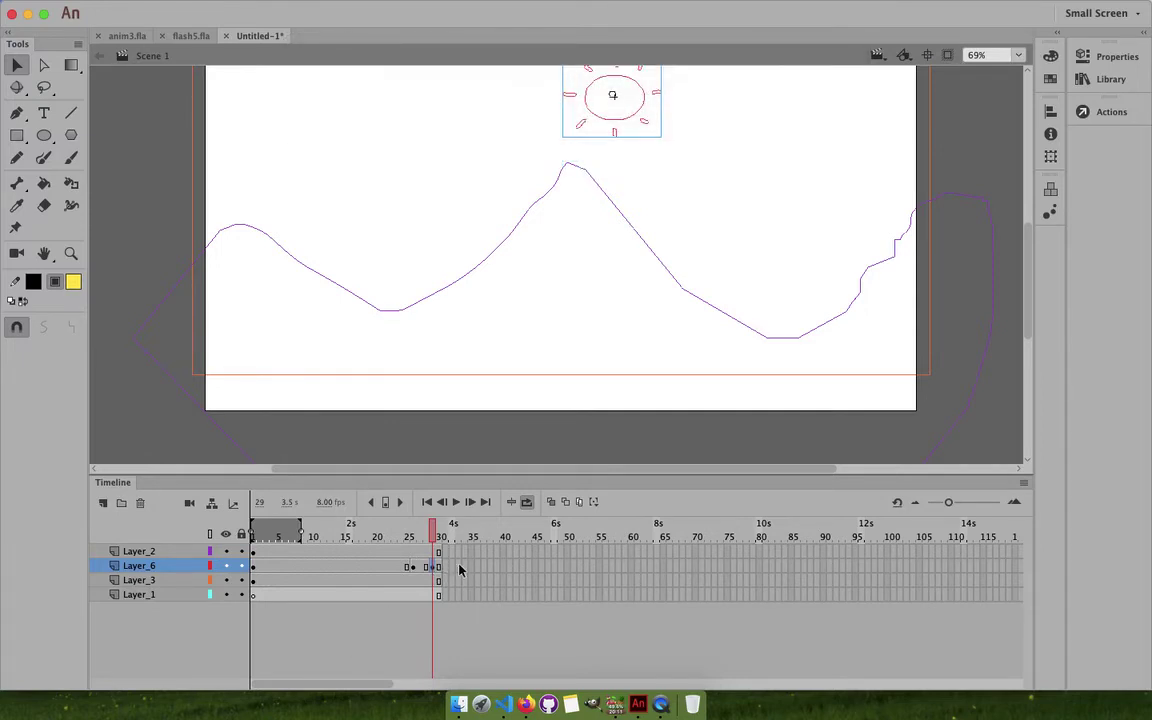
# Insert a keyframe at frame 35 of Layer_6 and move its sun further up the sky.
pyautogui.click(471, 567)
pyautogui.press('F6')
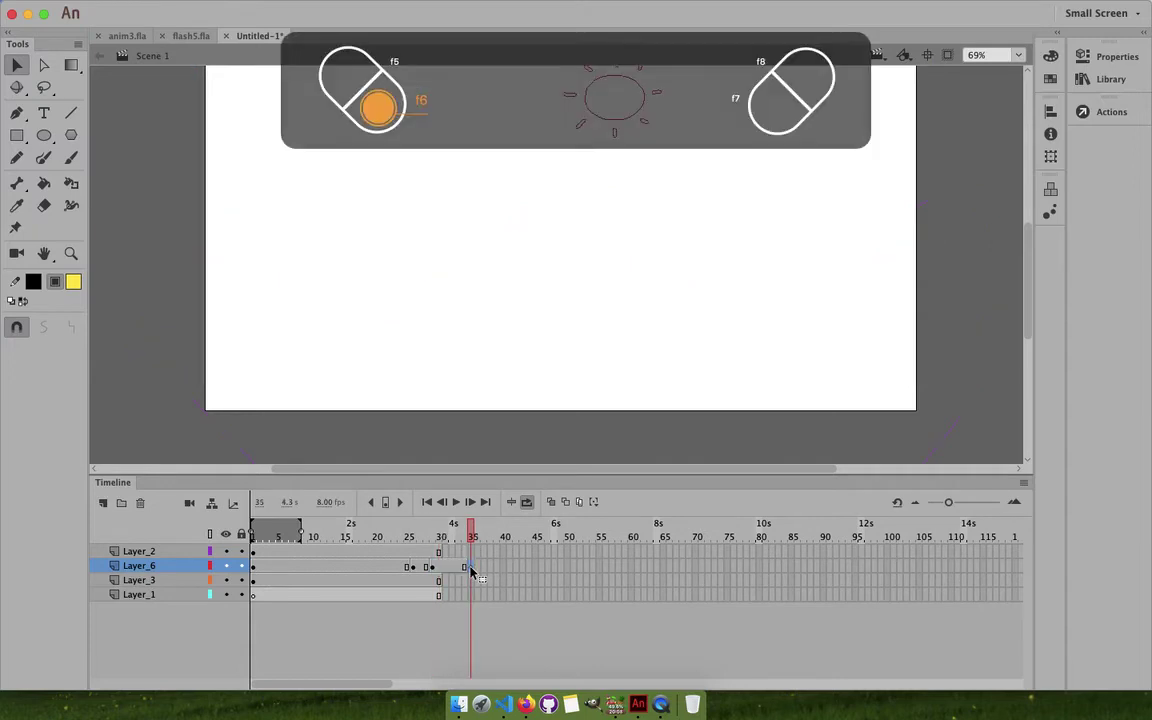
pyautogui.click(471, 567)
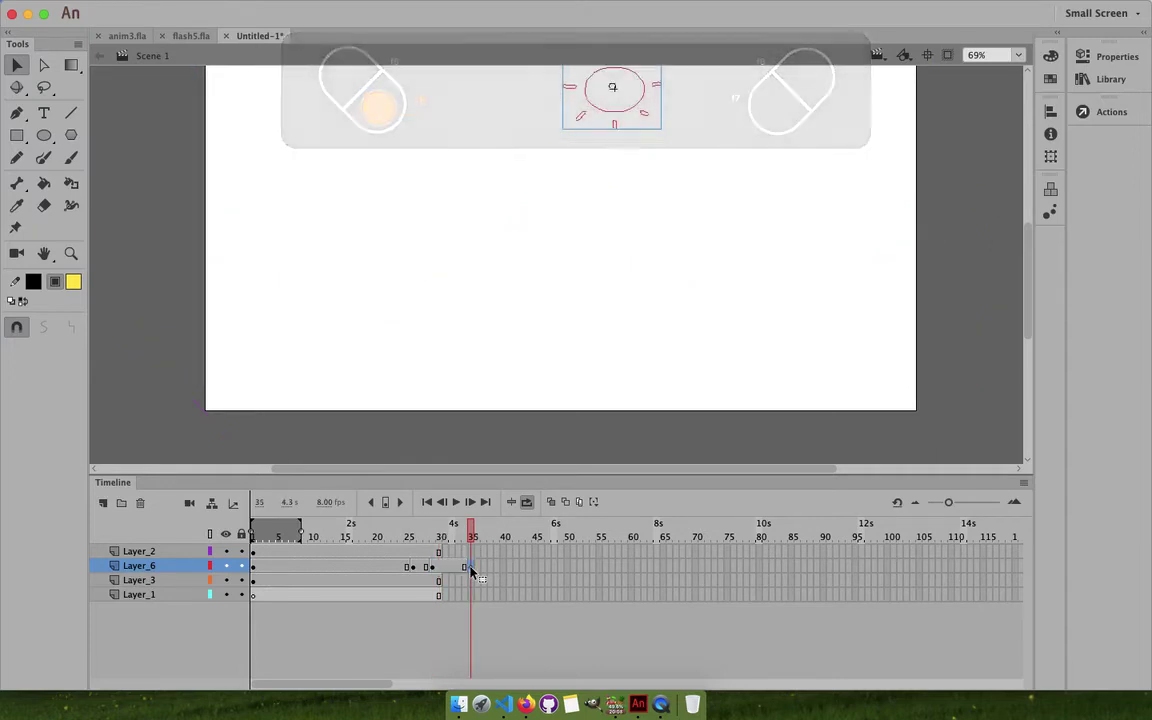
pyautogui.hotkey('shift', 'Up')
pyautogui.hotkey('shift', 'Up')
pyautogui.hotkey('shift', 'Up')
pyautogui.hotkey('shift', 'Up')
pyautogui.hotkey('shift', 'Up')
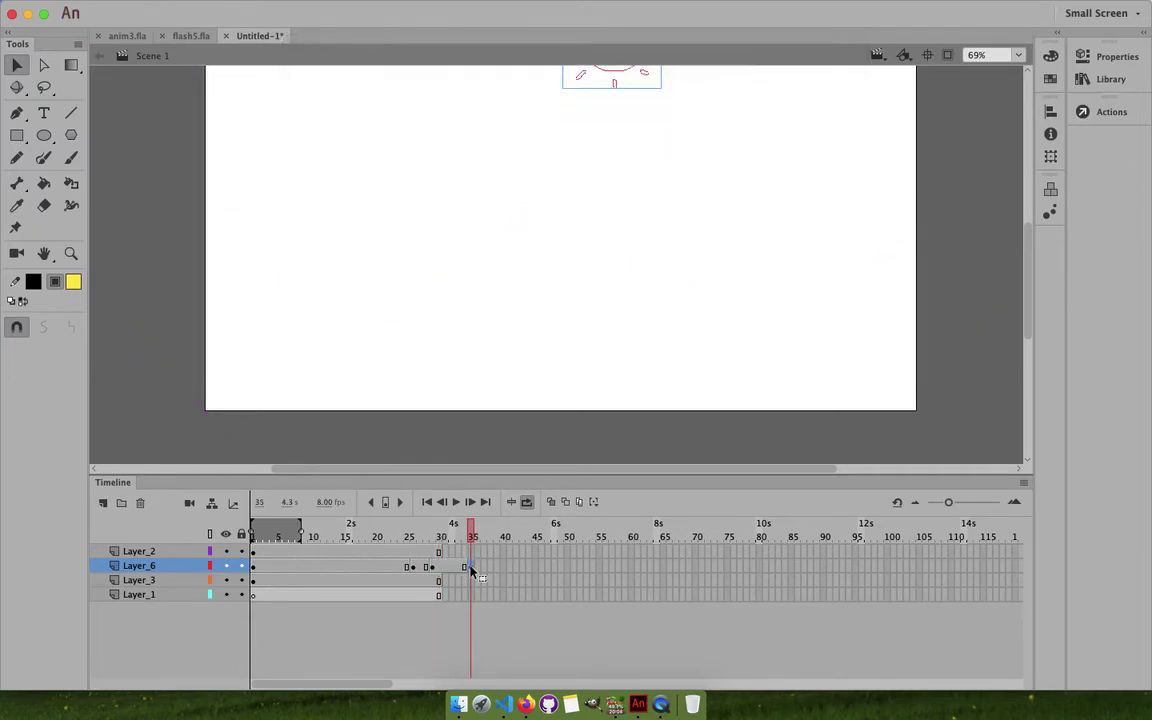
# Insert a keyframe at frame 40 of Layer_6 with the sun raised further, and frame 40 keyframes on the other three layers.
pyautogui.click(506, 569)
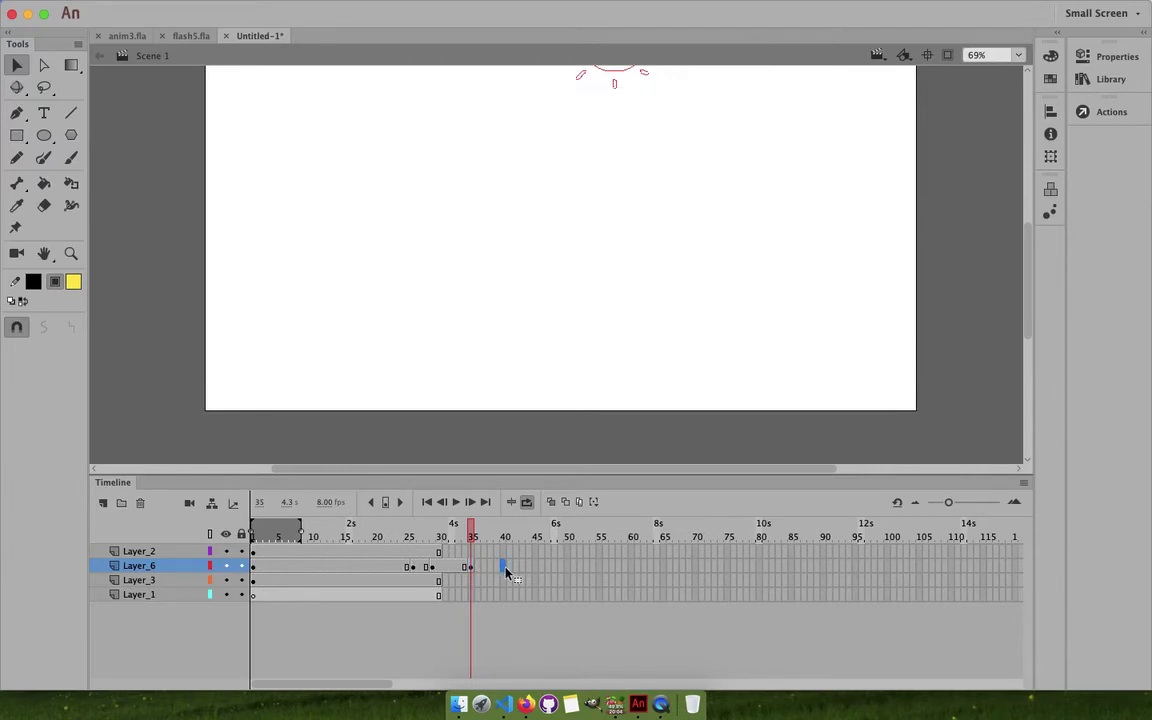
pyautogui.press('F6')
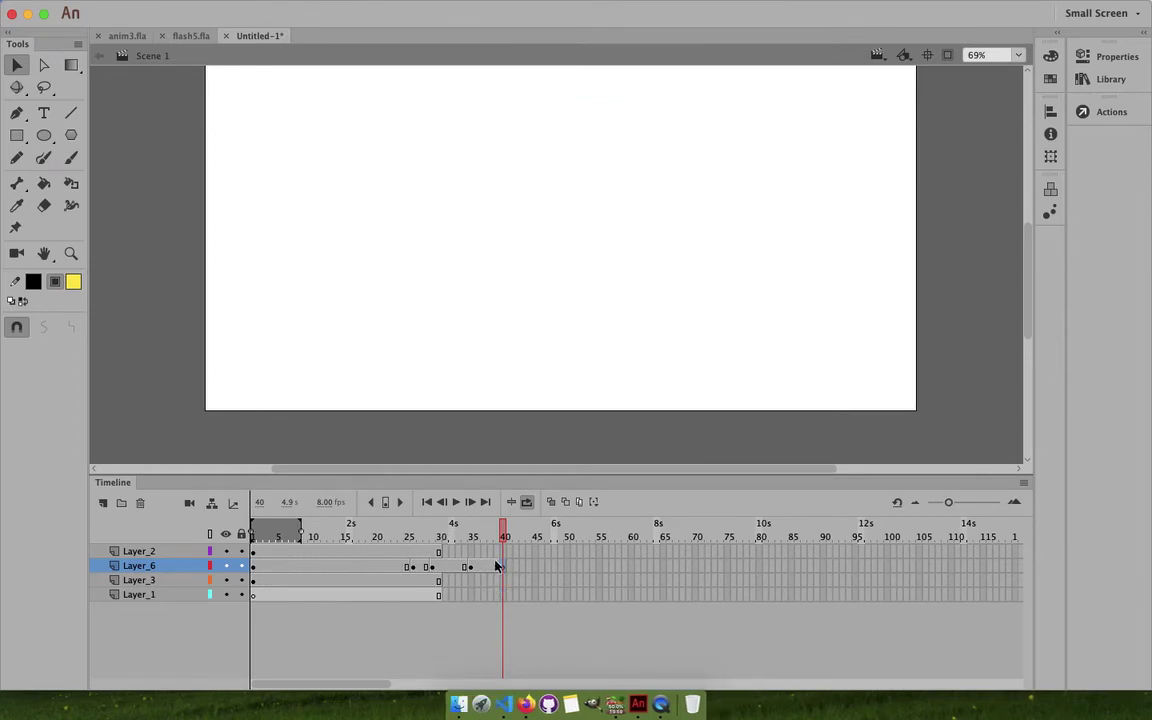
pyautogui.click(505, 551)
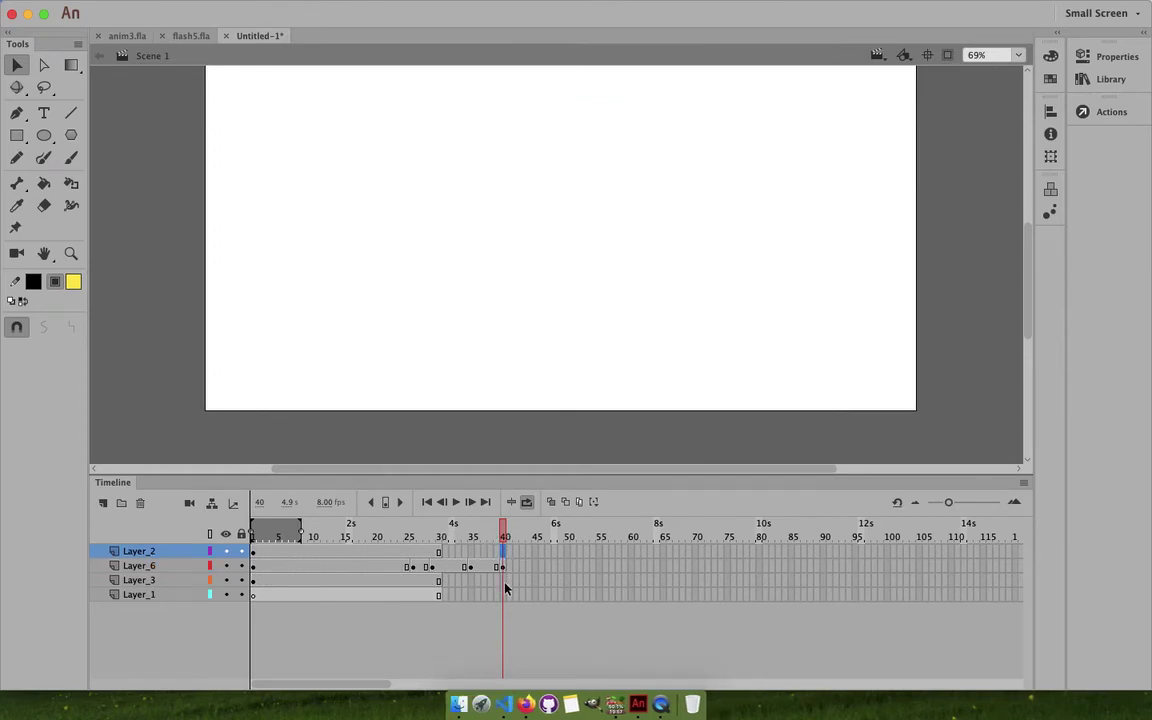
pyautogui.keyDown('shift'); pyautogui.click(504, 580); pyautogui.keyUp('shift')
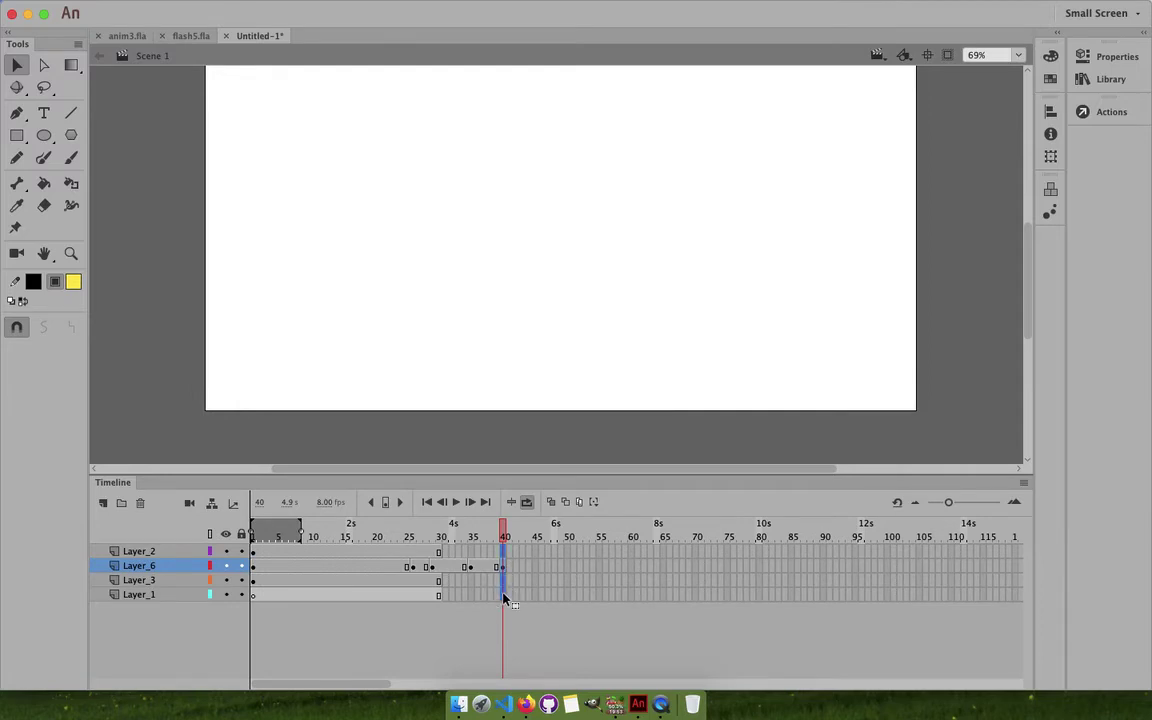
pyautogui.press('F5')
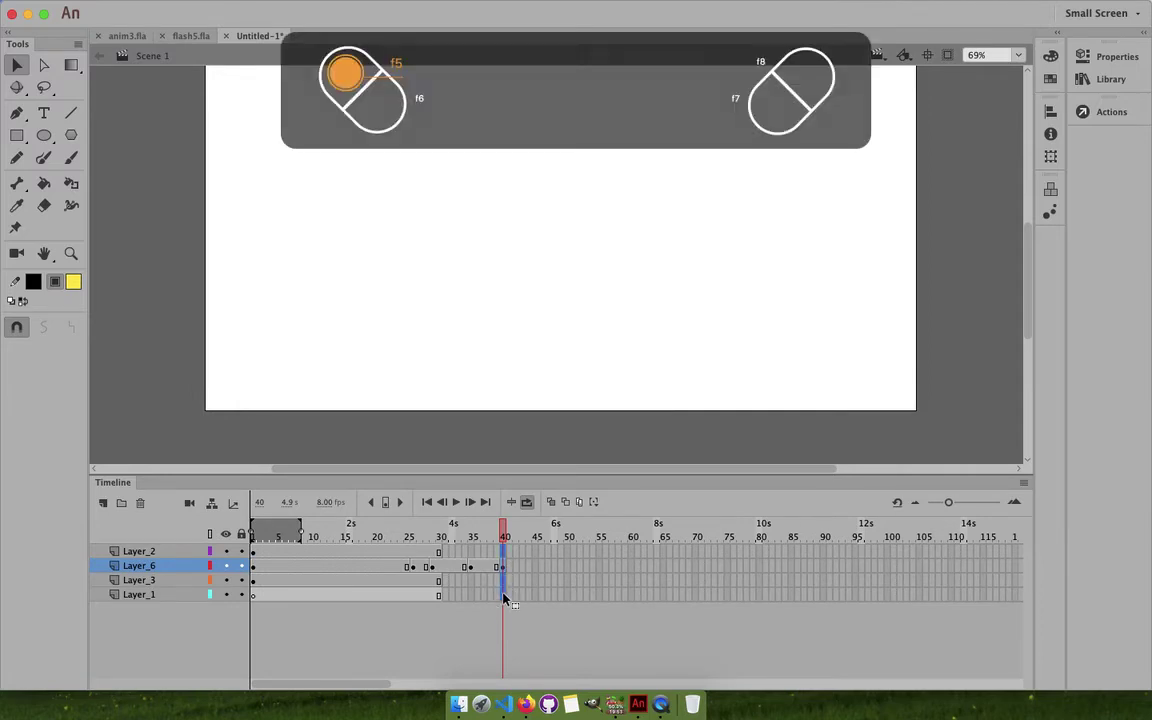
pyautogui.press('F5')
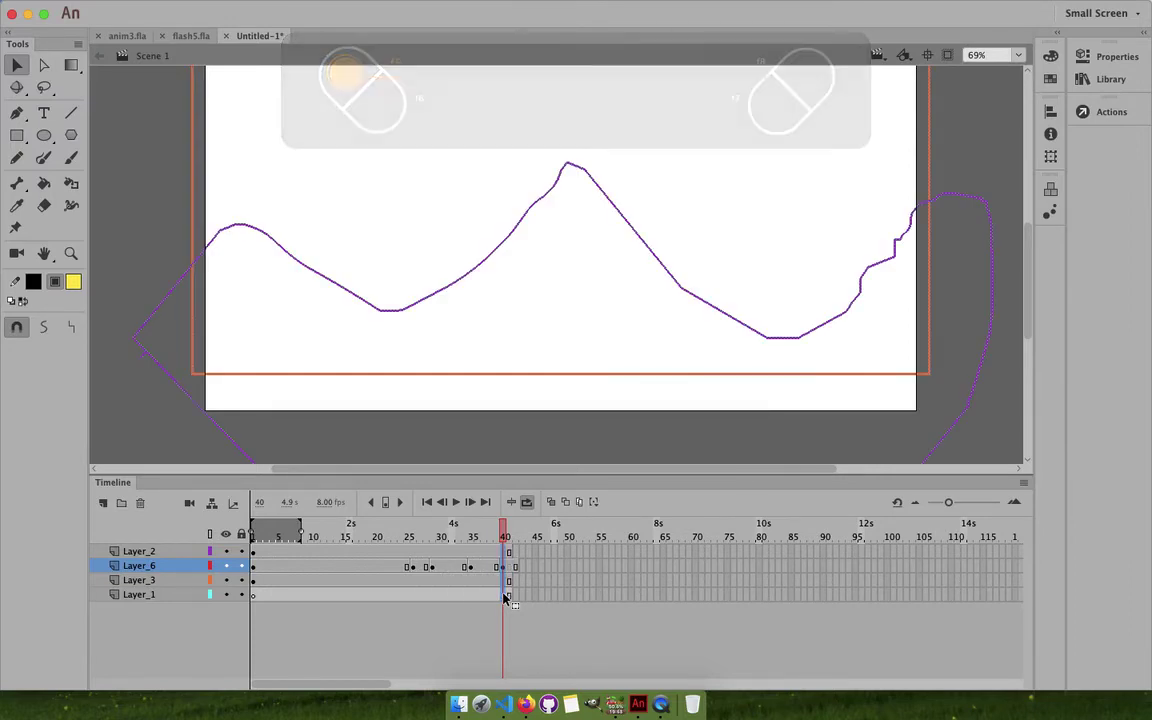
pyautogui.moveTo(505, 597); pyautogui.dragTo(503, 597)
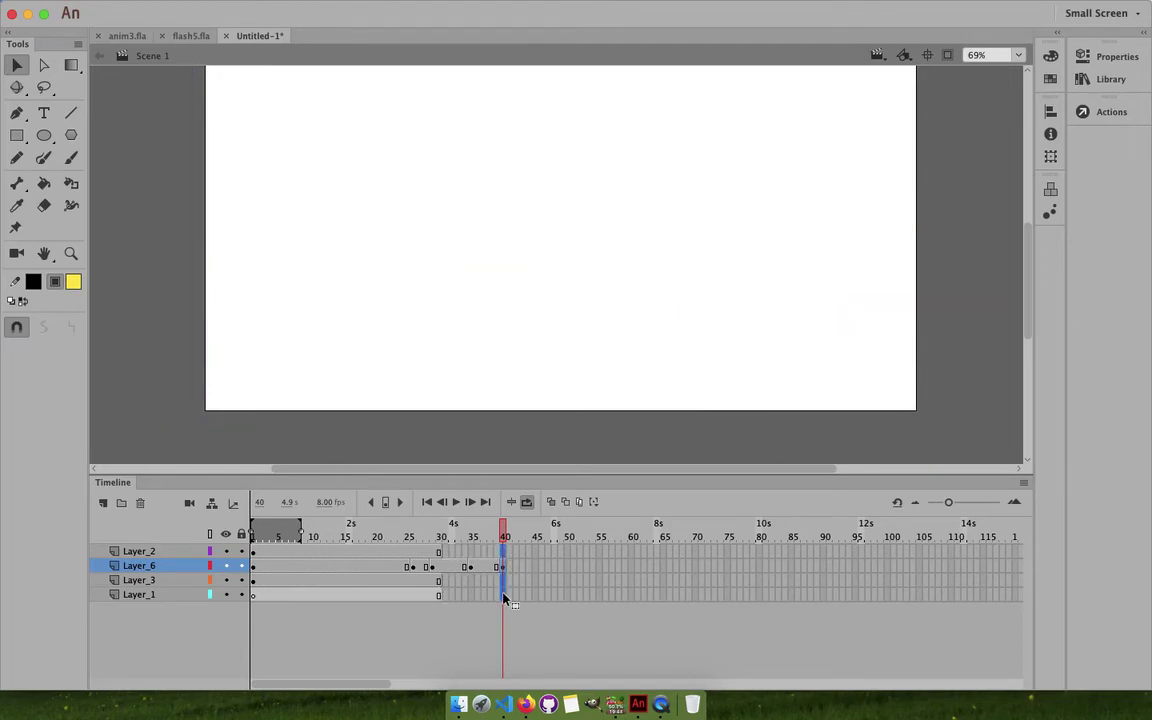
pyautogui.click(504, 597)
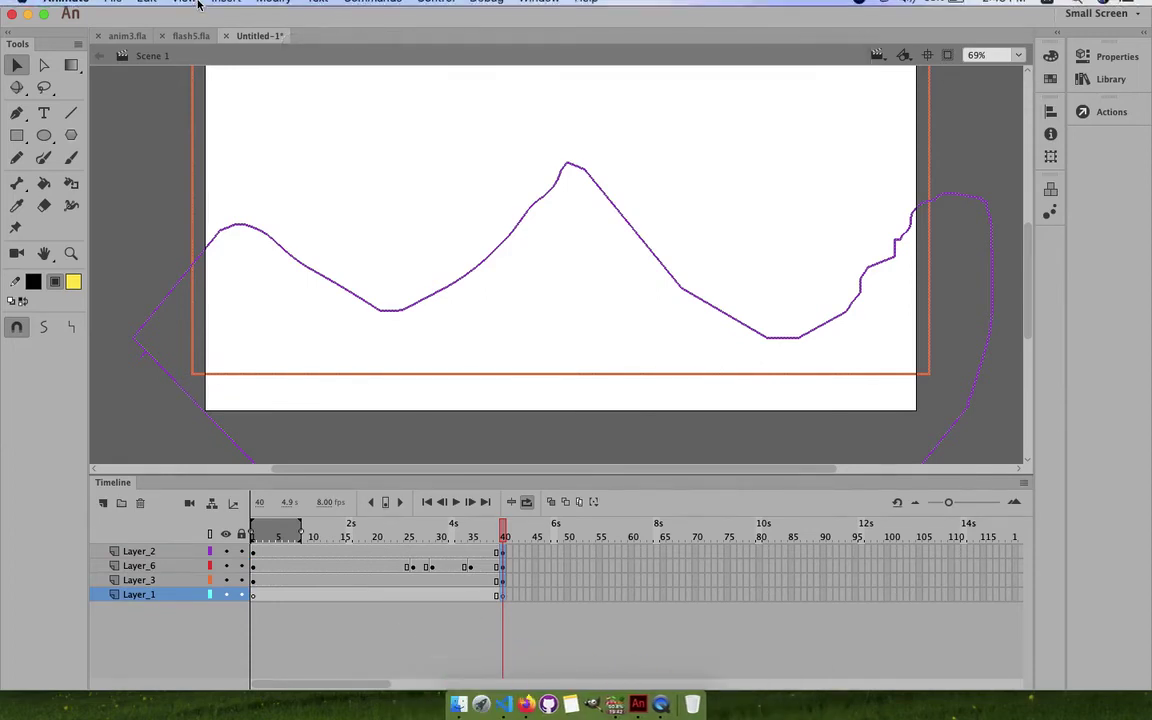
# Set the stage's preview mode back to Full and test the movie once.
pyautogui.click(184, 9)
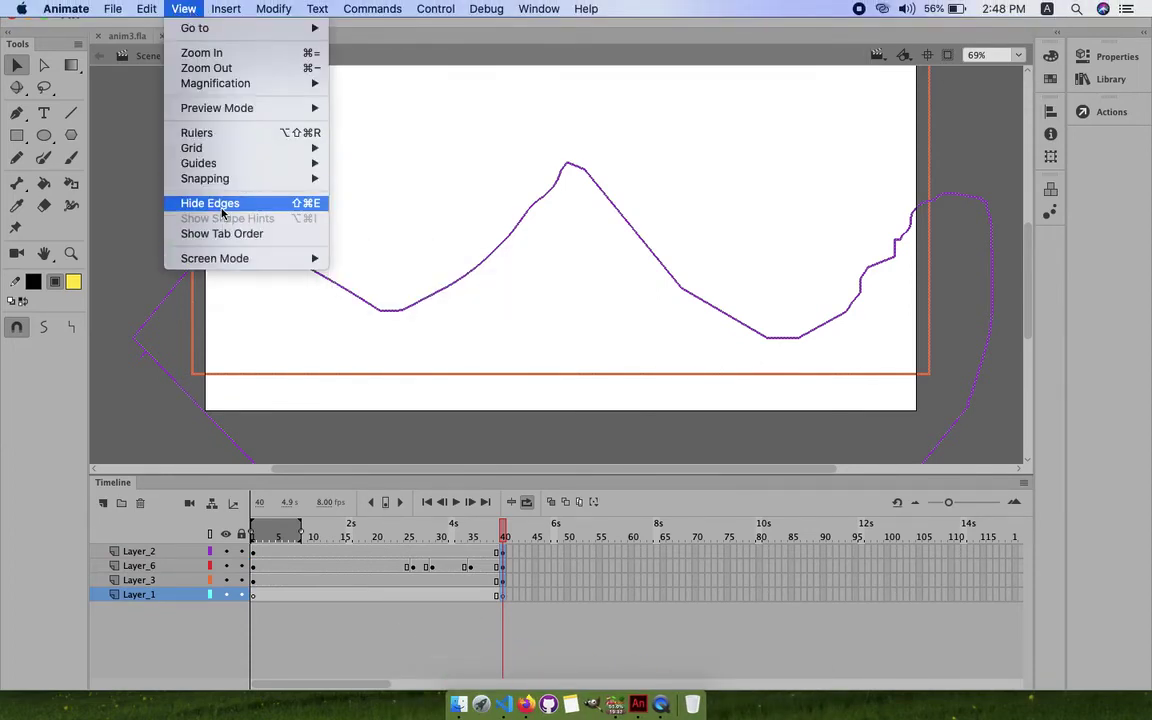
pyautogui.moveTo(220, 106)
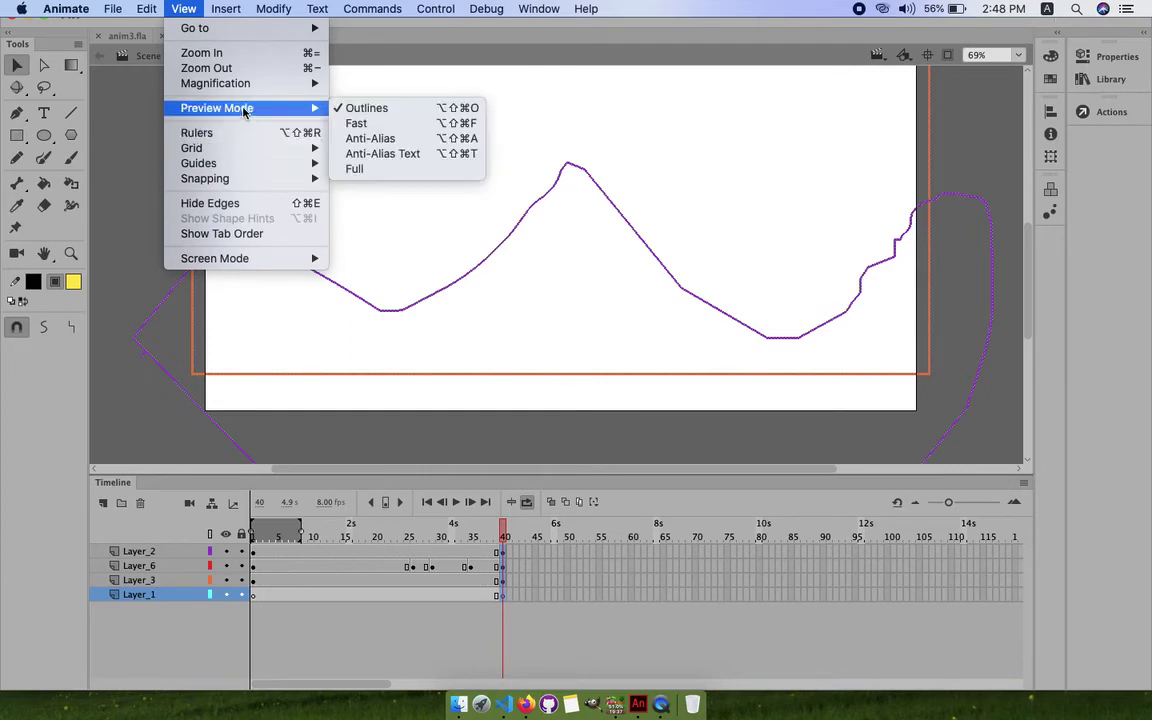
pyautogui.click(353, 170)
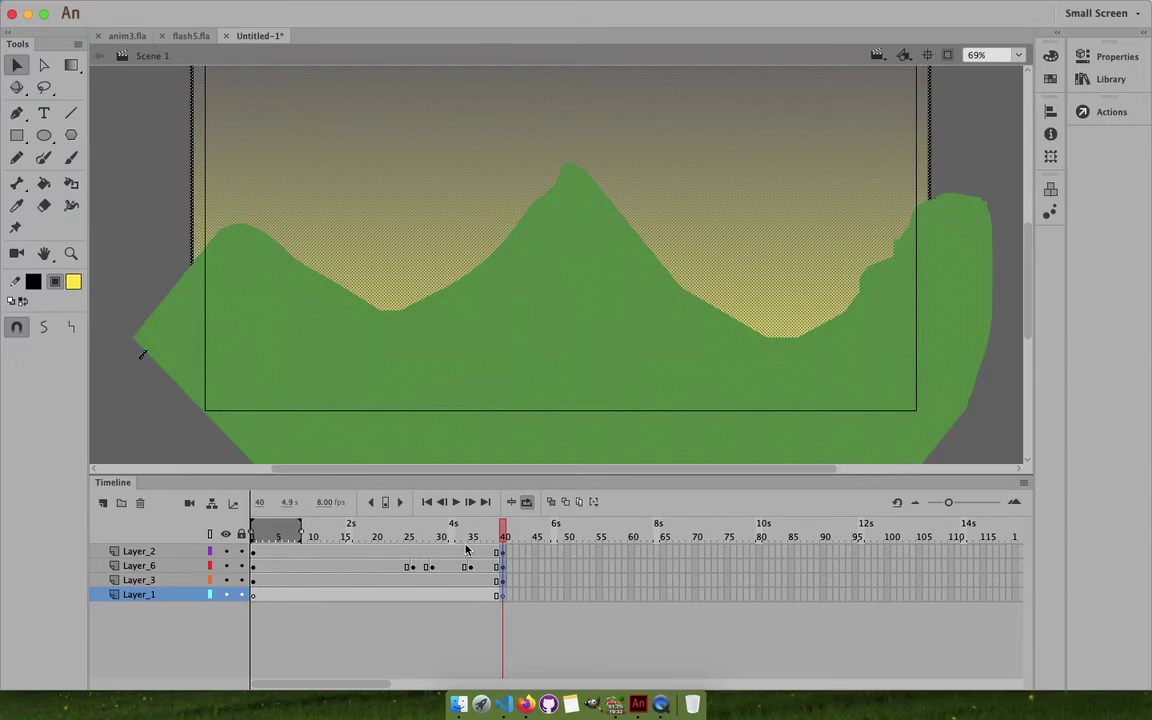
pyautogui.press('super+Return')
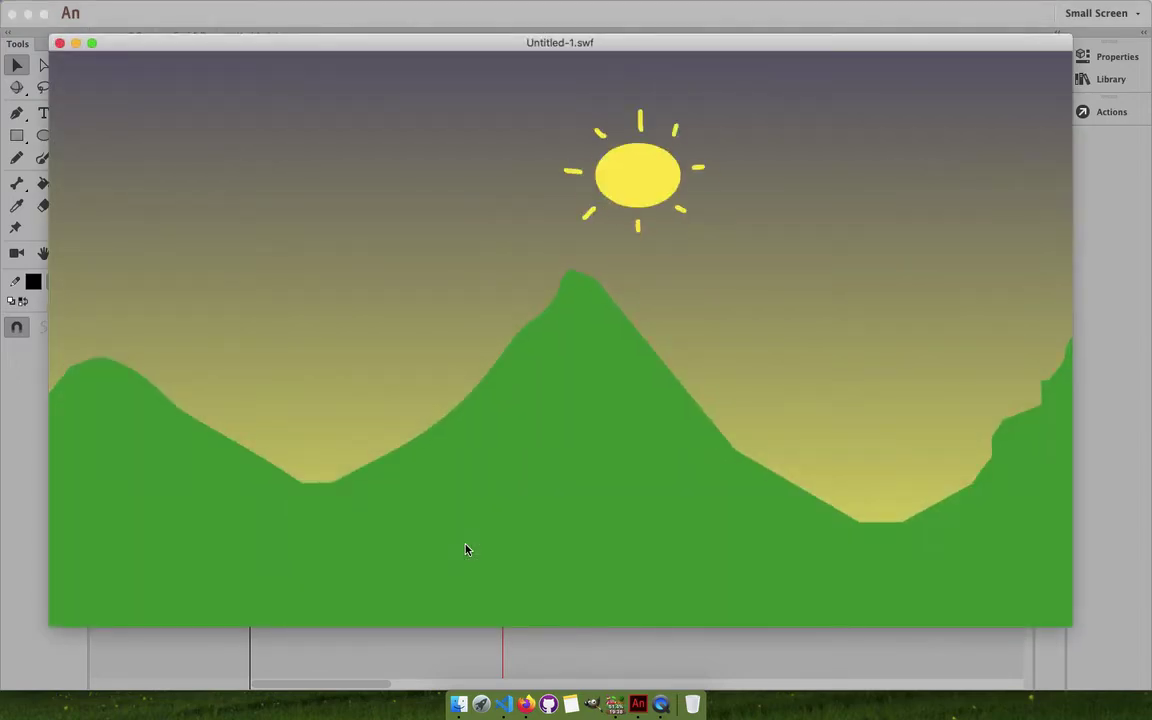
pyautogui.click(59, 43)
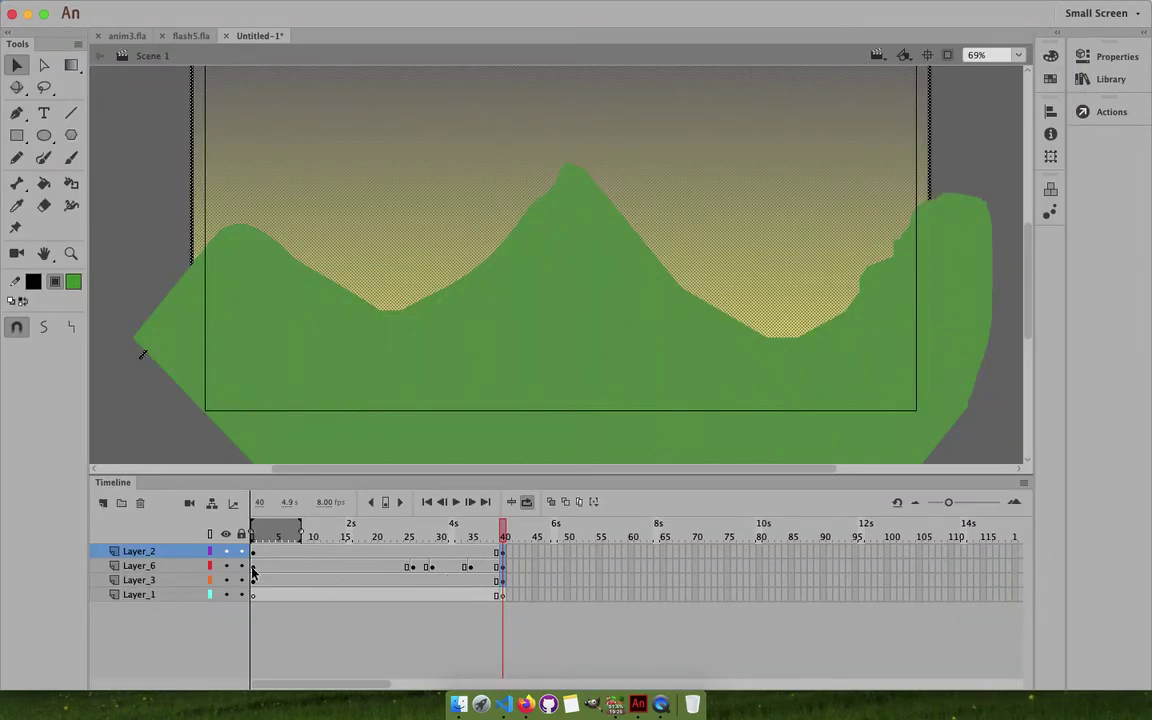
# Create a classic tween across frames 1 to 40 of Layer_6 so the sun rises smoothly.
pyautogui.click(253, 567)
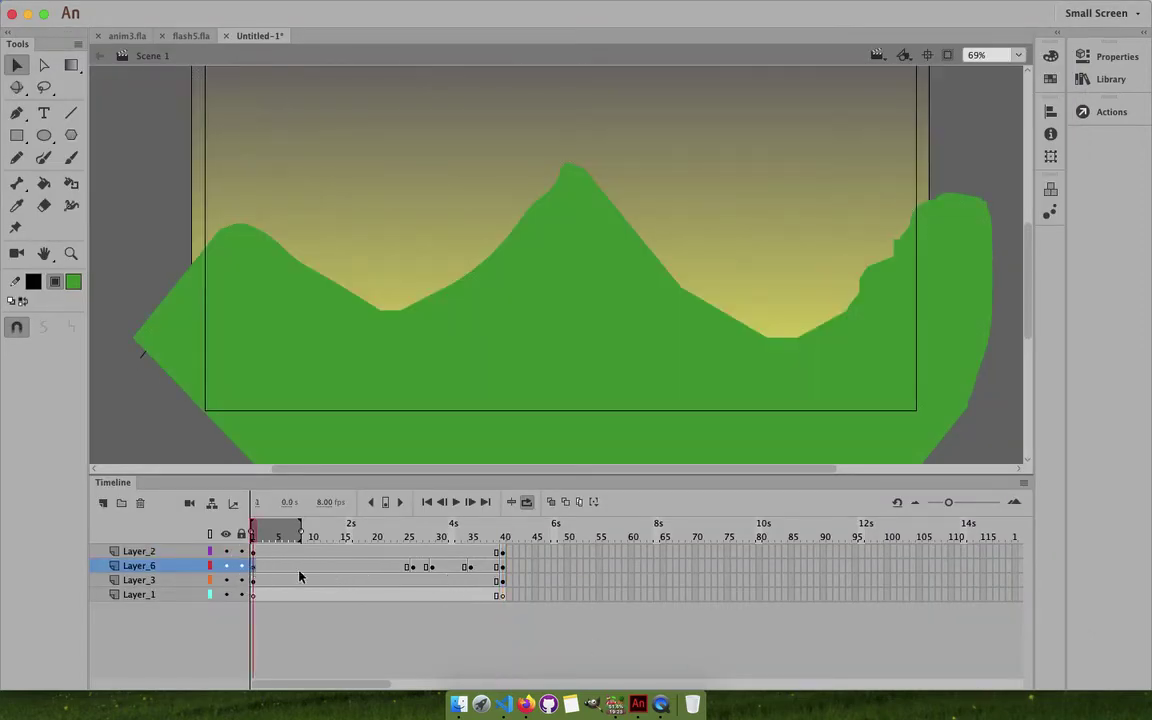
pyautogui.keyDown('shift'); pyautogui.click(503, 567); pyautogui.keyUp('shift')
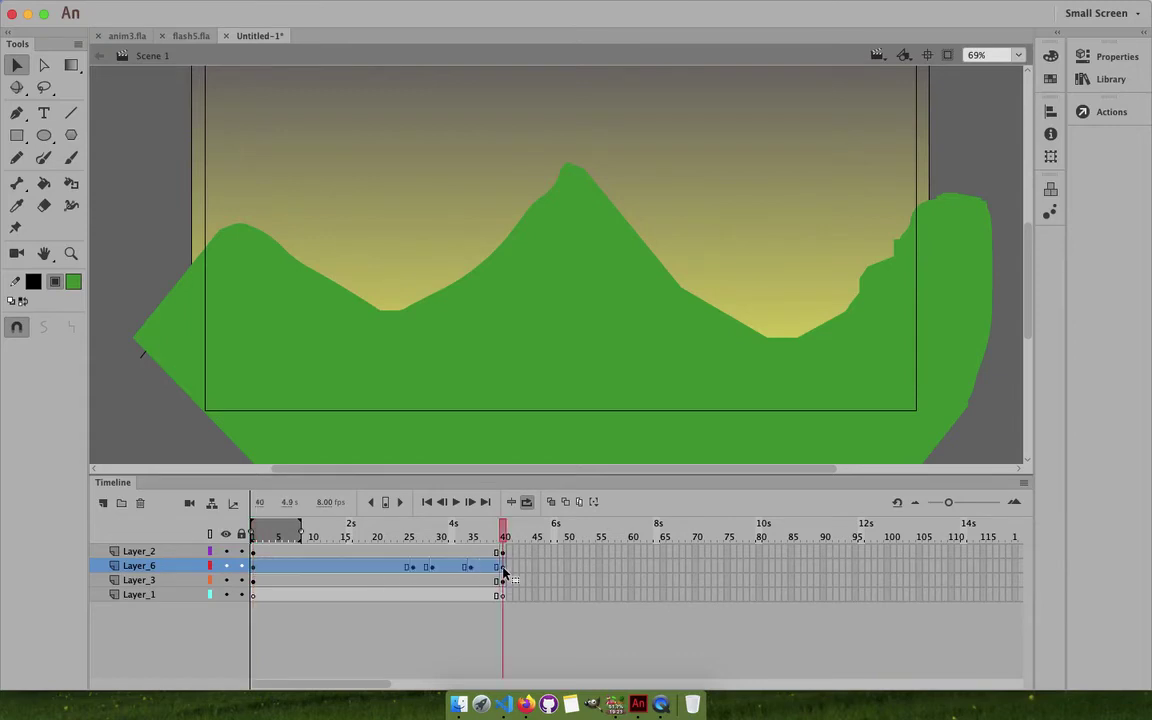
pyautogui.rightClick(368, 570)
pyautogui.click(475, 328)
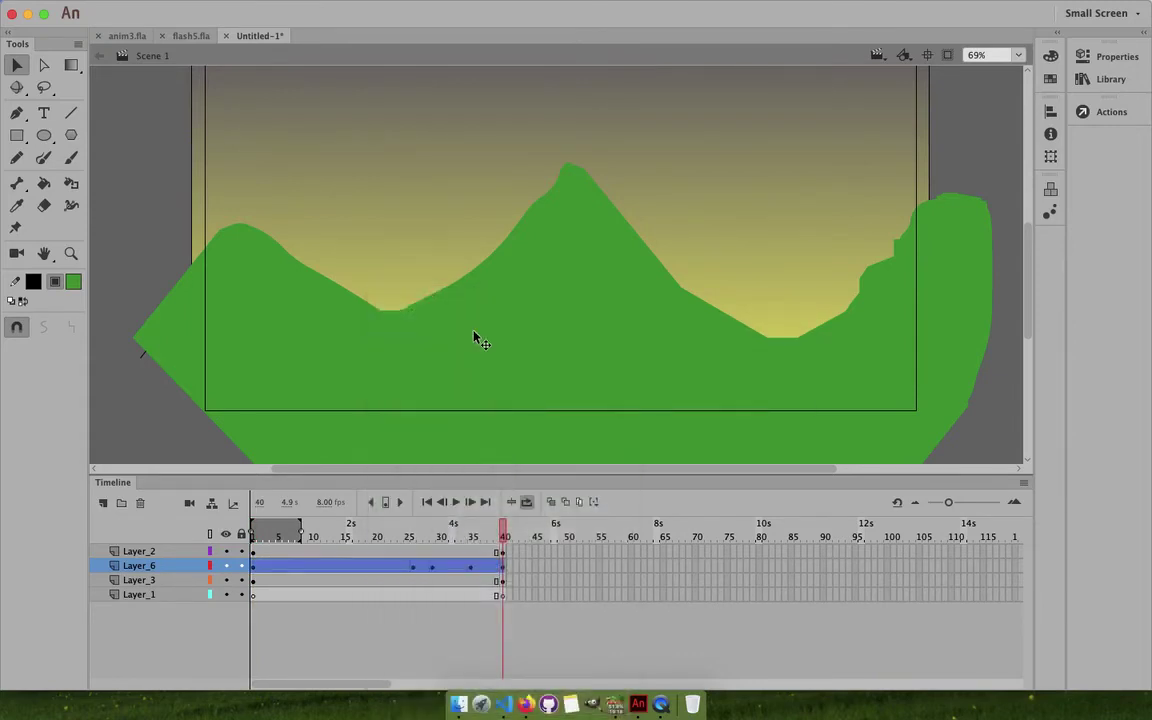
# Test the movie with the tweened sun, close the test, and go to frame 22 of Layer_6.
pyautogui.press('super+Return')
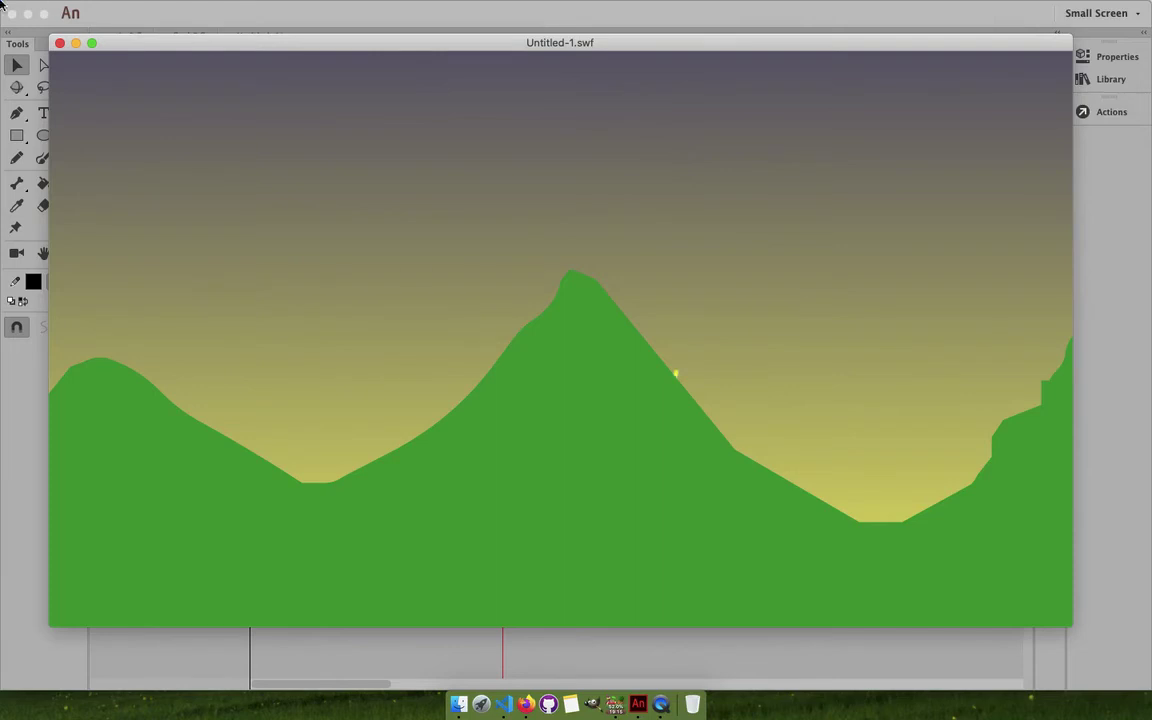
pyautogui.click(60, 45)
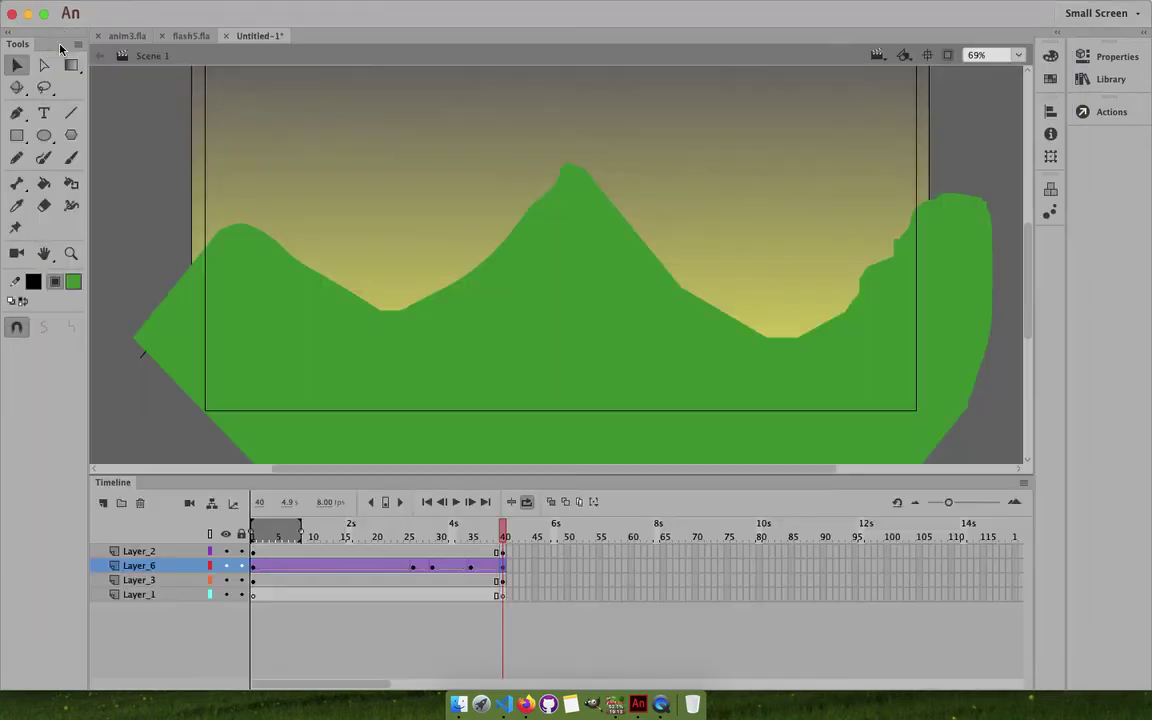
pyautogui.click(387, 567)
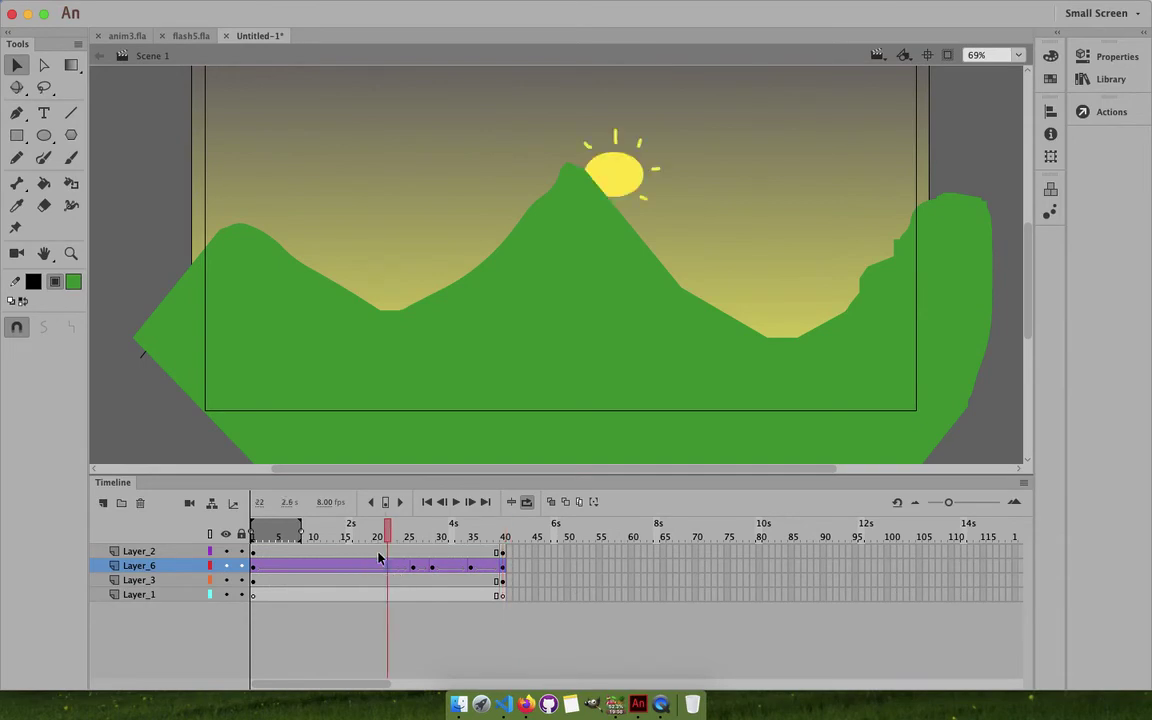
# Insert frames at frame 21 across all four layers until the timeline extends to frame 55.
pyautogui.moveTo(379, 565); pyautogui.dragTo(384, 605)
pyautogui.press('F5')
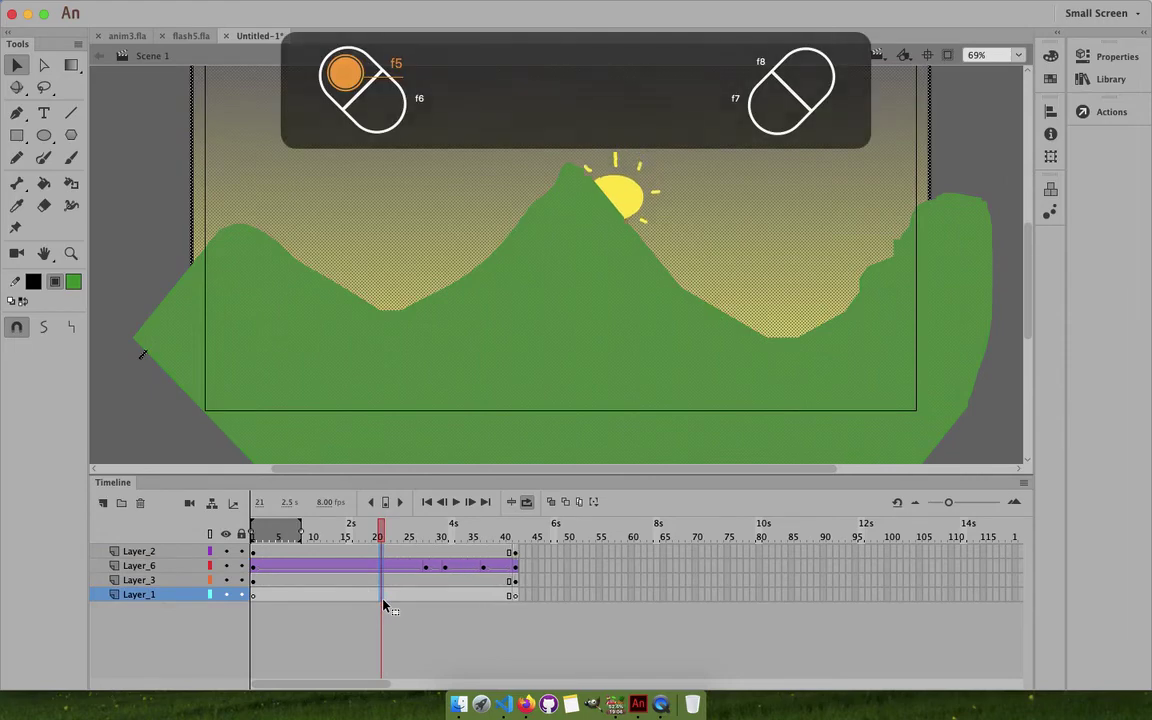
pyautogui.press('F5')
pyautogui.press('F5')
pyautogui.press('F5')
pyautogui.press('F5')
pyautogui.press('F5')
pyautogui.press('F5')
pyautogui.press('F5')
pyautogui.press('F5')
pyautogui.press('F5')
pyautogui.press('F5')
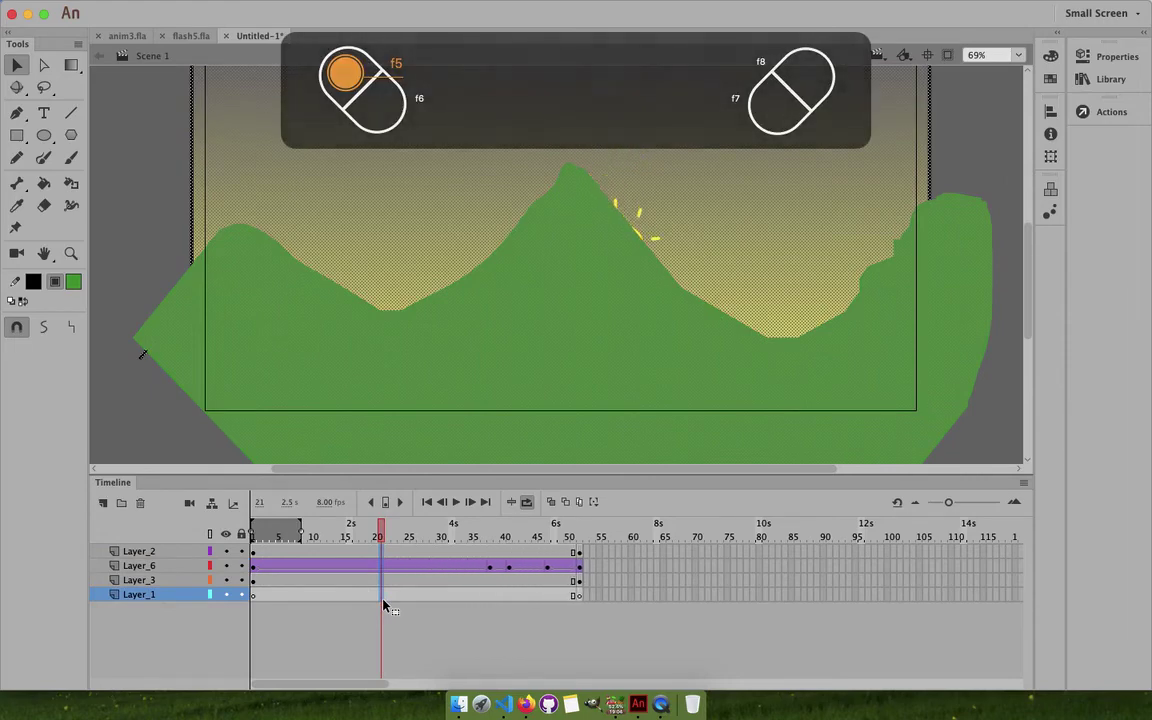
pyautogui.press('F5')
pyautogui.press('F5')
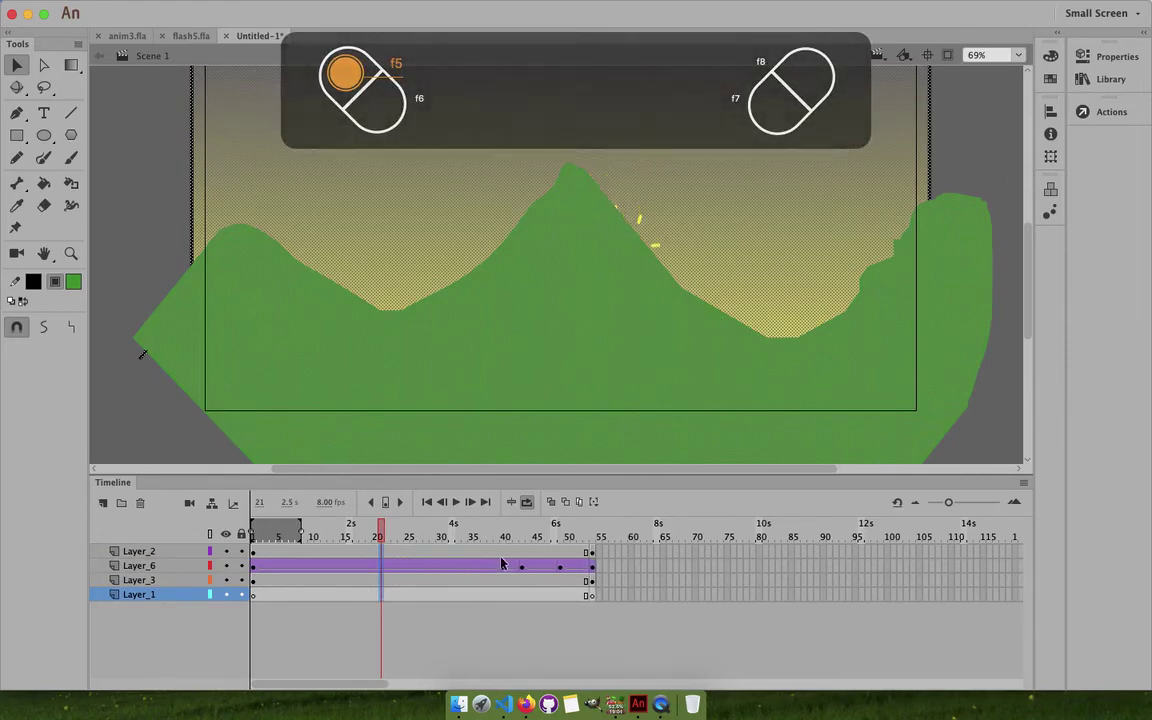
pyautogui.press('F5')
pyautogui.click(515, 552)
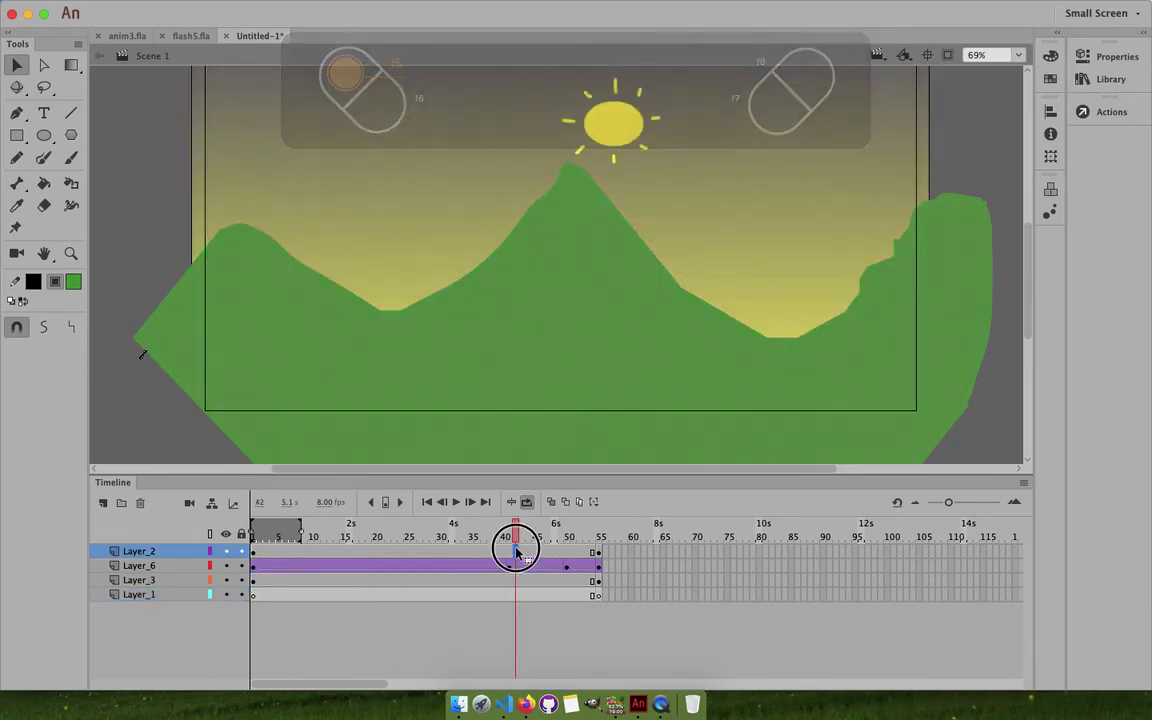
pyautogui.click(515, 580)
pyautogui.press('F7')
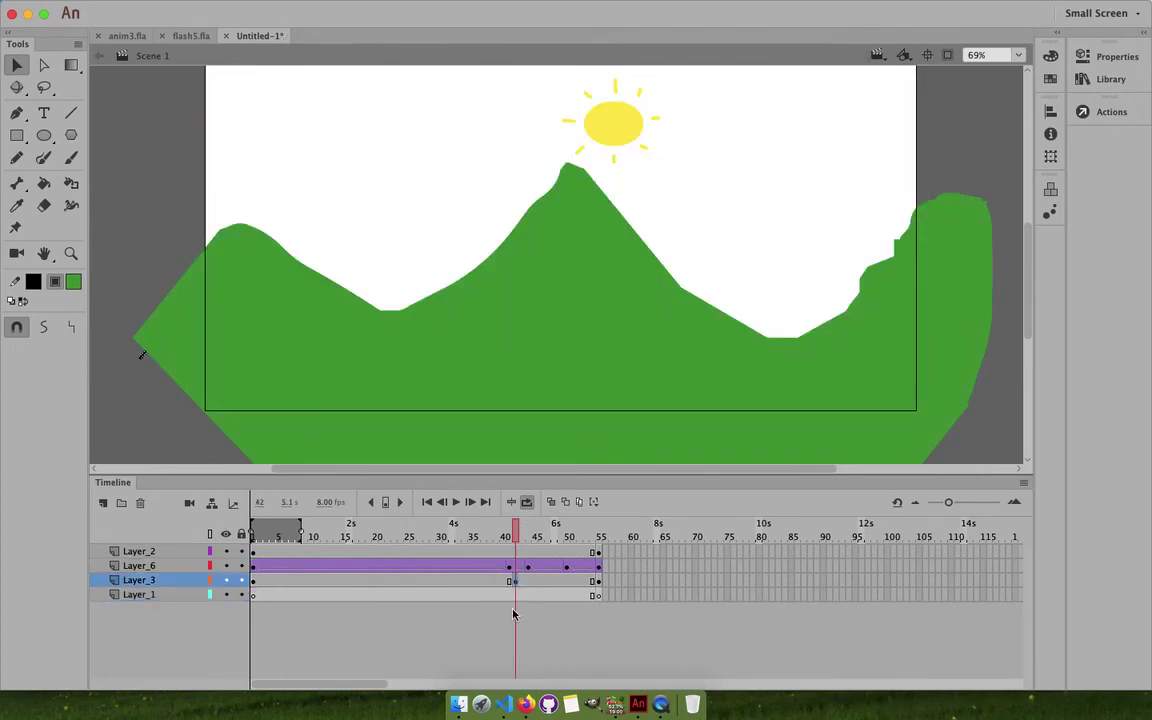
pyautogui.press('super+z')
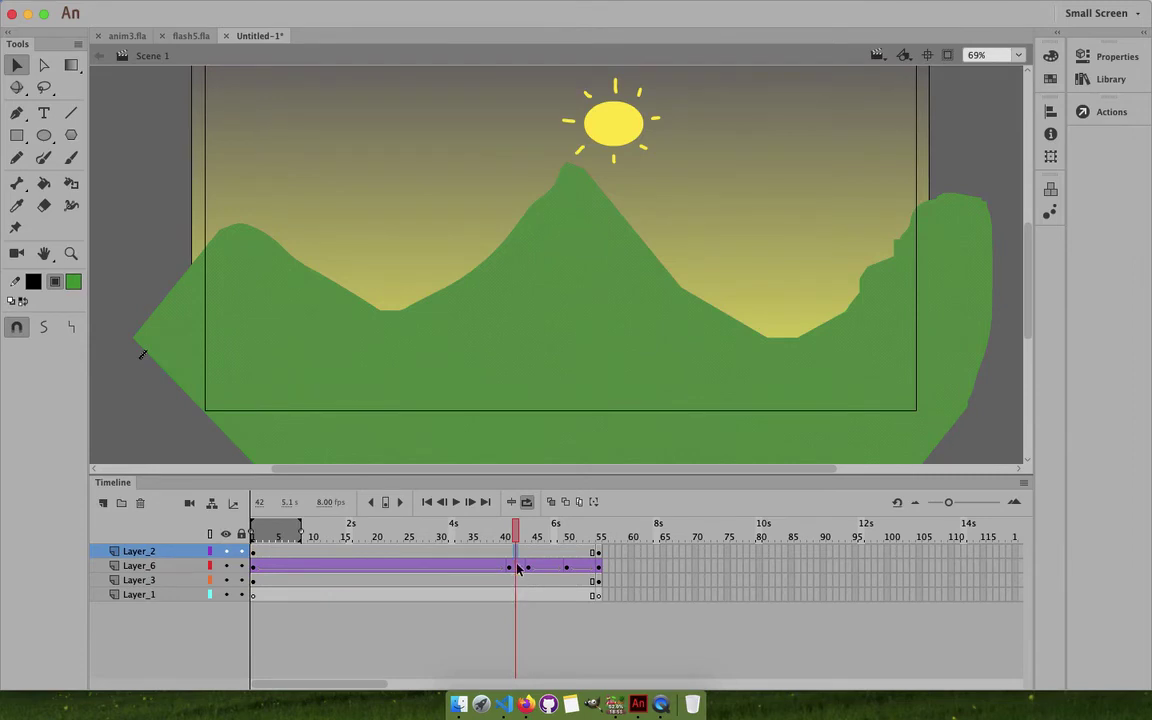
pyautogui.click(518, 568)
pyautogui.click(515, 581)
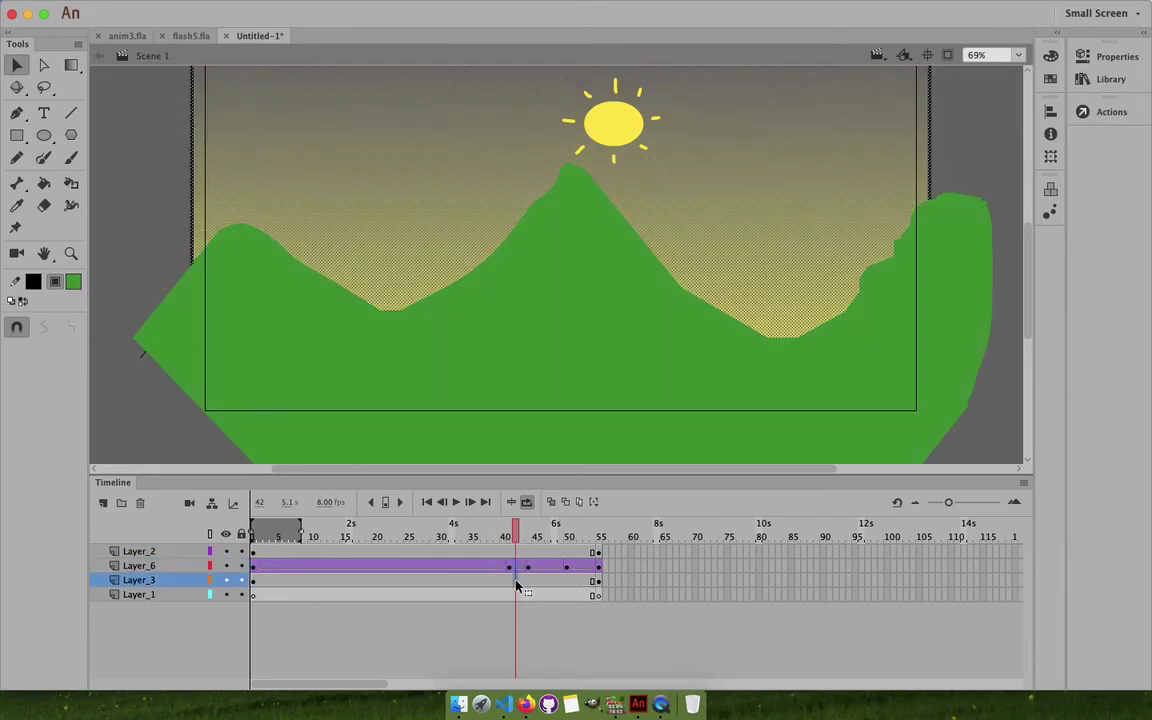
pyautogui.click(518, 595)
pyautogui.press('super+z')
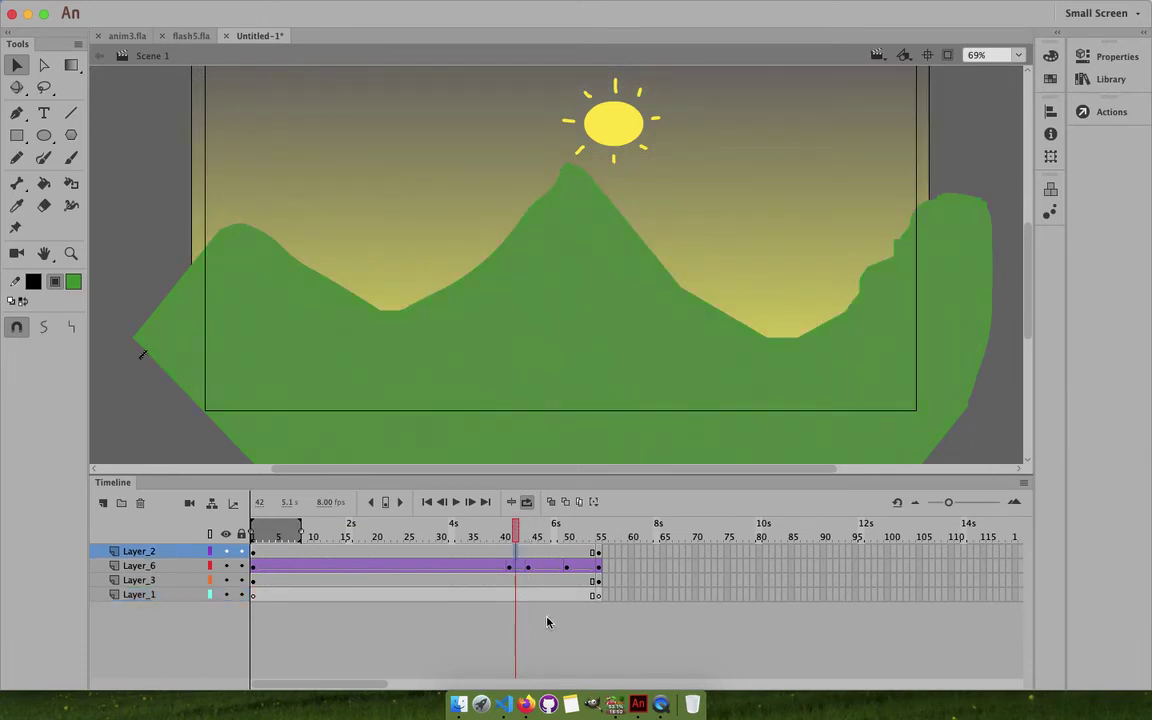
# Insert more frames at frames 46 and 58 across all four layers to extend the timeline to frame 64.
pyautogui.click(541, 569)
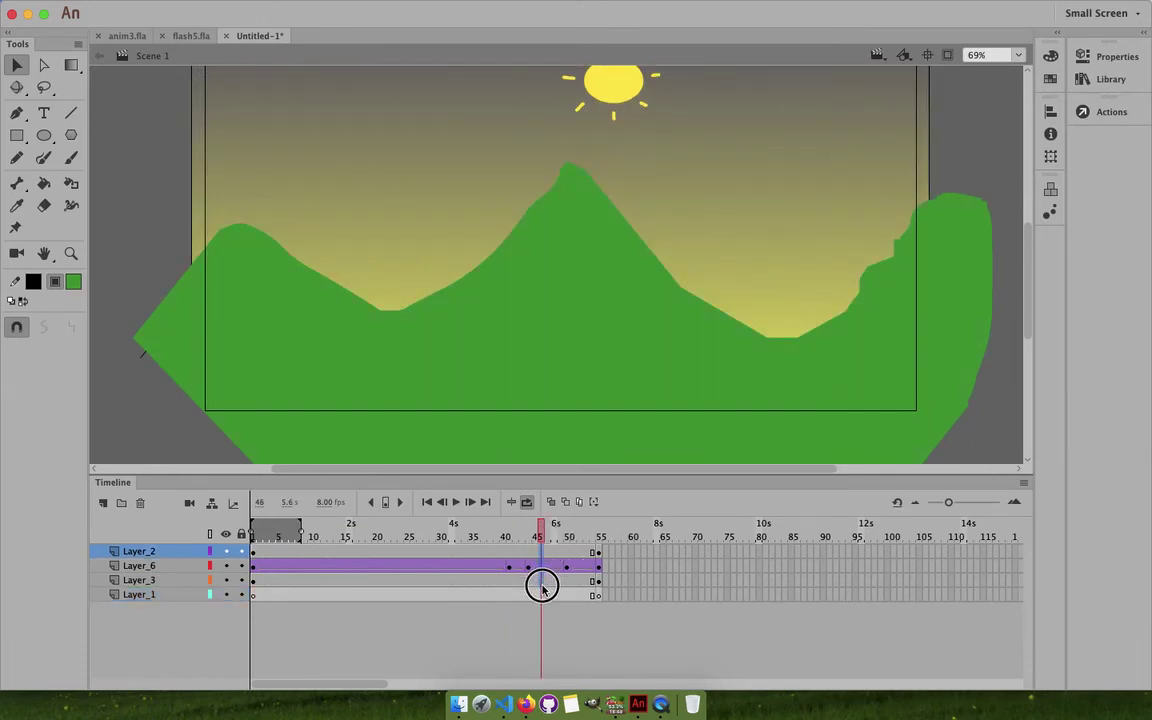
pyautogui.click(541, 595)
pyautogui.press('F5')
pyautogui.press('F5')
pyautogui.press('F5')
pyautogui.press('F5')
pyautogui.press('F5')
pyautogui.press('F5')
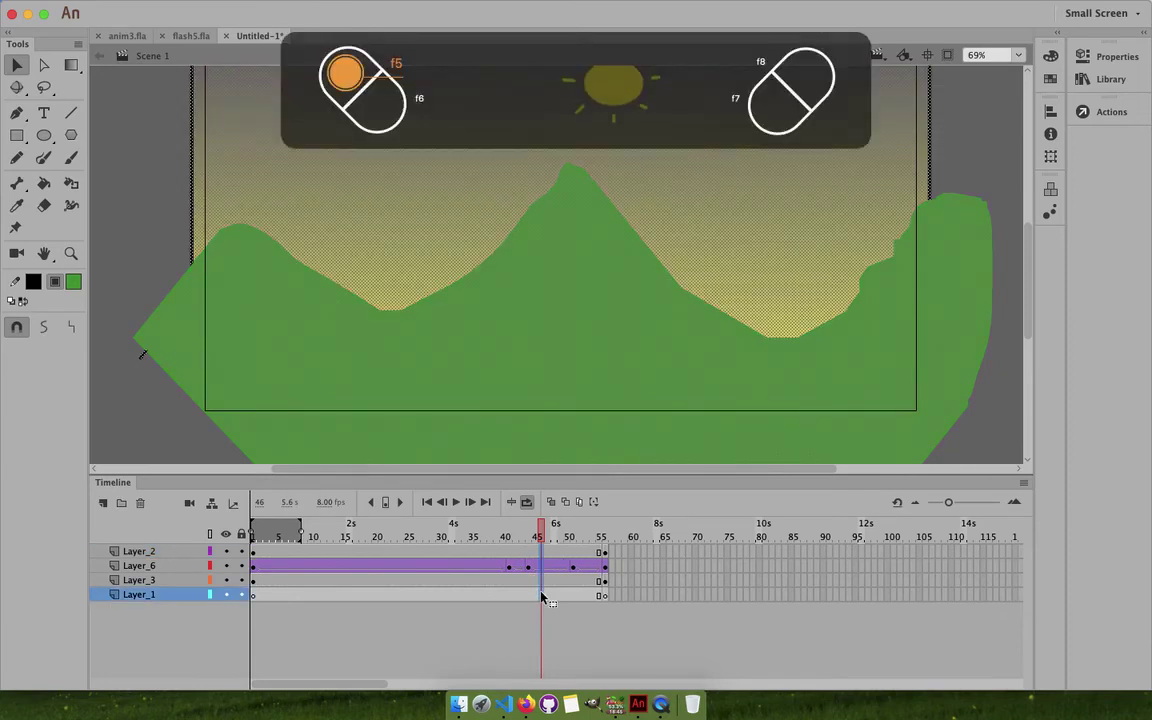
pyautogui.press('F5')
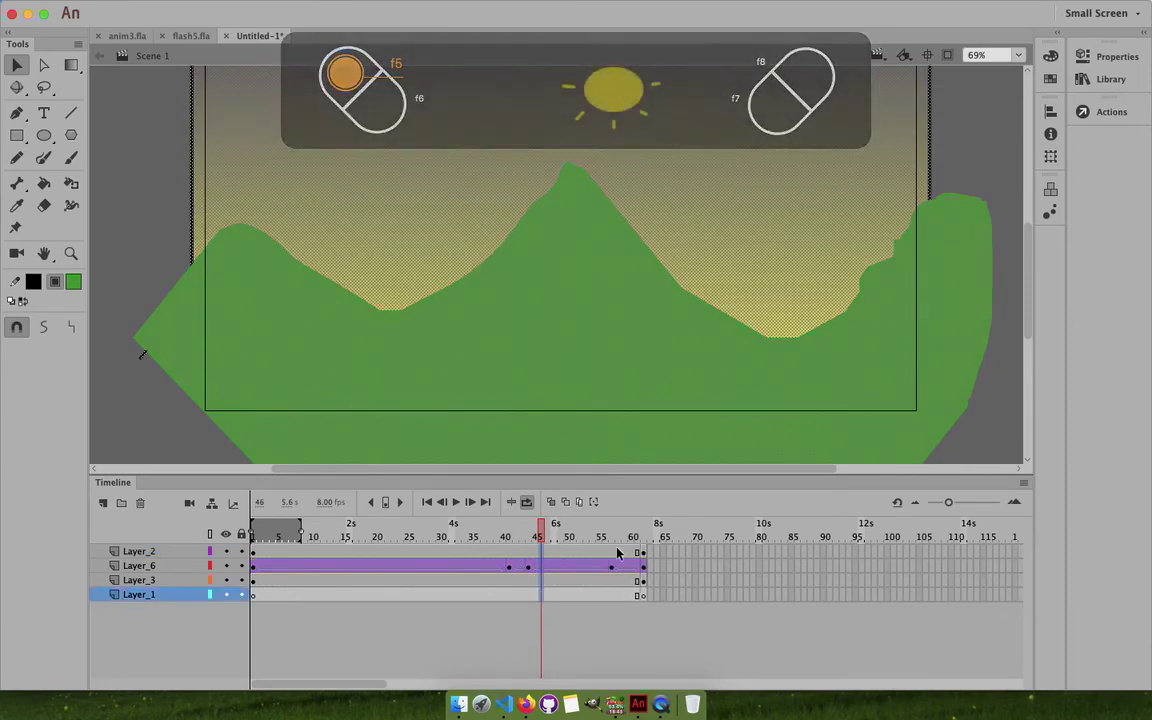
pyautogui.click(618, 596)
pyautogui.press('F5')
pyautogui.press('F5')
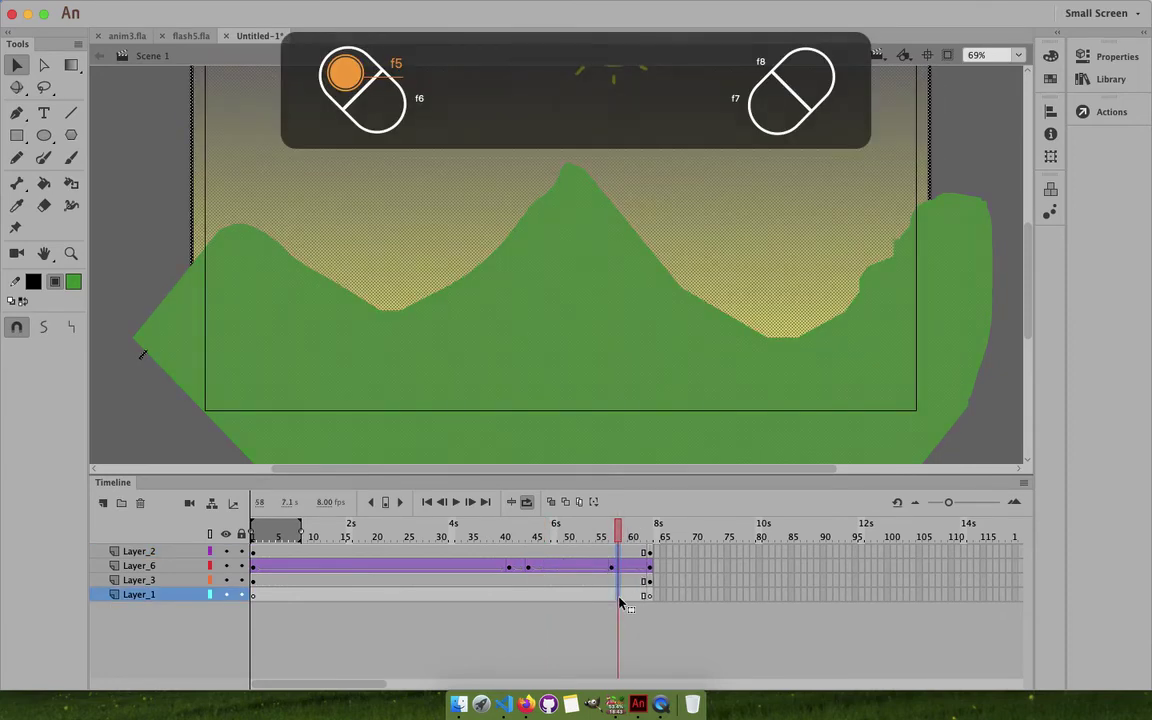
# Add a new layer above Layer_6 and insert a keyframe on it at frame 14.
pyautogui.click(150, 568)
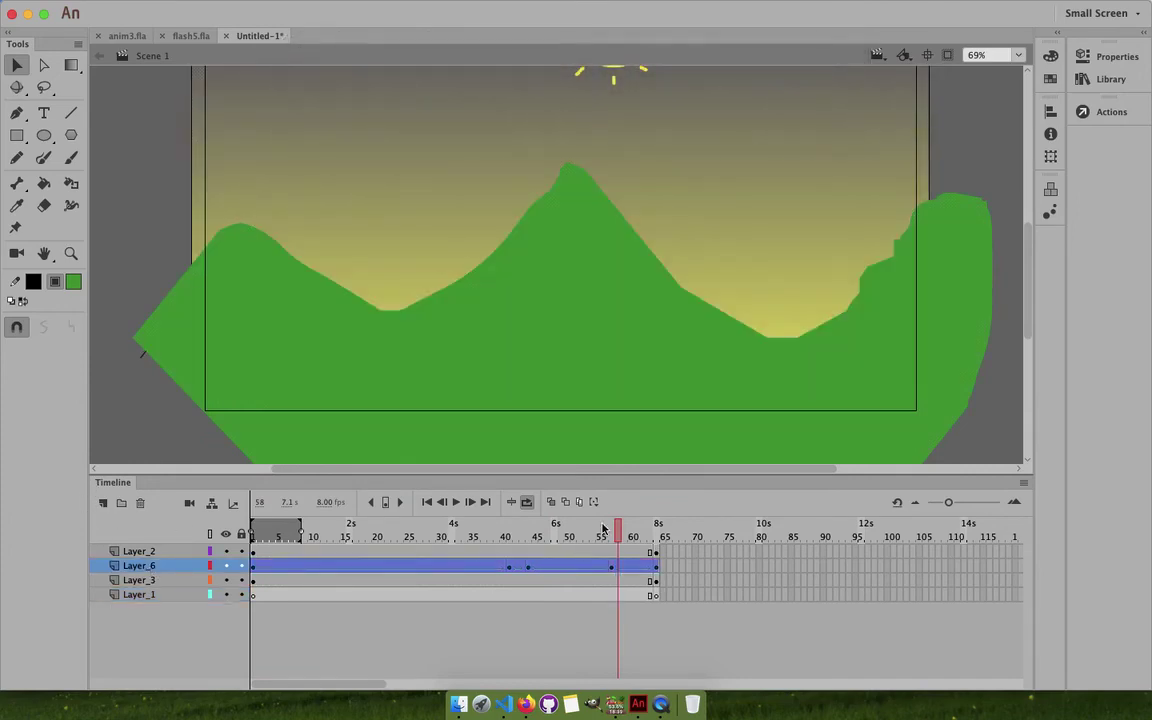
pyautogui.moveTo(446, 527); pyautogui.dragTo(336, 533)
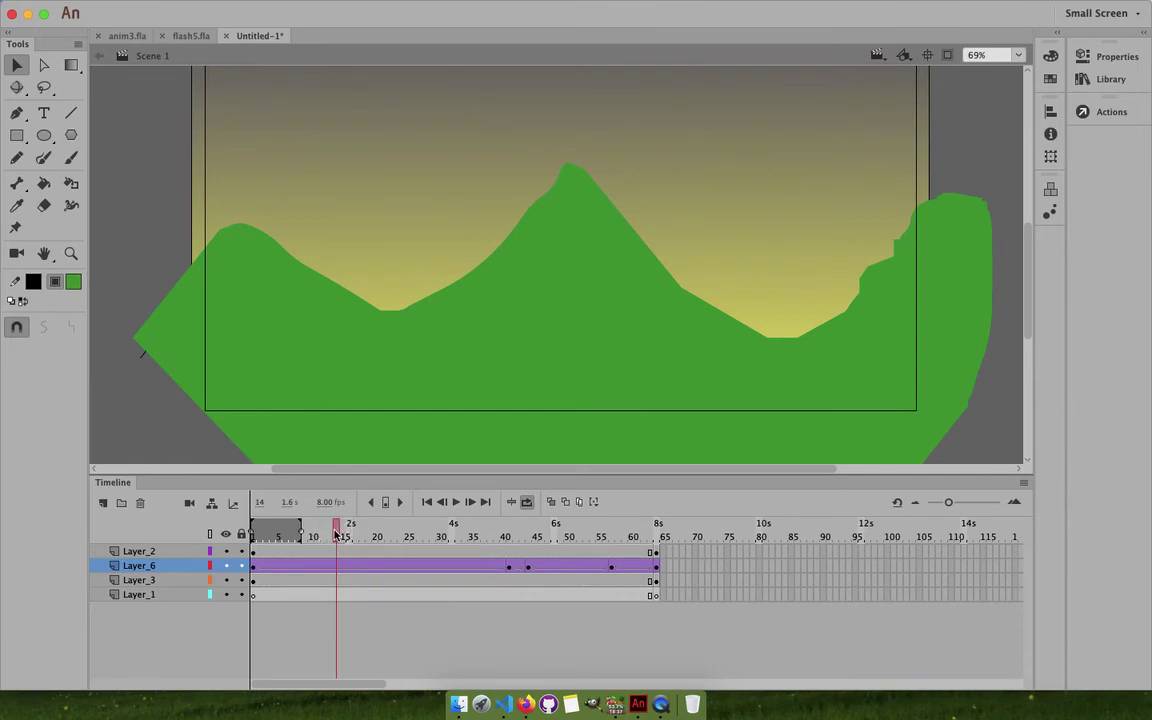
pyautogui.click(101, 505)
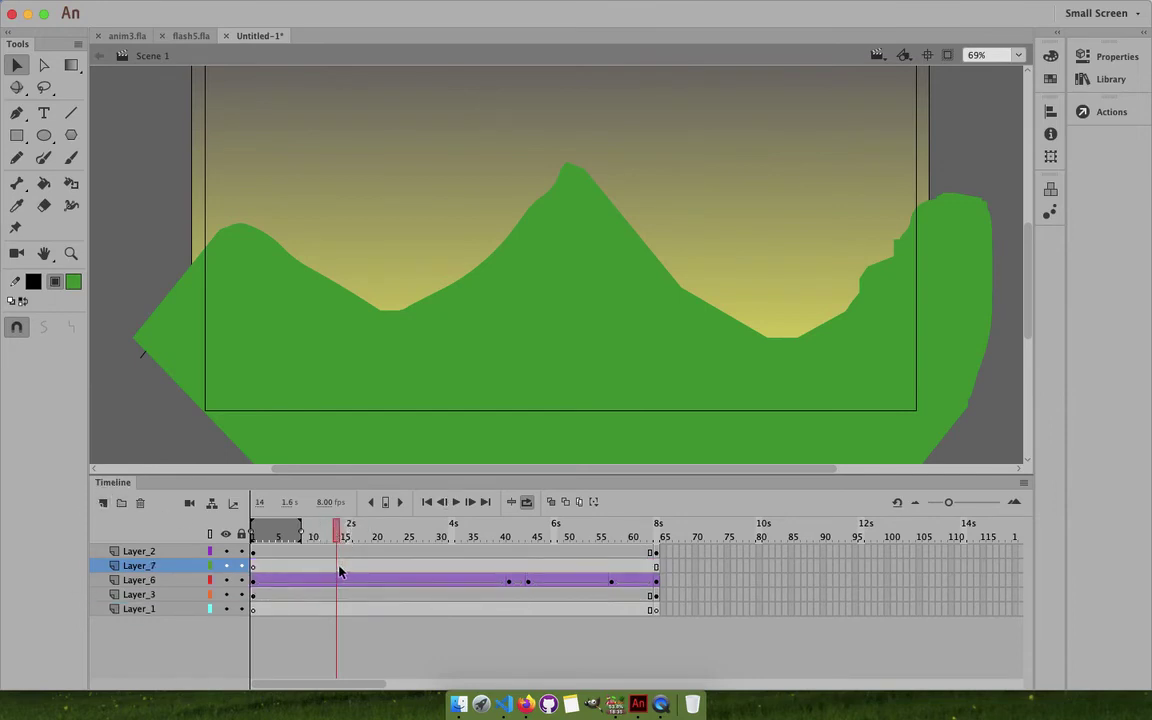
pyautogui.press('F6')
# Brush a small black bird with two curved wings in the sky above the valley between the first and central mountains.
pyautogui.press('b')
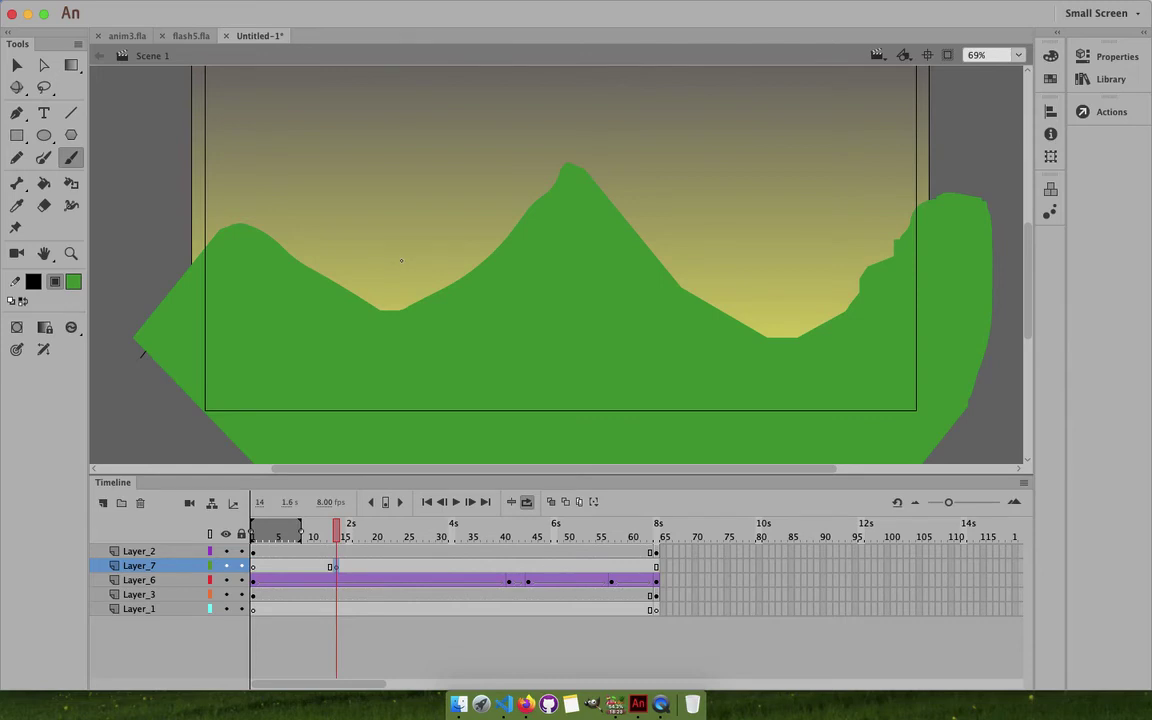
pyautogui.click(401, 261)
pyautogui.press('super+z')
pyautogui.click(73, 282)
pyautogui.click(141, 350)
pyautogui.moveTo(379, 257); pyautogui.dragTo(425, 255)
pyautogui.press('v')
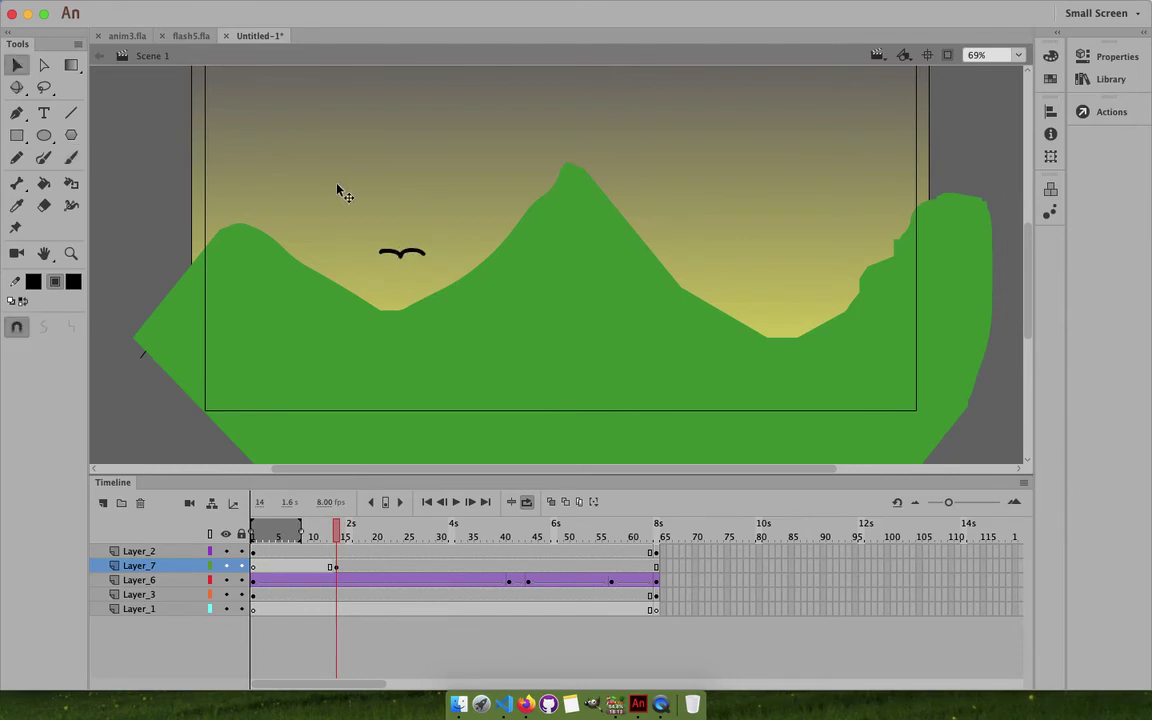
# Convert the drawn bird to a Movie Clip symbol named bird.
pyautogui.click(419, 270)
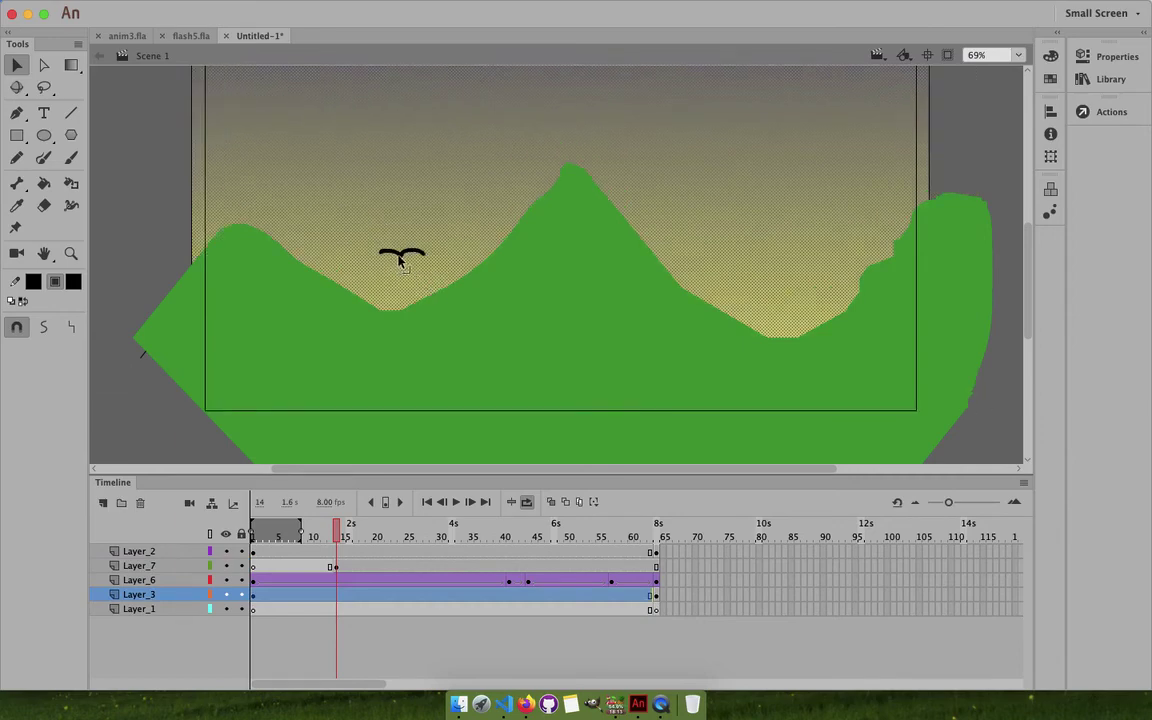
pyautogui.click(401, 257)
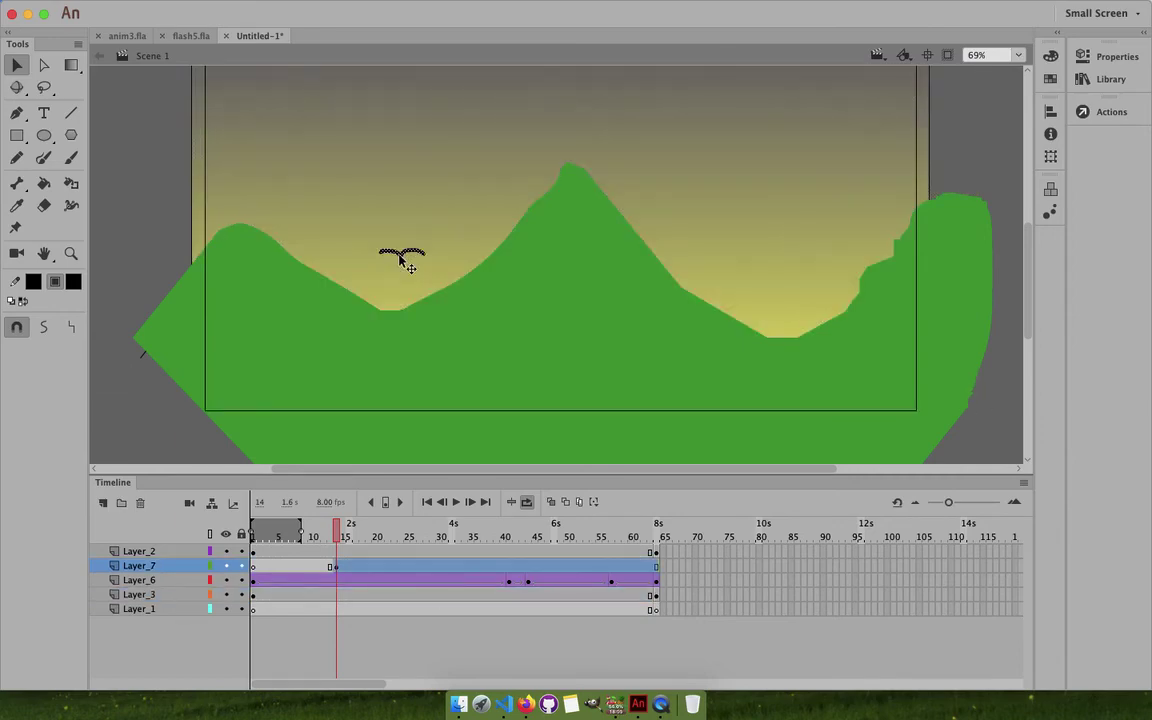
pyautogui.press('F8')
pyautogui.write('bi')
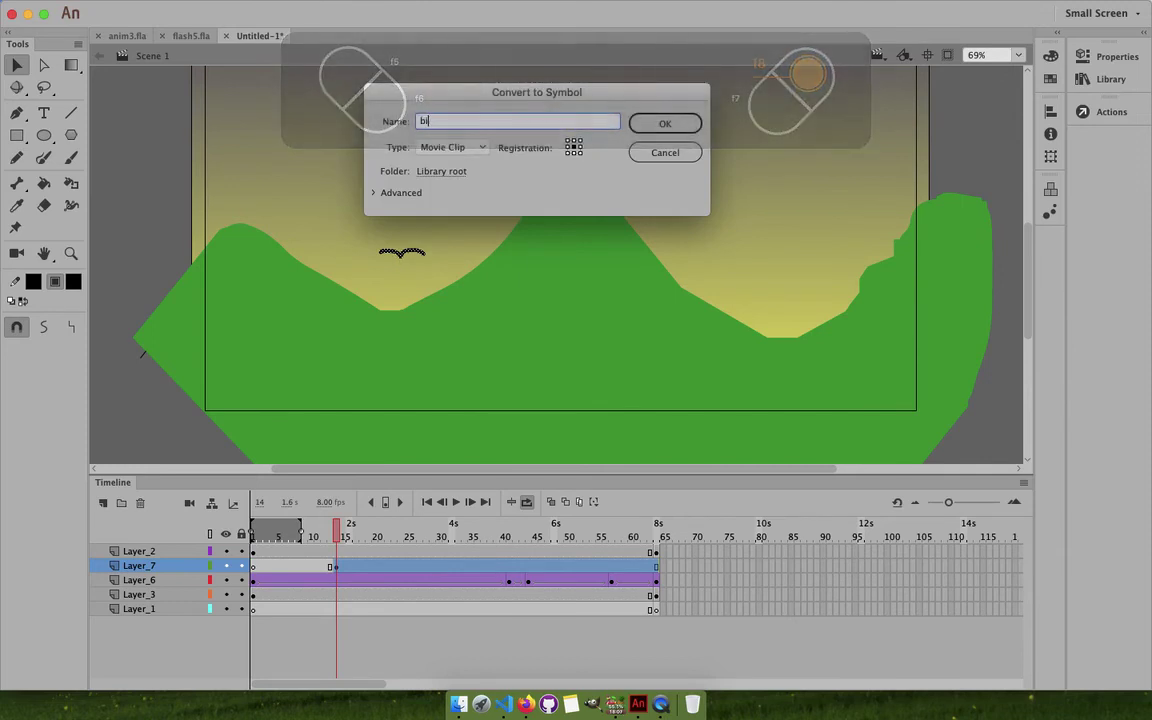
pyautogui.write('dr')
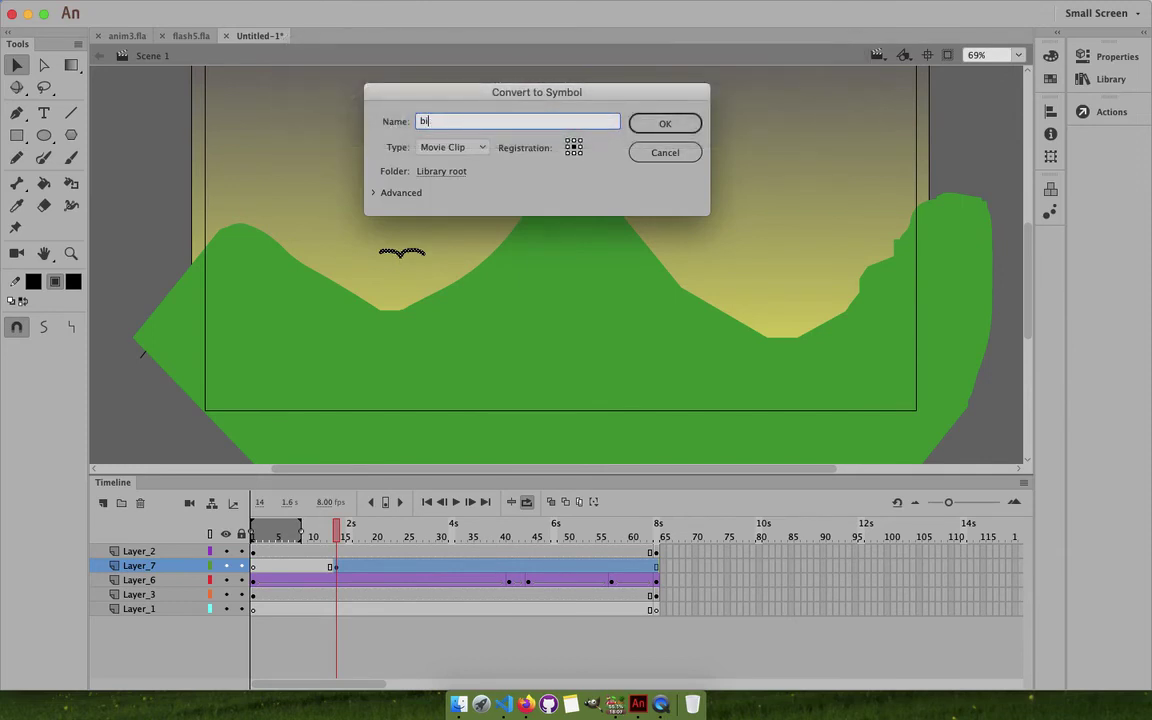
pyautogui.click(645, 122)
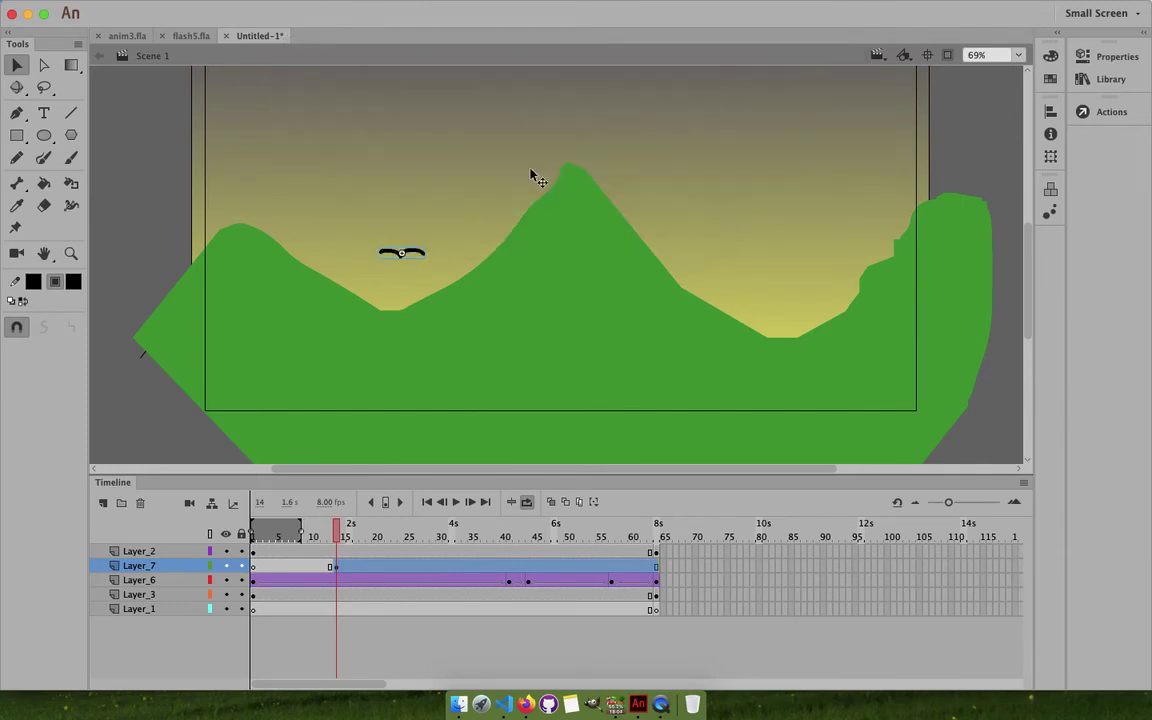
# Delete the bird from the stage and open the bird symbol from the Library for editing.
pyautogui.press('Delete')
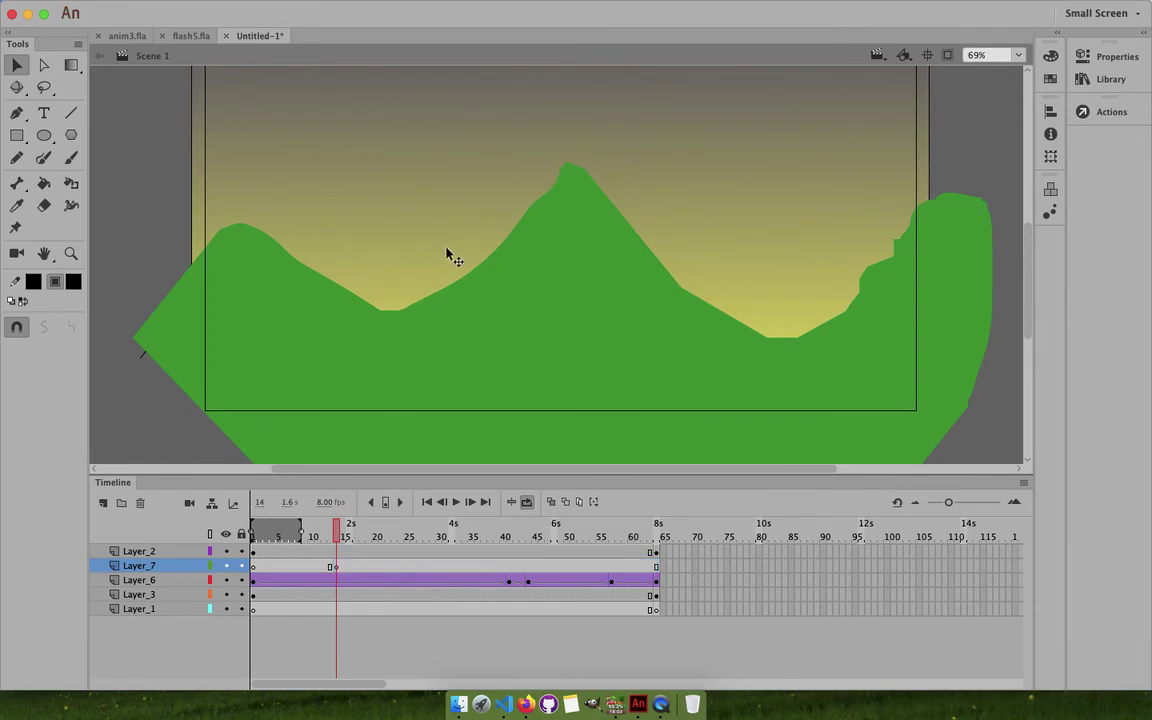
pyautogui.click(1106, 90)
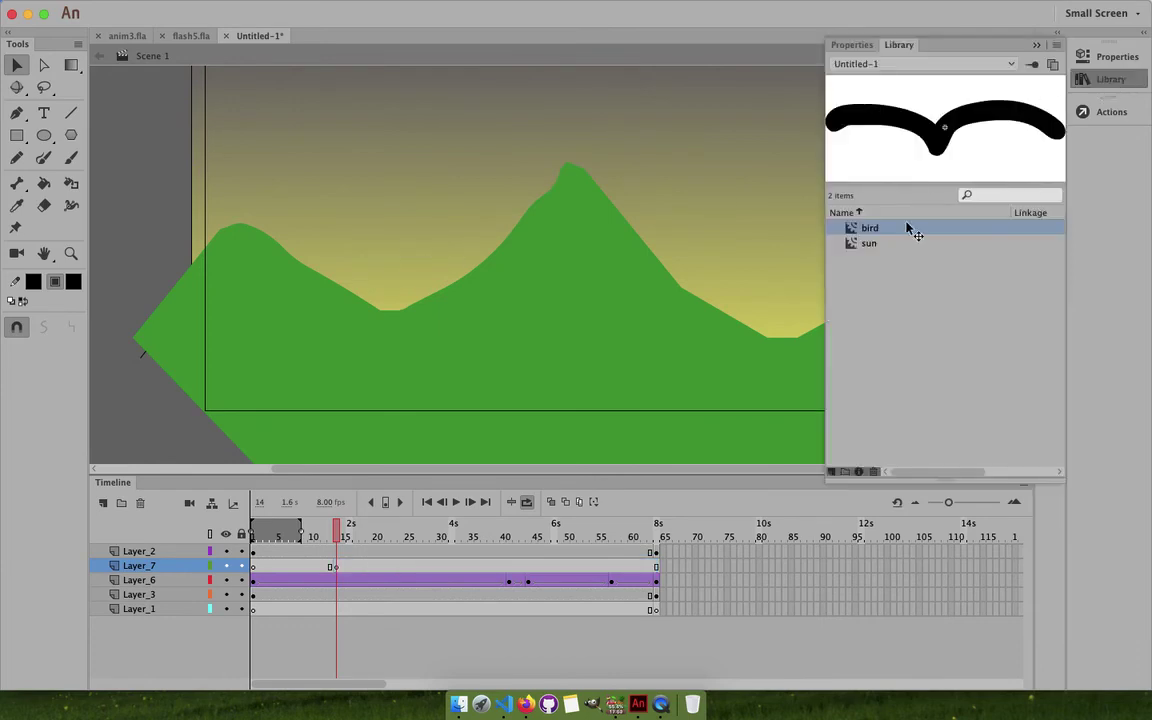
pyautogui.moveTo(906, 229); pyautogui.dragTo(882, 232)
pyautogui.rightClick(882, 231)
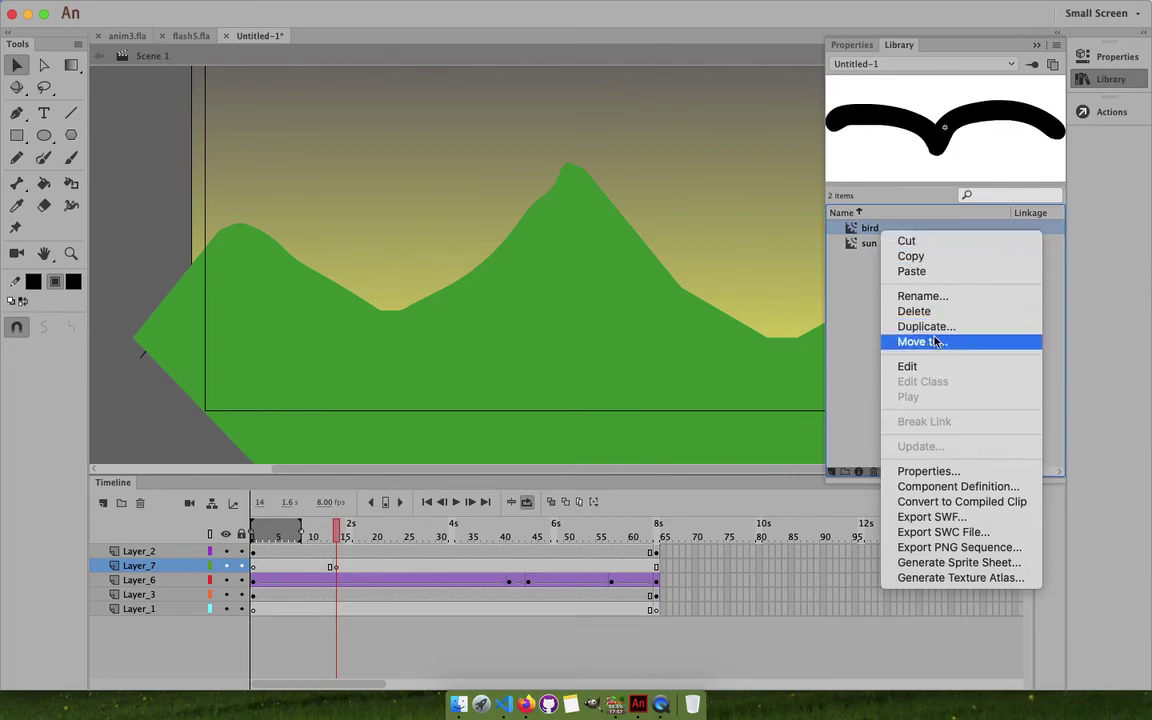
pyautogui.click(930, 366)
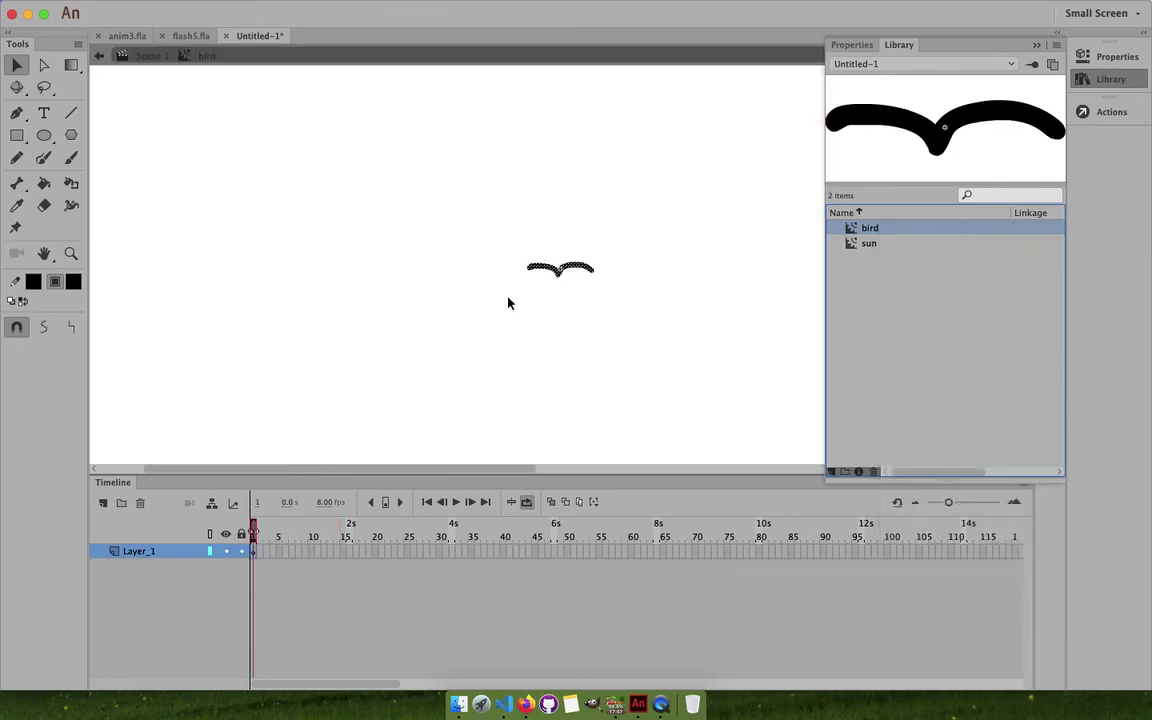
pyautogui.click(1036, 48)
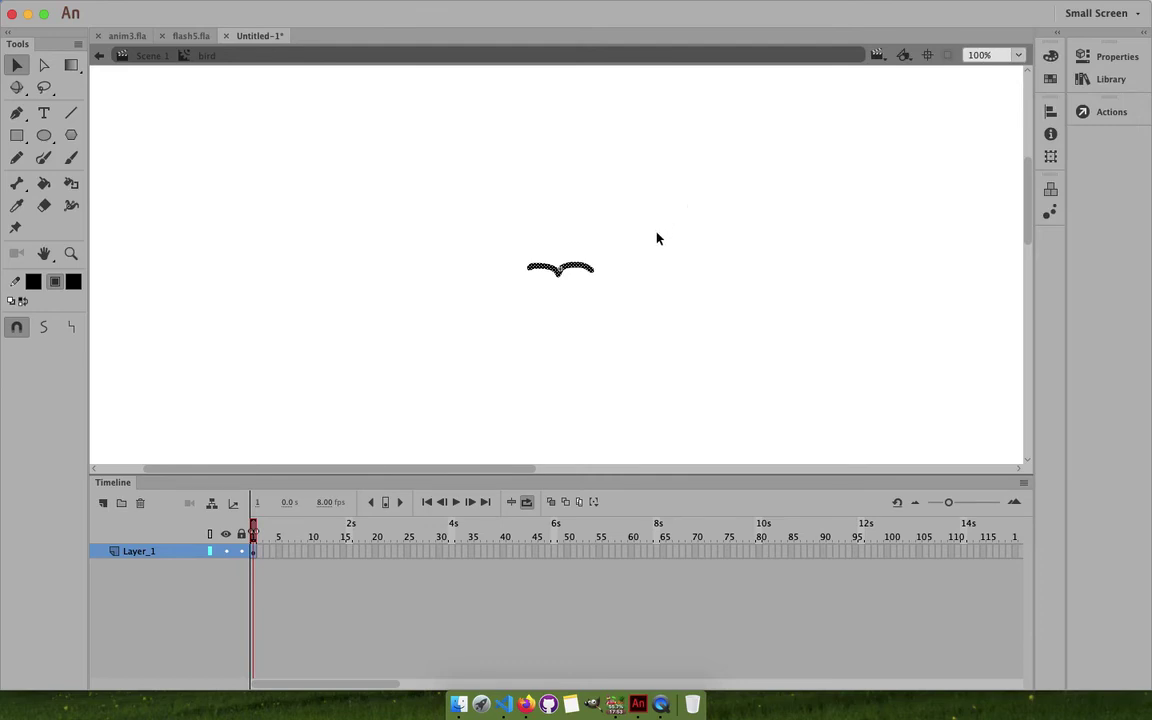
# Add a blank keyframe at frame 3 and, with Onion Skin on, brush the bird with its wings slightly higher.
pyautogui.click(268, 556)
pyautogui.press('F7')
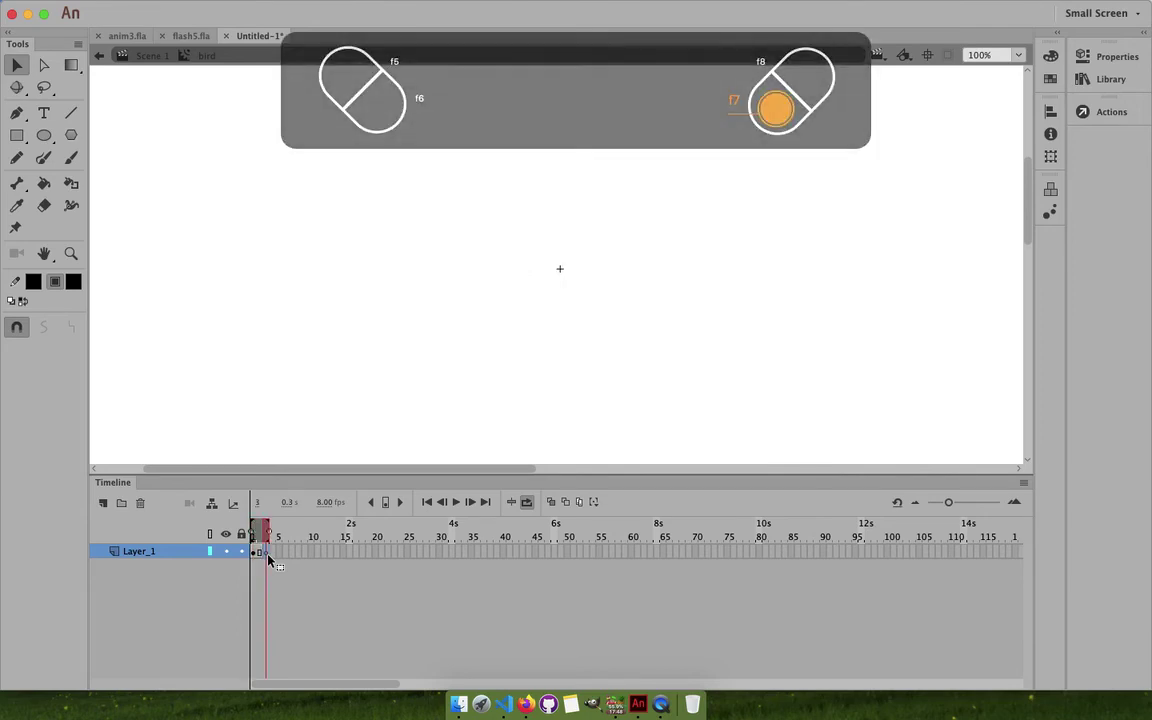
pyautogui.click(552, 502)
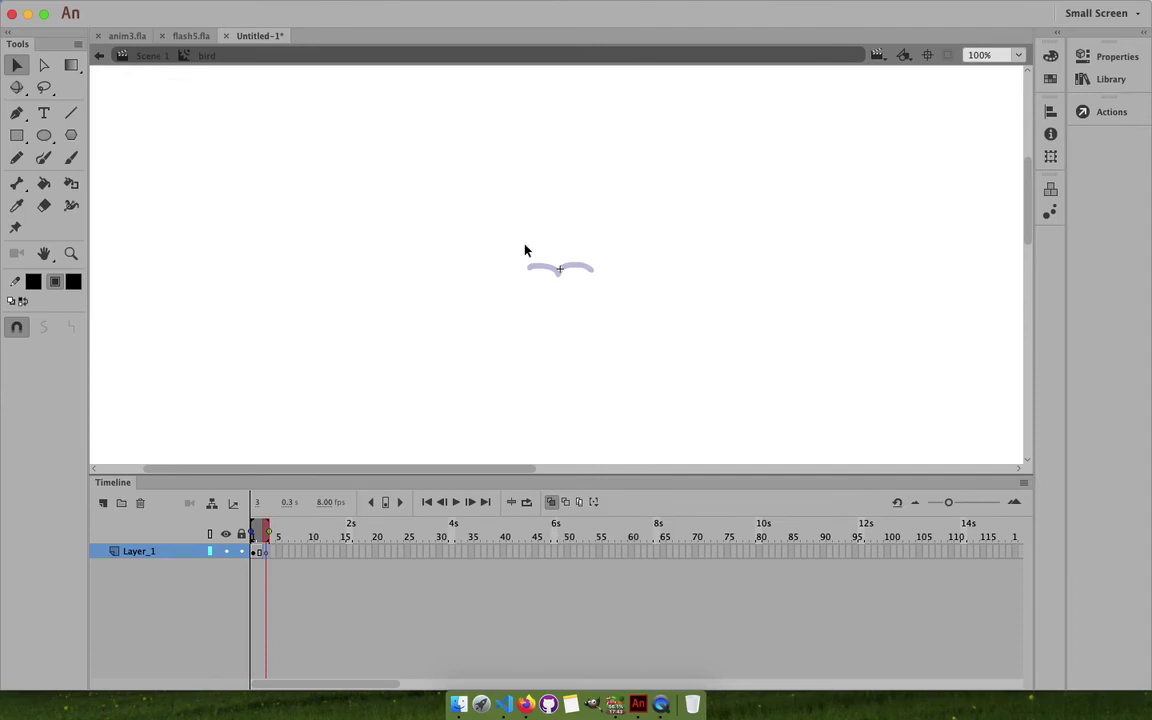
pyautogui.press('b')
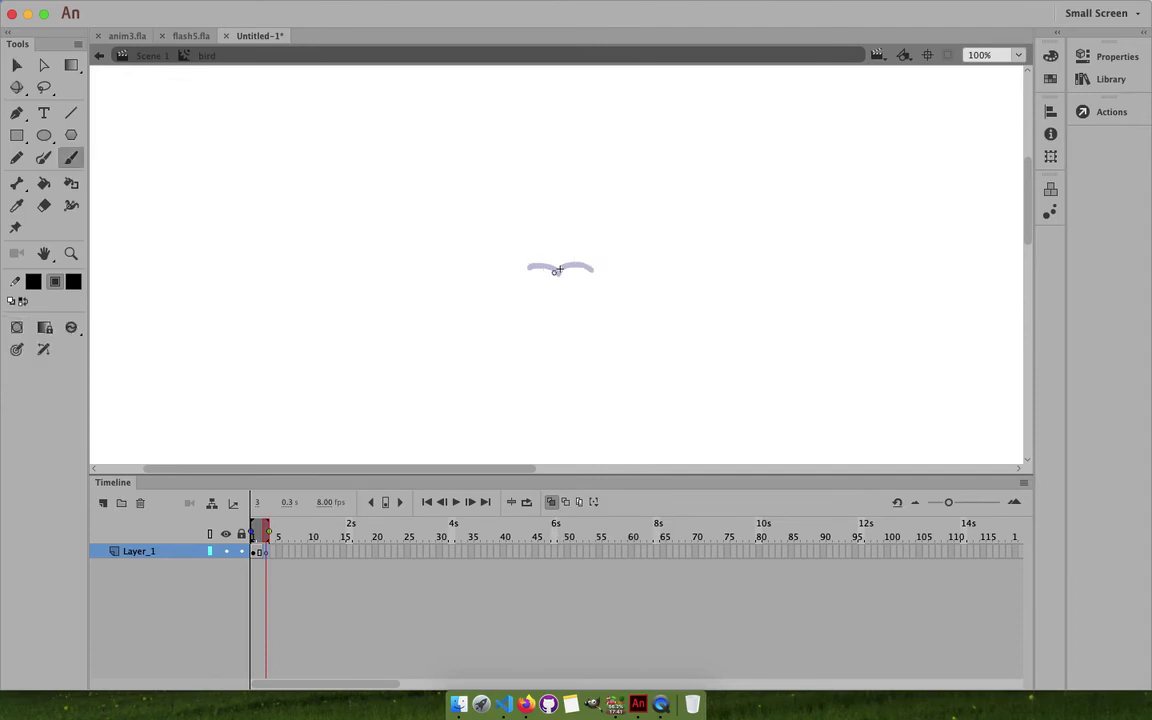
pyautogui.moveTo(559, 270)
pyautogui.mouseDown()
pyautogui.moveTo(521, 258)
pyautogui.moveTo(557, 274)
pyautogui.moveTo(527, 262)
pyautogui.moveTo(598, 265)
pyautogui.mouseUp()
pyautogui.press('super+z')
# Add a blank keyframe at frame 6 and brush the bird with its wings raised further into a V shape.
pyautogui.click(286, 552)
pyautogui.press('F7')
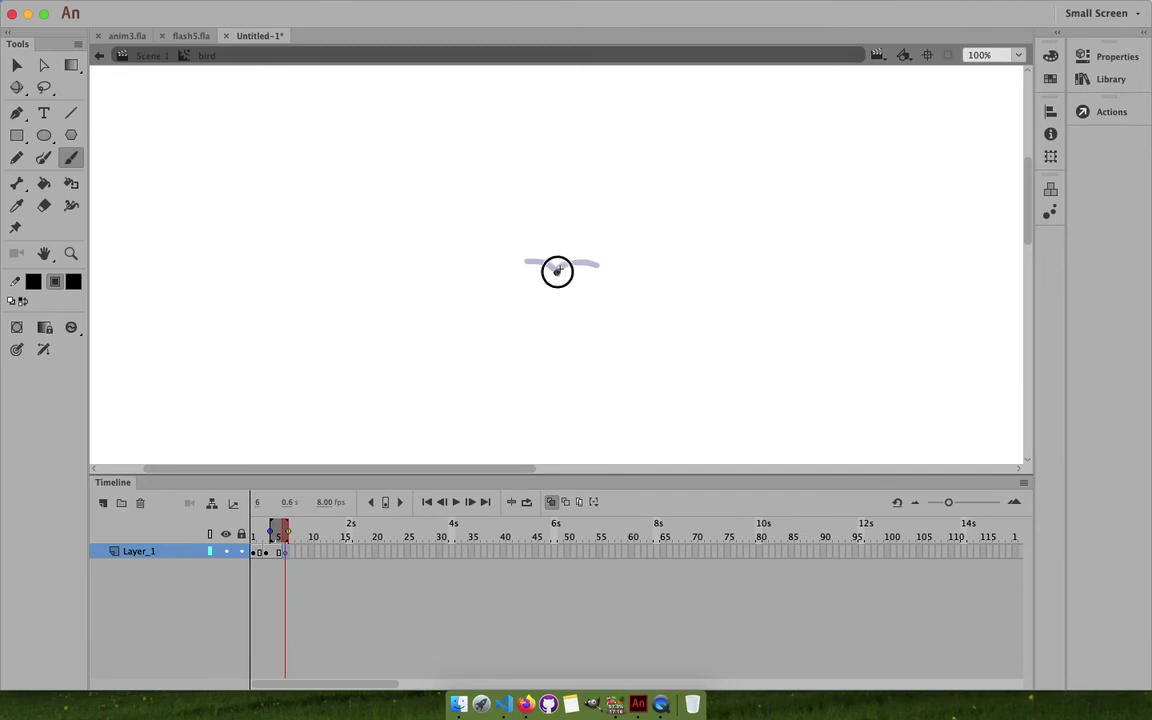
pyautogui.moveTo(536, 256)
pyautogui.mouseDown()
pyautogui.moveTo(527, 251)
pyautogui.moveTo(574, 254)
pyautogui.mouseUp()
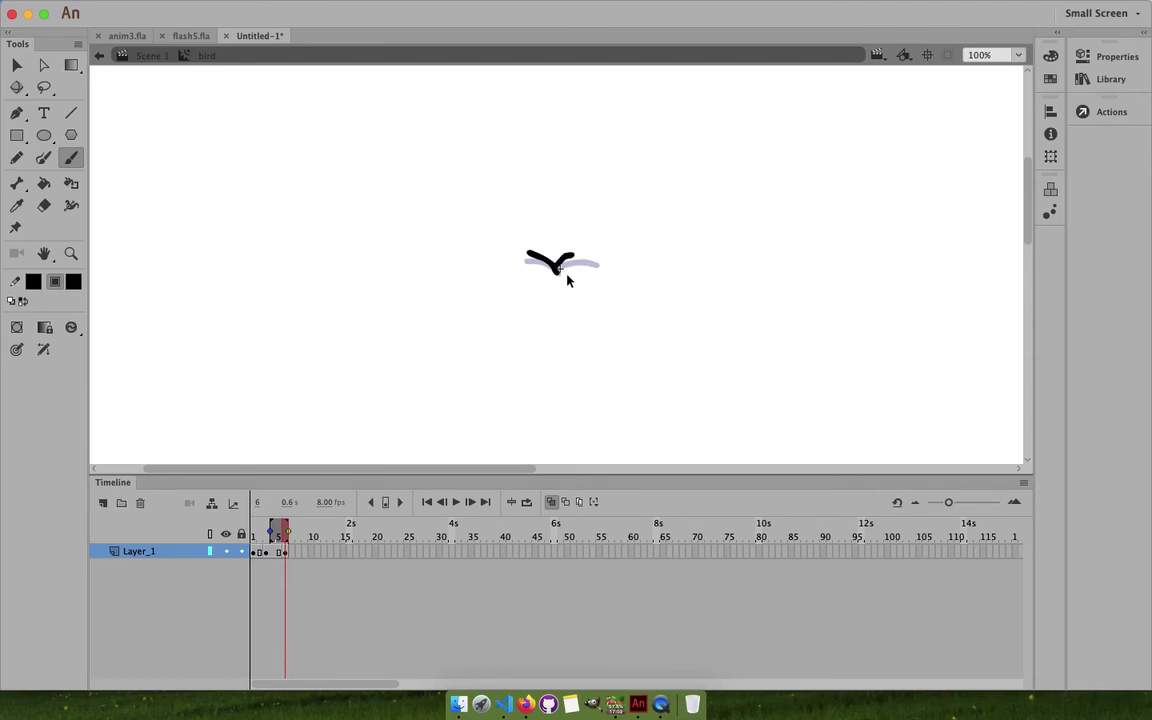
pyautogui.press('super+z')
pyautogui.moveTo(560, 268); pyautogui.dragTo(600, 260)
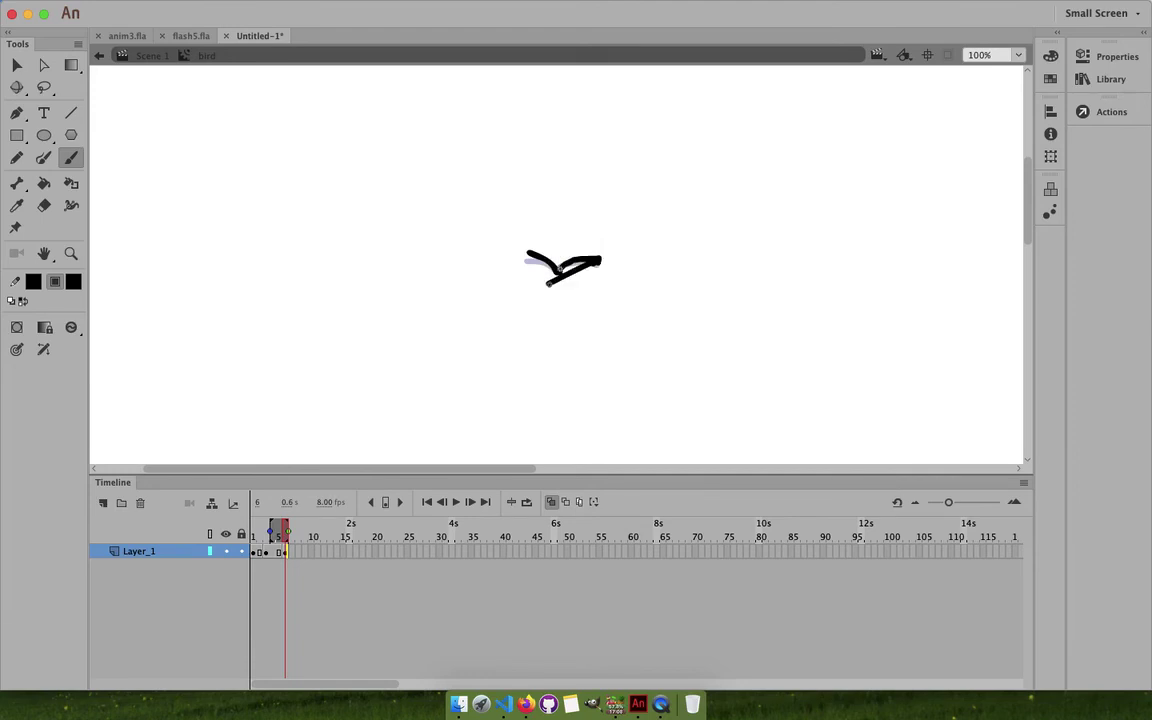
pyautogui.press('super+z')
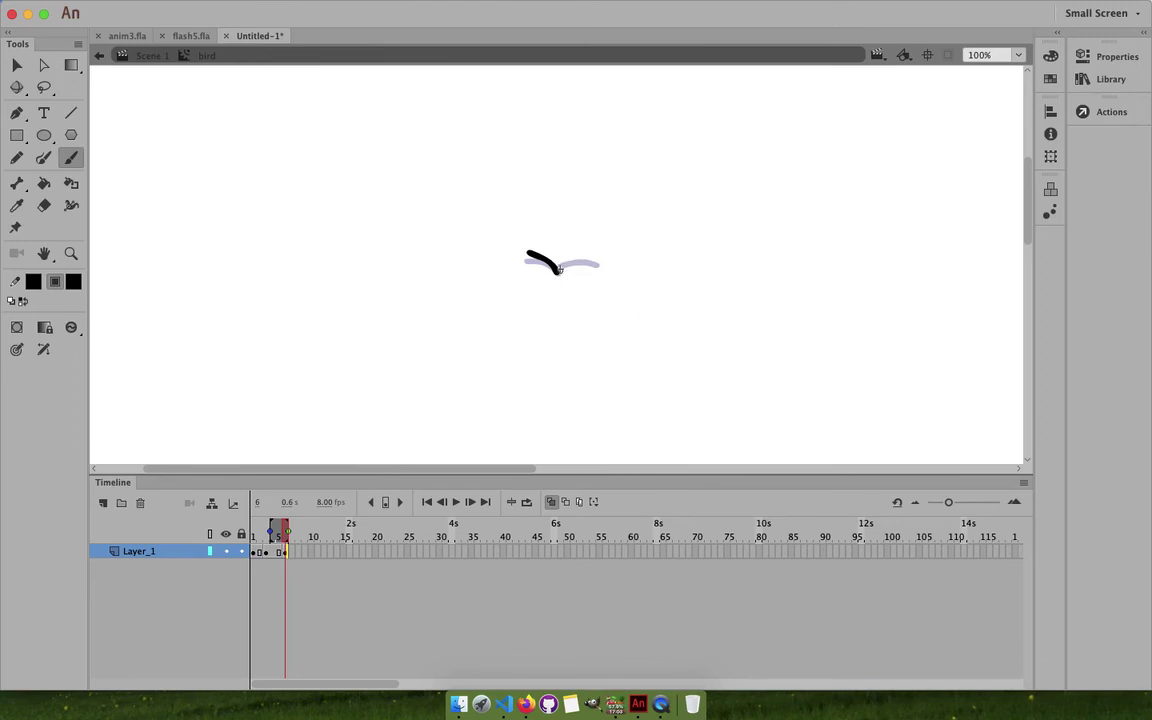
pyautogui.moveTo(559, 268); pyautogui.dragTo(598, 257)
# Add a blank keyframe at frame 9, brush the bird with both wings curved downward, and play the flapping animation.
pyautogui.click(305, 553)
pyautogui.press('F7')
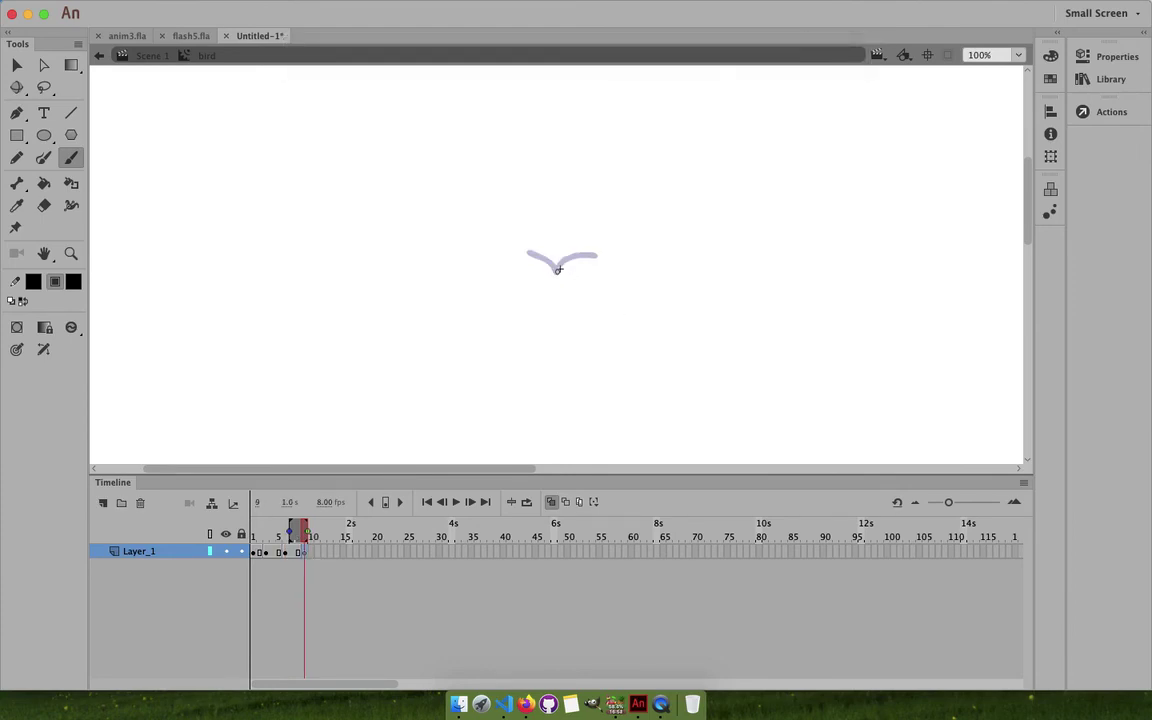
pyautogui.moveTo(558, 269)
pyautogui.mouseDown()
pyautogui.moveTo(537, 265)
pyautogui.moveTo(523, 281)
pyautogui.mouseUp()
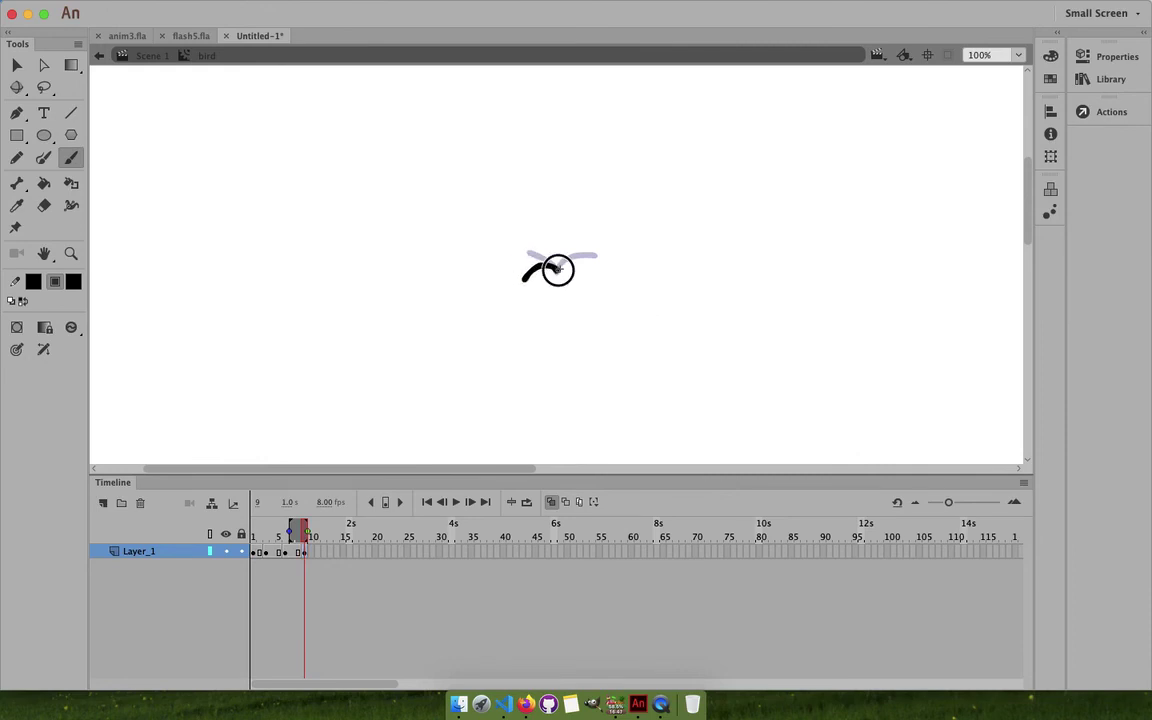
pyautogui.moveTo(555, 265)
pyautogui.mouseDown()
pyautogui.moveTo(581, 265)
pyautogui.moveTo(592, 286)
pyautogui.mouseUp()
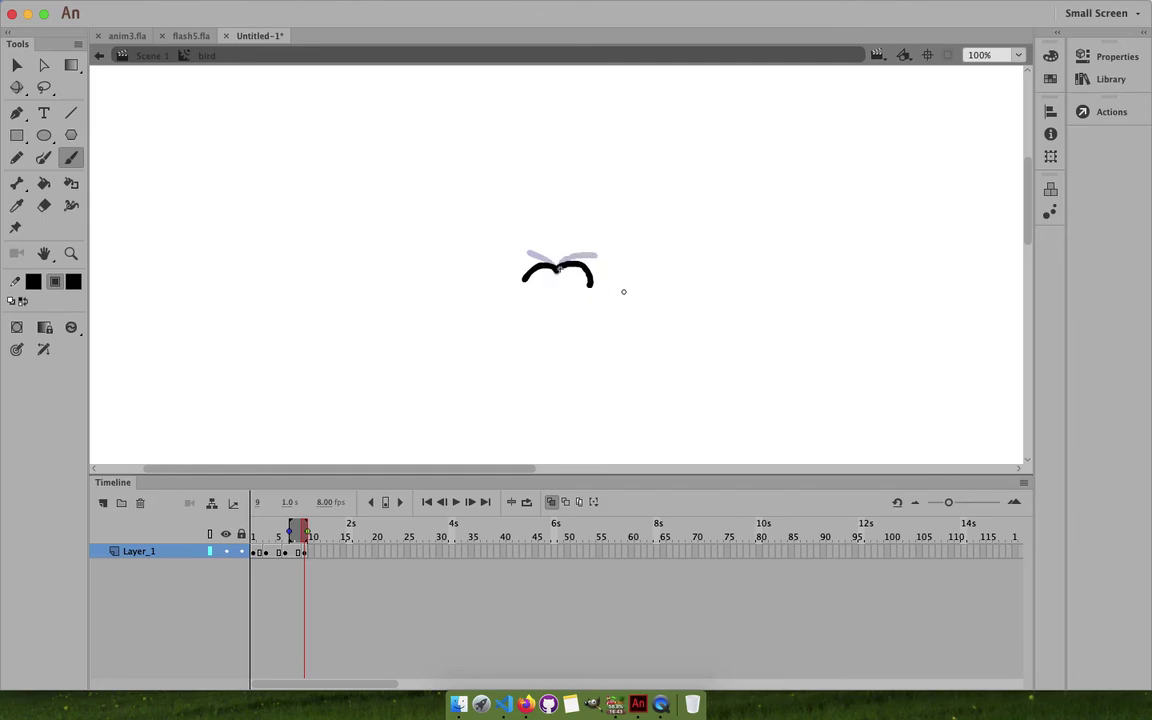
pyautogui.press('super+z')
pyautogui.moveTo(558, 268)
pyautogui.mouseDown()
pyautogui.moveTo(576, 259)
pyautogui.moveTo(582, 279)
pyautogui.mouseUp()
pyautogui.click(455, 502)
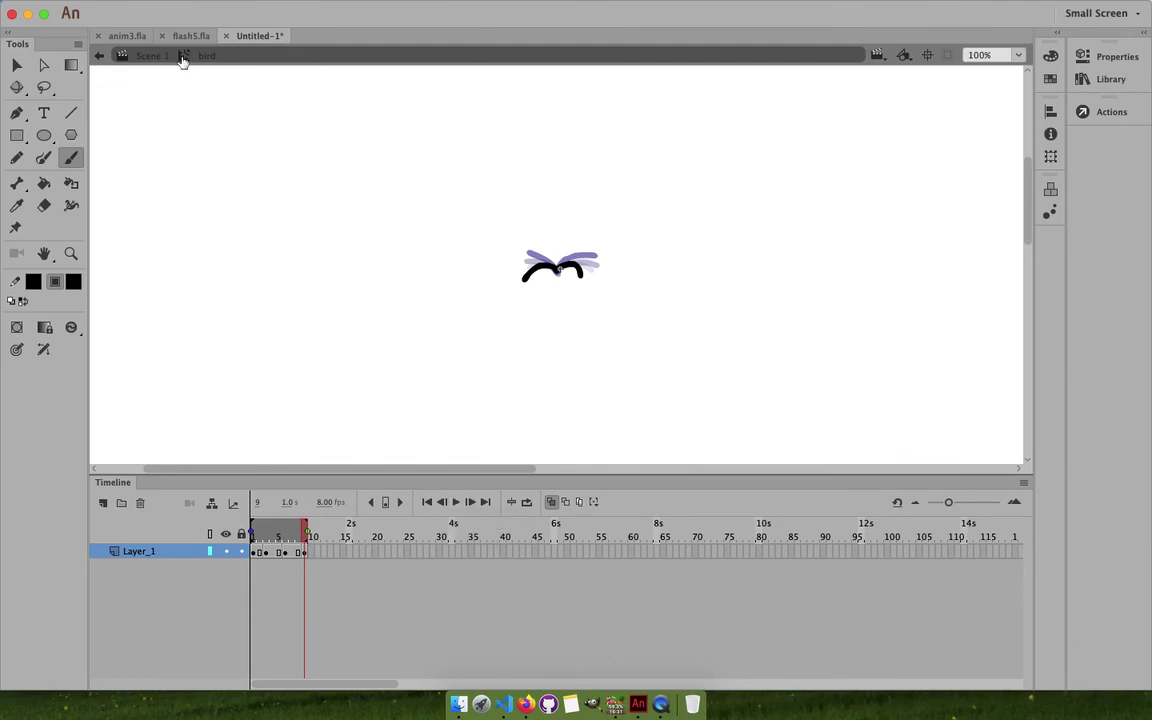
# Return to Scene 1 and place a bird instance at frame 14 of Layer_7, behind the left slope of the central mountain.
pyautogui.click(148, 56)
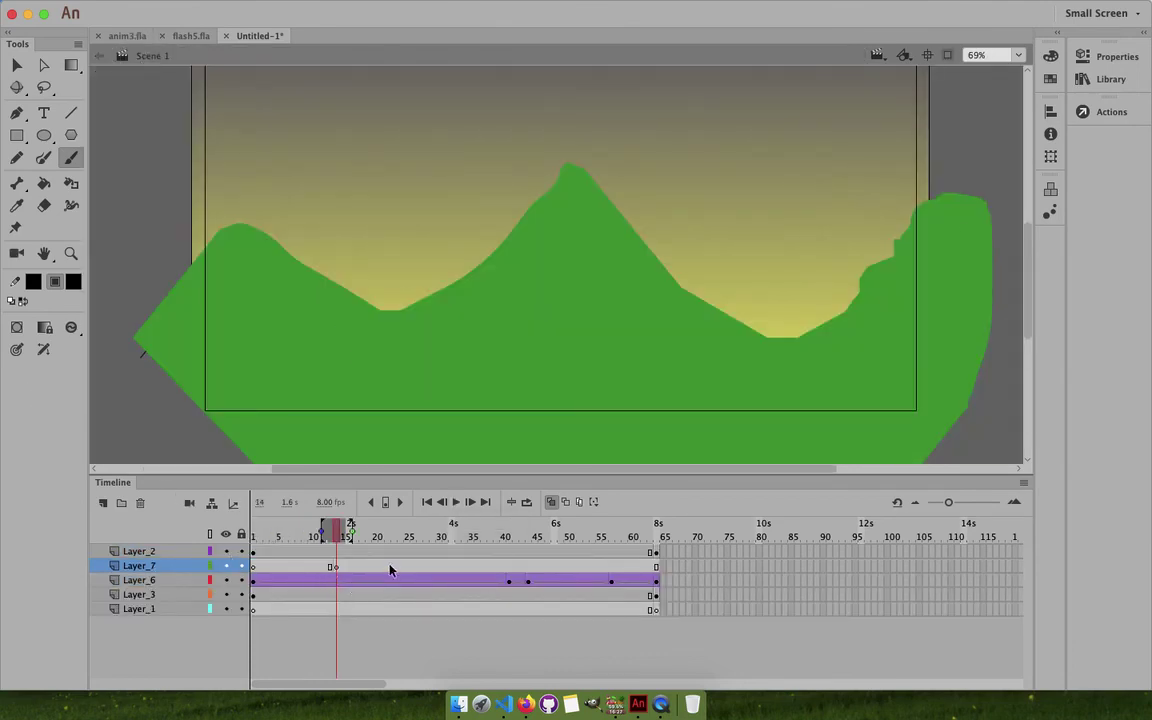
pyautogui.click(1111, 79)
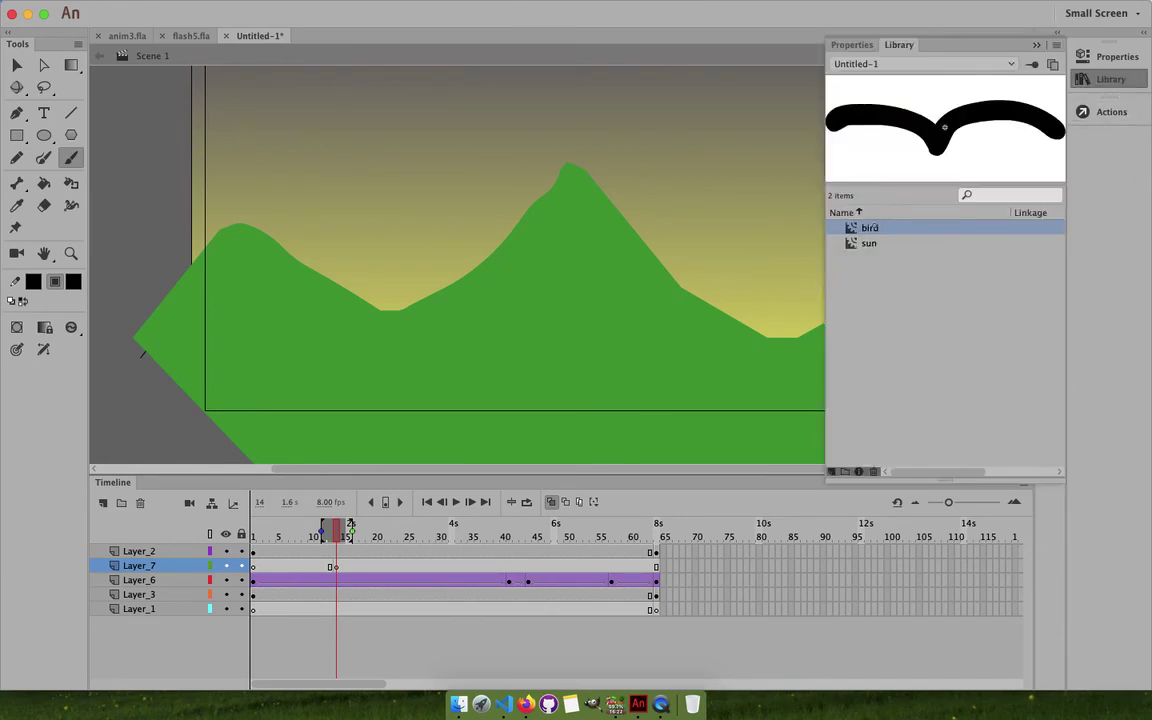
pyautogui.click(16, 64)
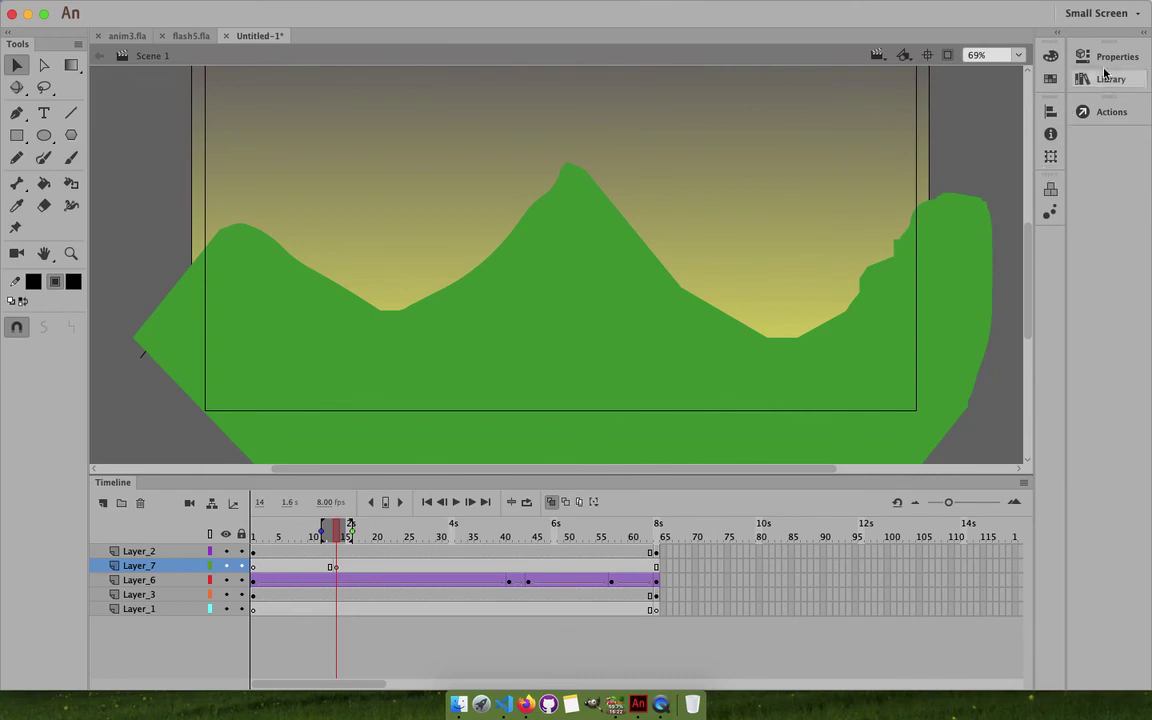
pyautogui.click(1110, 79)
pyautogui.moveTo(895, 226); pyautogui.dragTo(463, 321)
pyautogui.click(1036, 45)
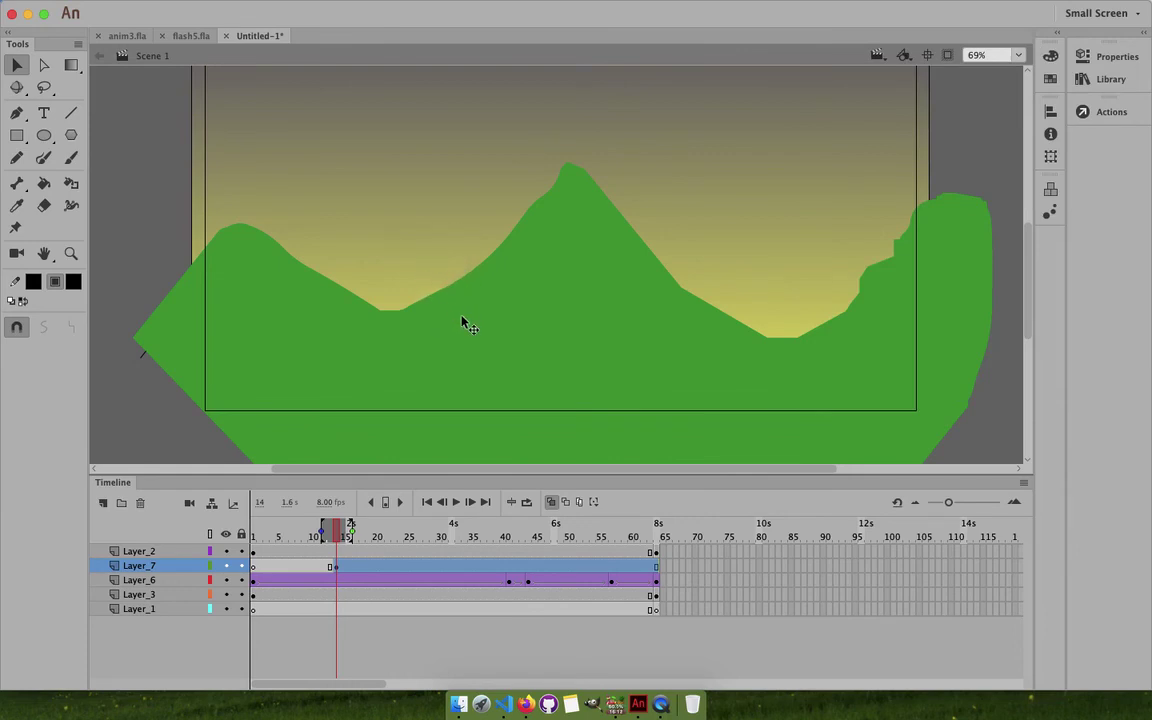
# Insert a keyframe at frame 63 of Layer_7 and move the bird slightly right and far up out of the mountains.
pyautogui.click(652, 568)
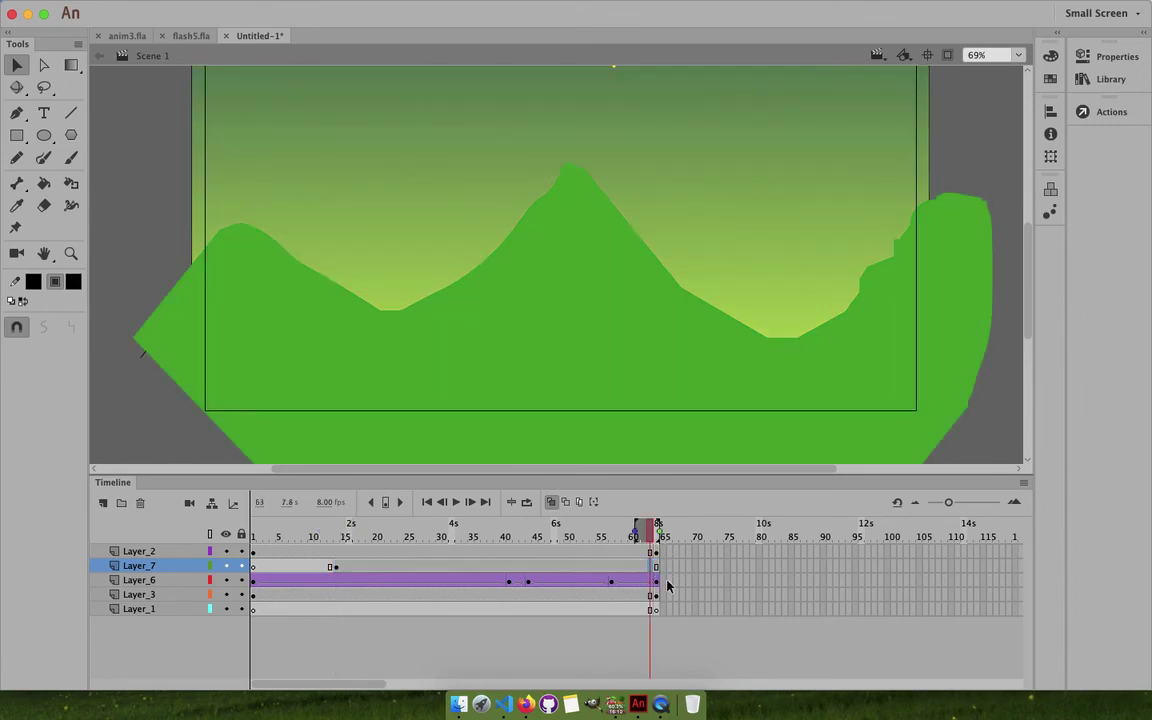
pyautogui.press('F6')
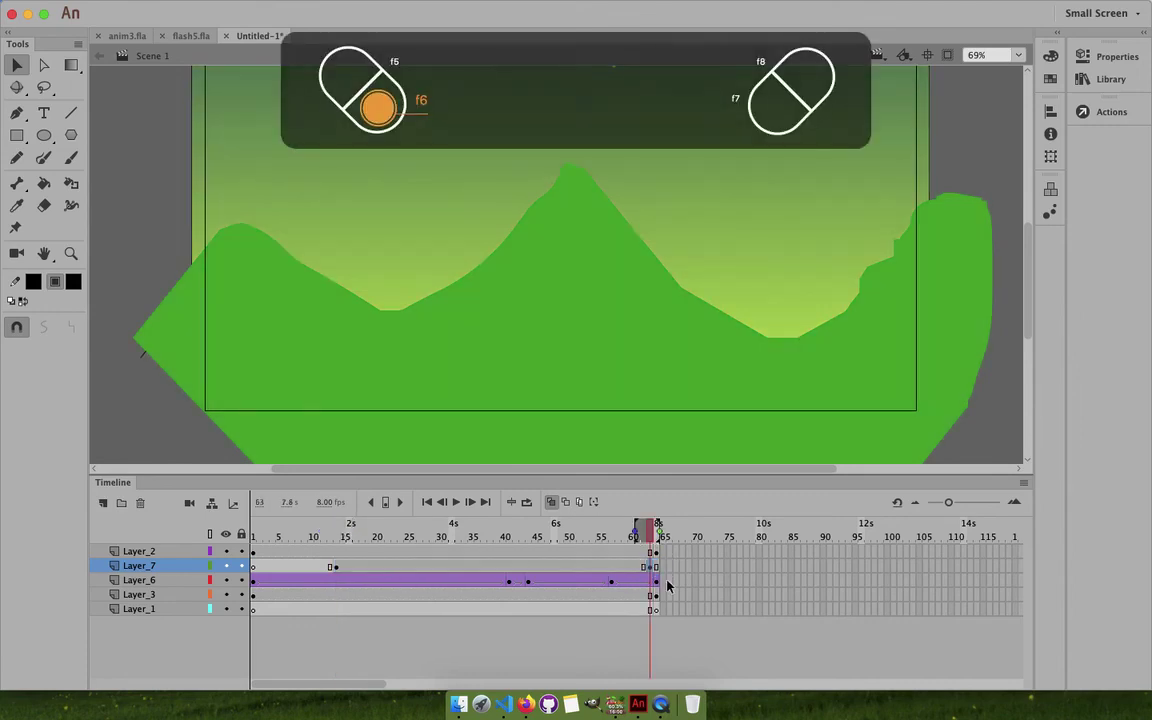
pyautogui.moveTo(196, 12)
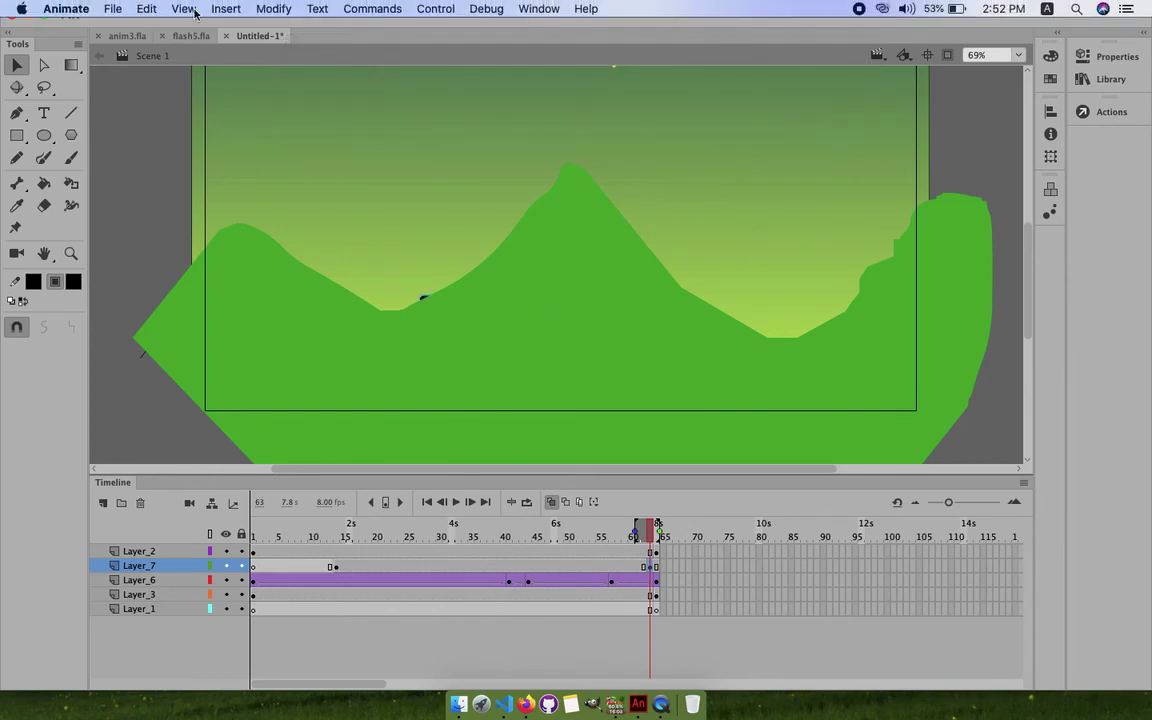
pyautogui.hotkey('shift', 'Right')
pyautogui.hotkey('shift', 'Right')
pyautogui.hotkey('shift', 'Right')
pyautogui.hotkey('shift', 'Up')
pyautogui.hotkey('shift', 'Up')
pyautogui.hotkey('shift', 'Up')
pyautogui.hotkey('shift', 'Up')
pyautogui.hotkey('shift', 'Up')
pyautogui.hotkey('shift', 'Up')
pyautogui.hotkey('shift', 'Up')
pyautogui.hotkey('shift', 'Up')
pyautogui.hotkey('shift', 'Up')
pyautogui.hotkey('shift', 'Up')
pyautogui.hotkey('shift', 'Up')
pyautogui.hotkey('shift', 'Up')
pyautogui.hotkey('shift', 'Up')
pyautogui.hotkey('shift', 'Up')
pyautogui.hotkey('shift', 'Up')
pyautogui.hotkey('shift', 'Up')
pyautogui.hotkey('shift', 'Up')
pyautogui.hotkey('shift', 'Up')
pyautogui.hotkey('shift', 'Up')
pyautogui.hotkey('shift', 'Up')
pyautogui.hotkey('shift', 'Up')
pyautogui.hotkey('shift', 'Up')
pyautogui.hotkey('shift', 'Up')
pyautogui.hotkey('shift', 'Up')
pyautogui.hotkey('shift', 'Up')
pyautogui.hotkey('shift', 'Up')
pyautogui.hotkey('shift', 'Up')
pyautogui.hotkey('shift', 'Up')
pyautogui.hotkey('shift', 'Up')
pyautogui.hotkey('shift', 'Up')
pyautogui.hotkey('shift', 'Up')
pyautogui.hotkey('shift', 'Up')
pyautogui.hotkey('shift', 'Up')
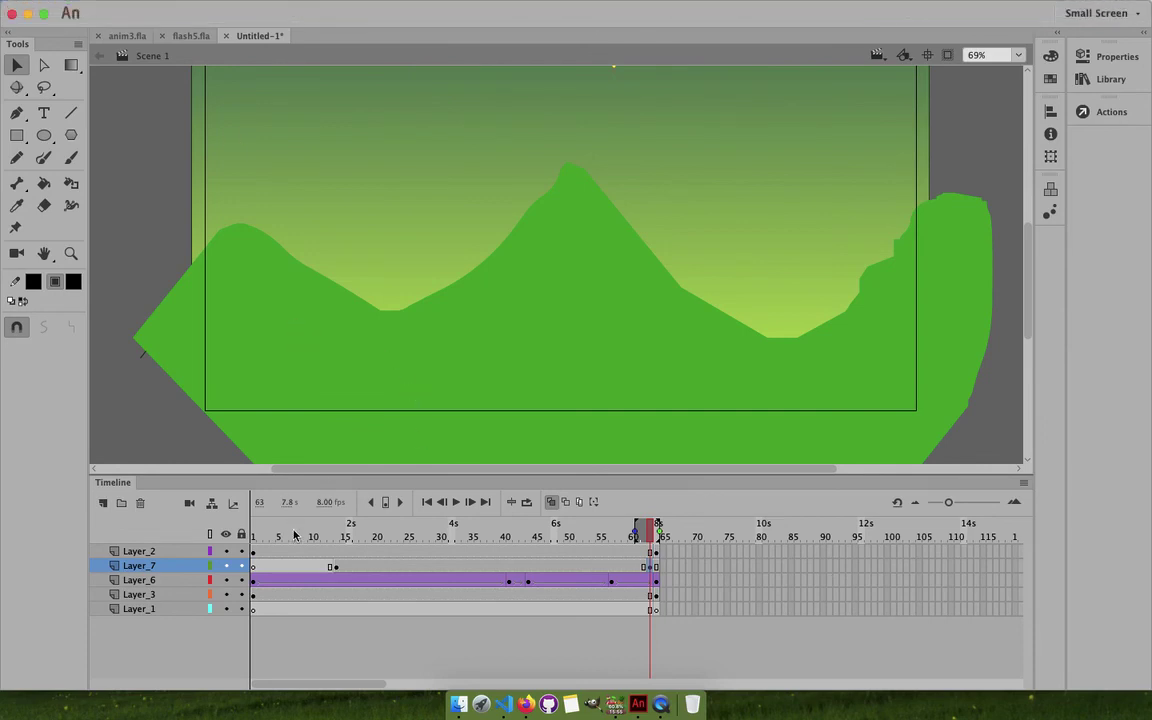
# Create a classic tween for the bird between frames 14 and 63 of Layer_7 and test the movie.
pyautogui.click(335, 567)
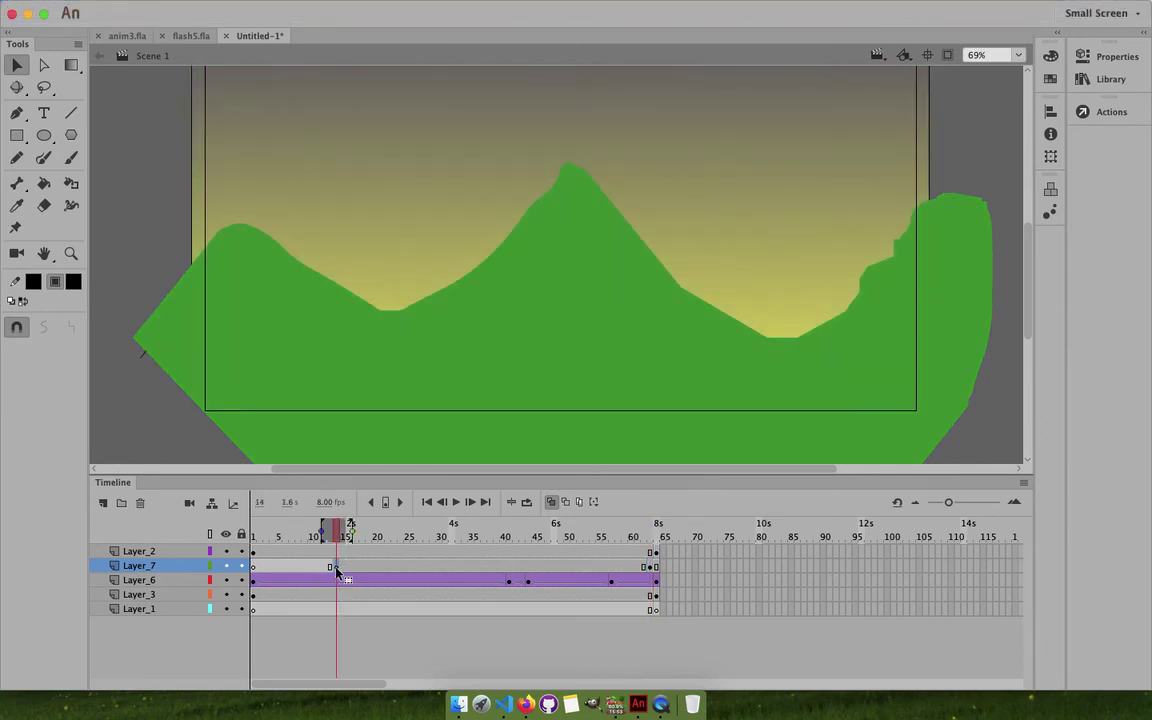
pyautogui.keyDown('shift'); pyautogui.click(648, 566); pyautogui.keyUp('shift')
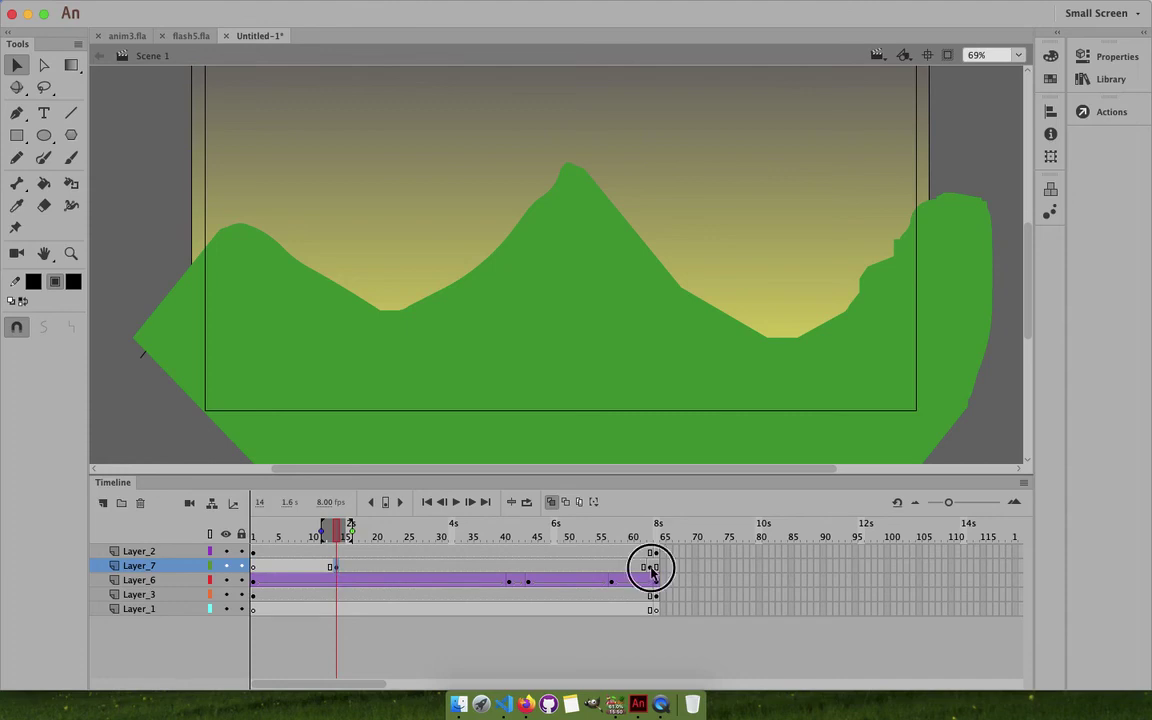
pyautogui.rightClick(586, 571)
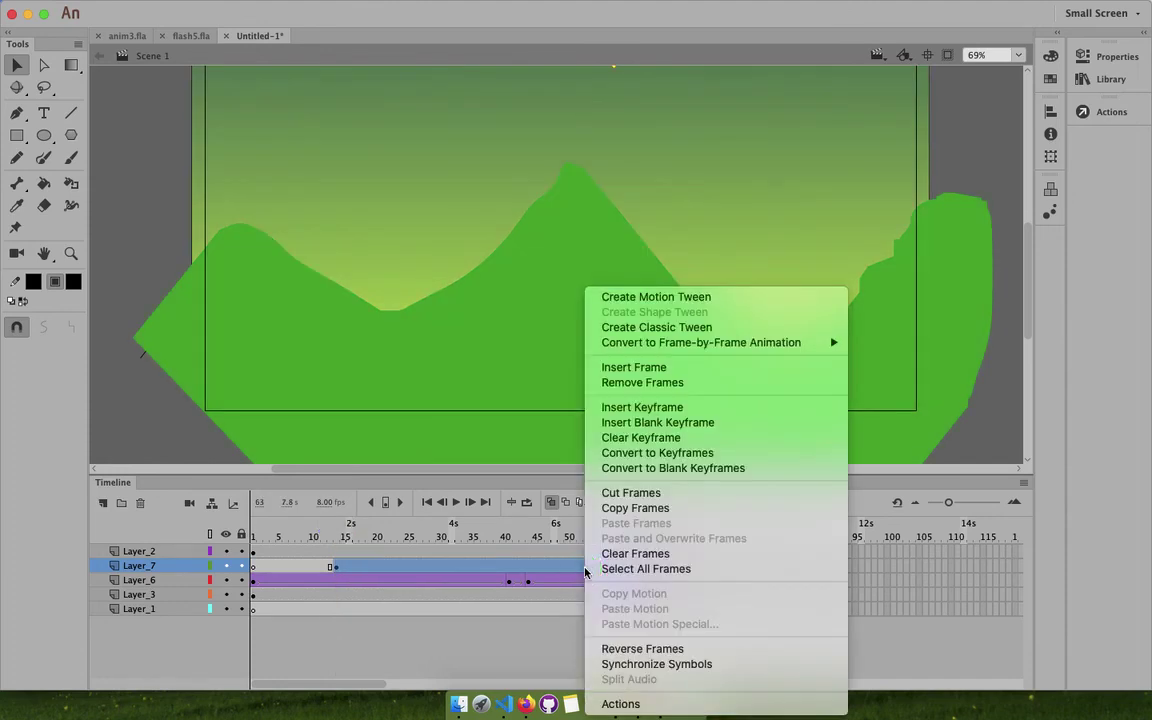
pyautogui.click(656, 327)
pyautogui.press('super+Return')
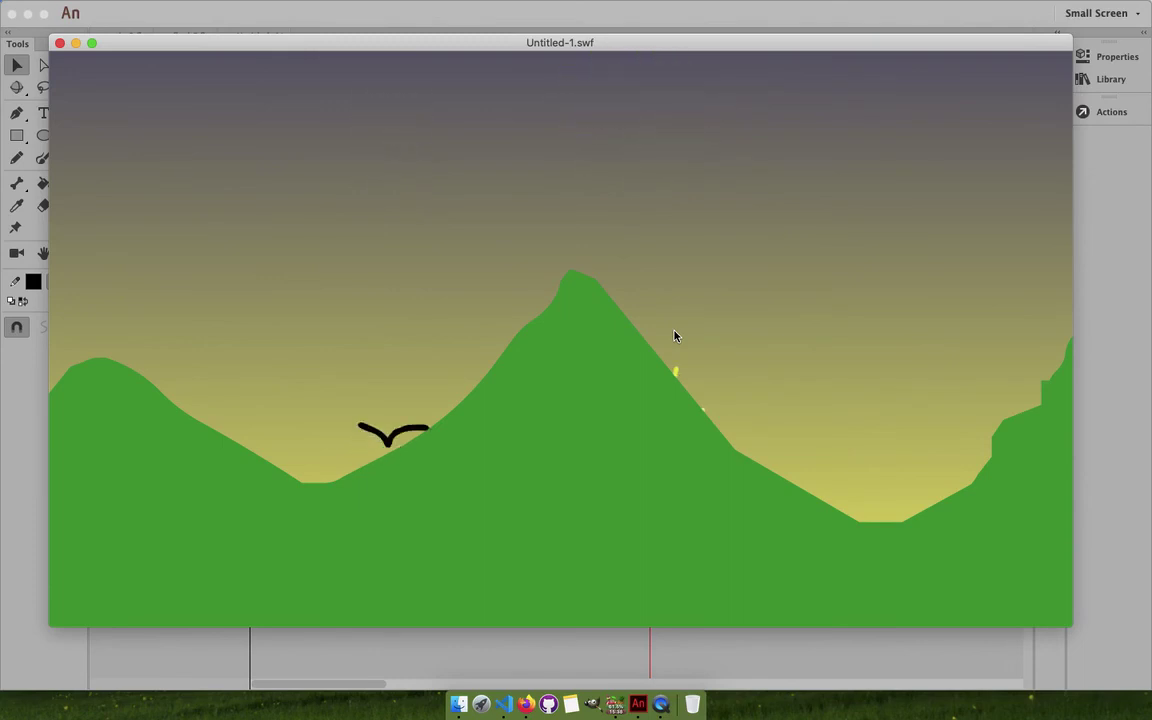
pyautogui.click(59, 43)
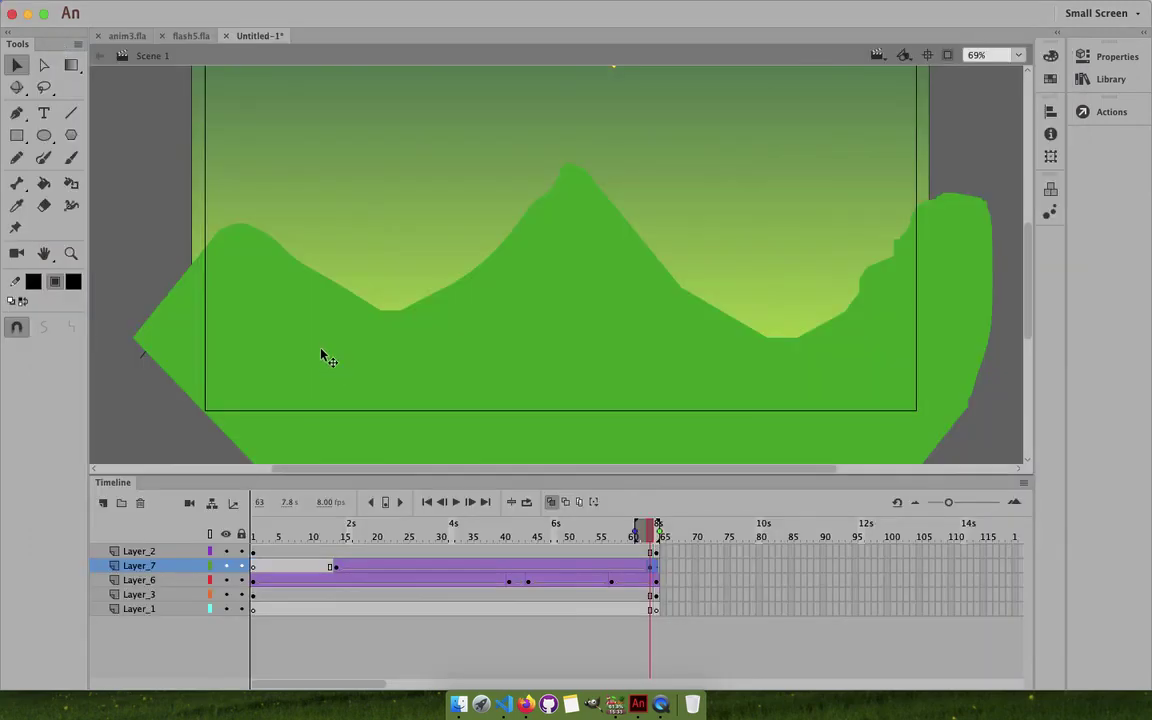